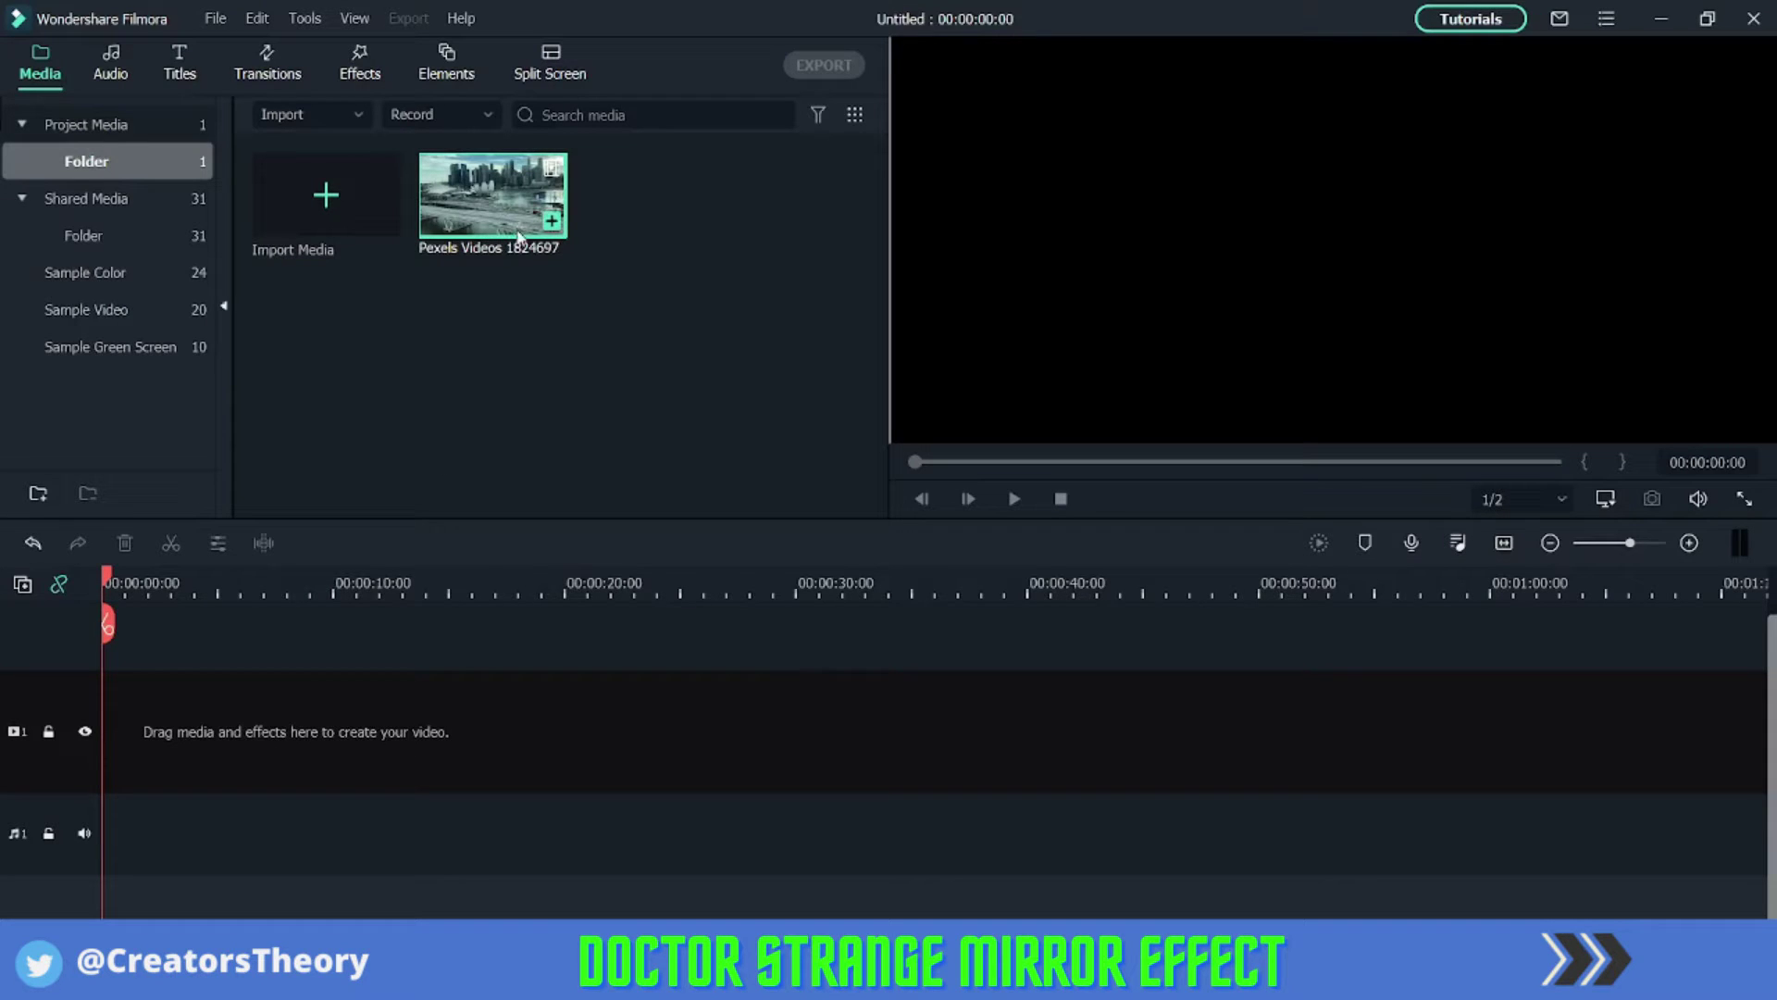
# Drop the Pexels city clip at the start of video track 1 and scrub through it.
pyautogui.moveTo(509, 215); pyautogui.dragTo(107, 760)
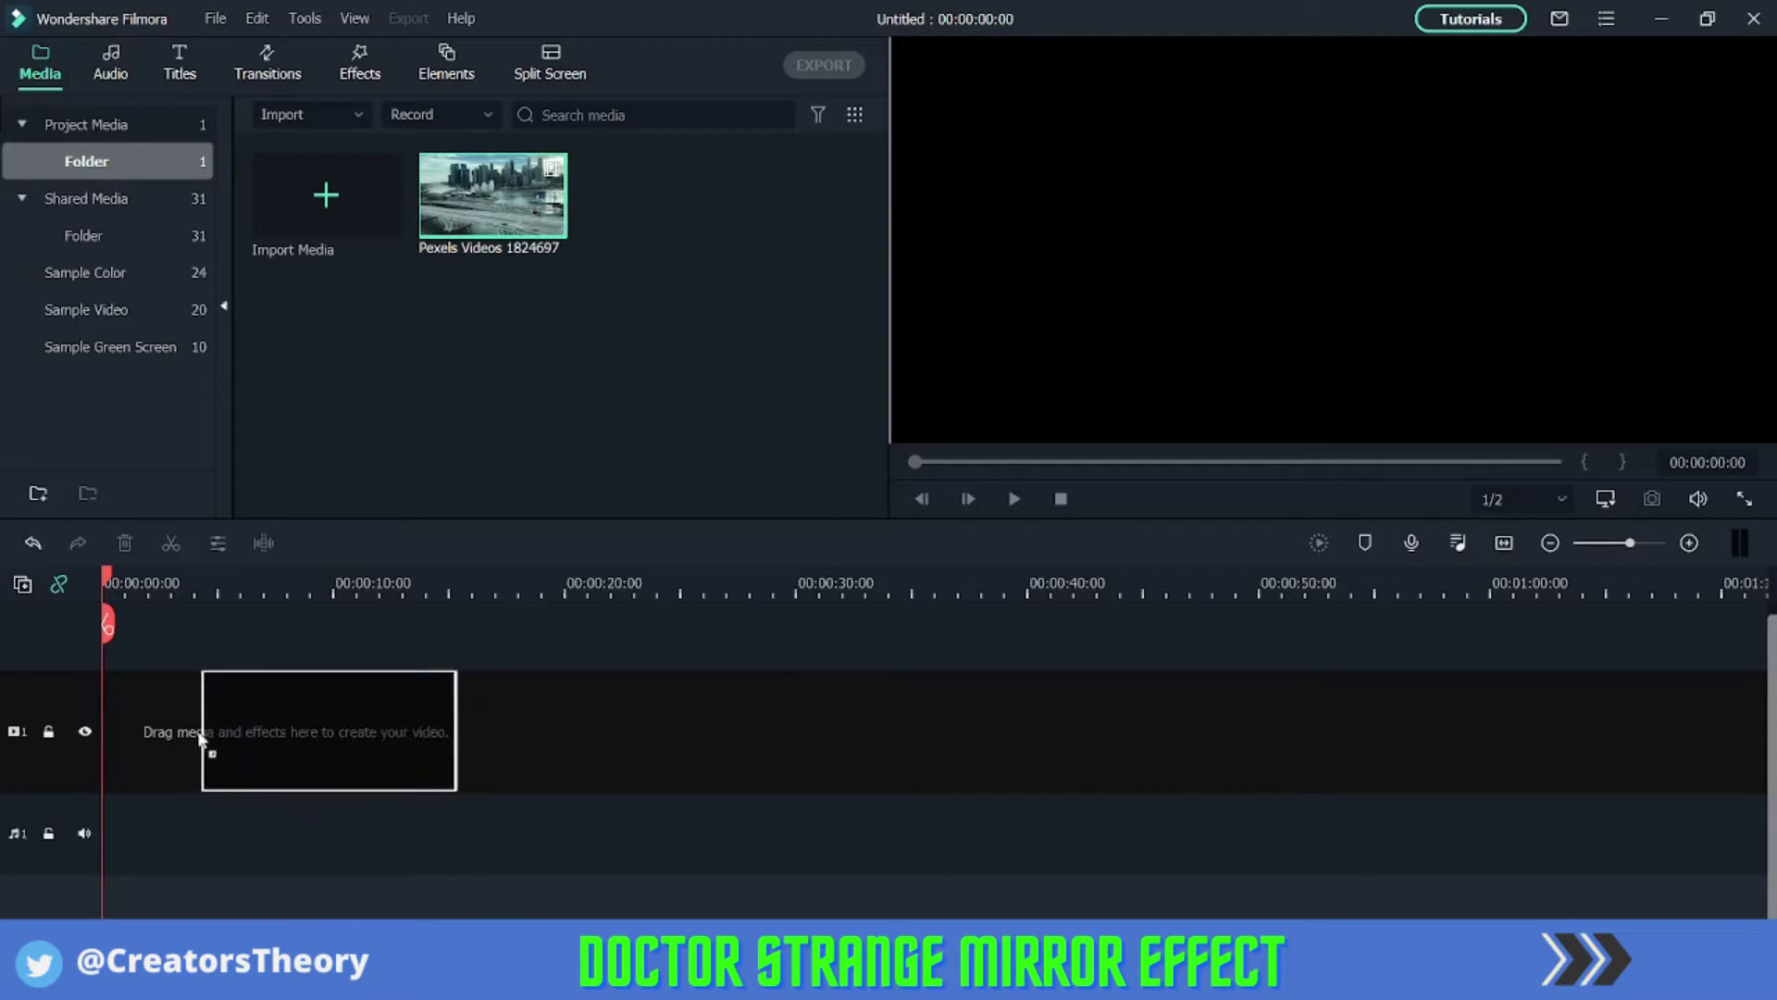
pyautogui.moveTo(123, 605); pyautogui.dragTo(109, 569)
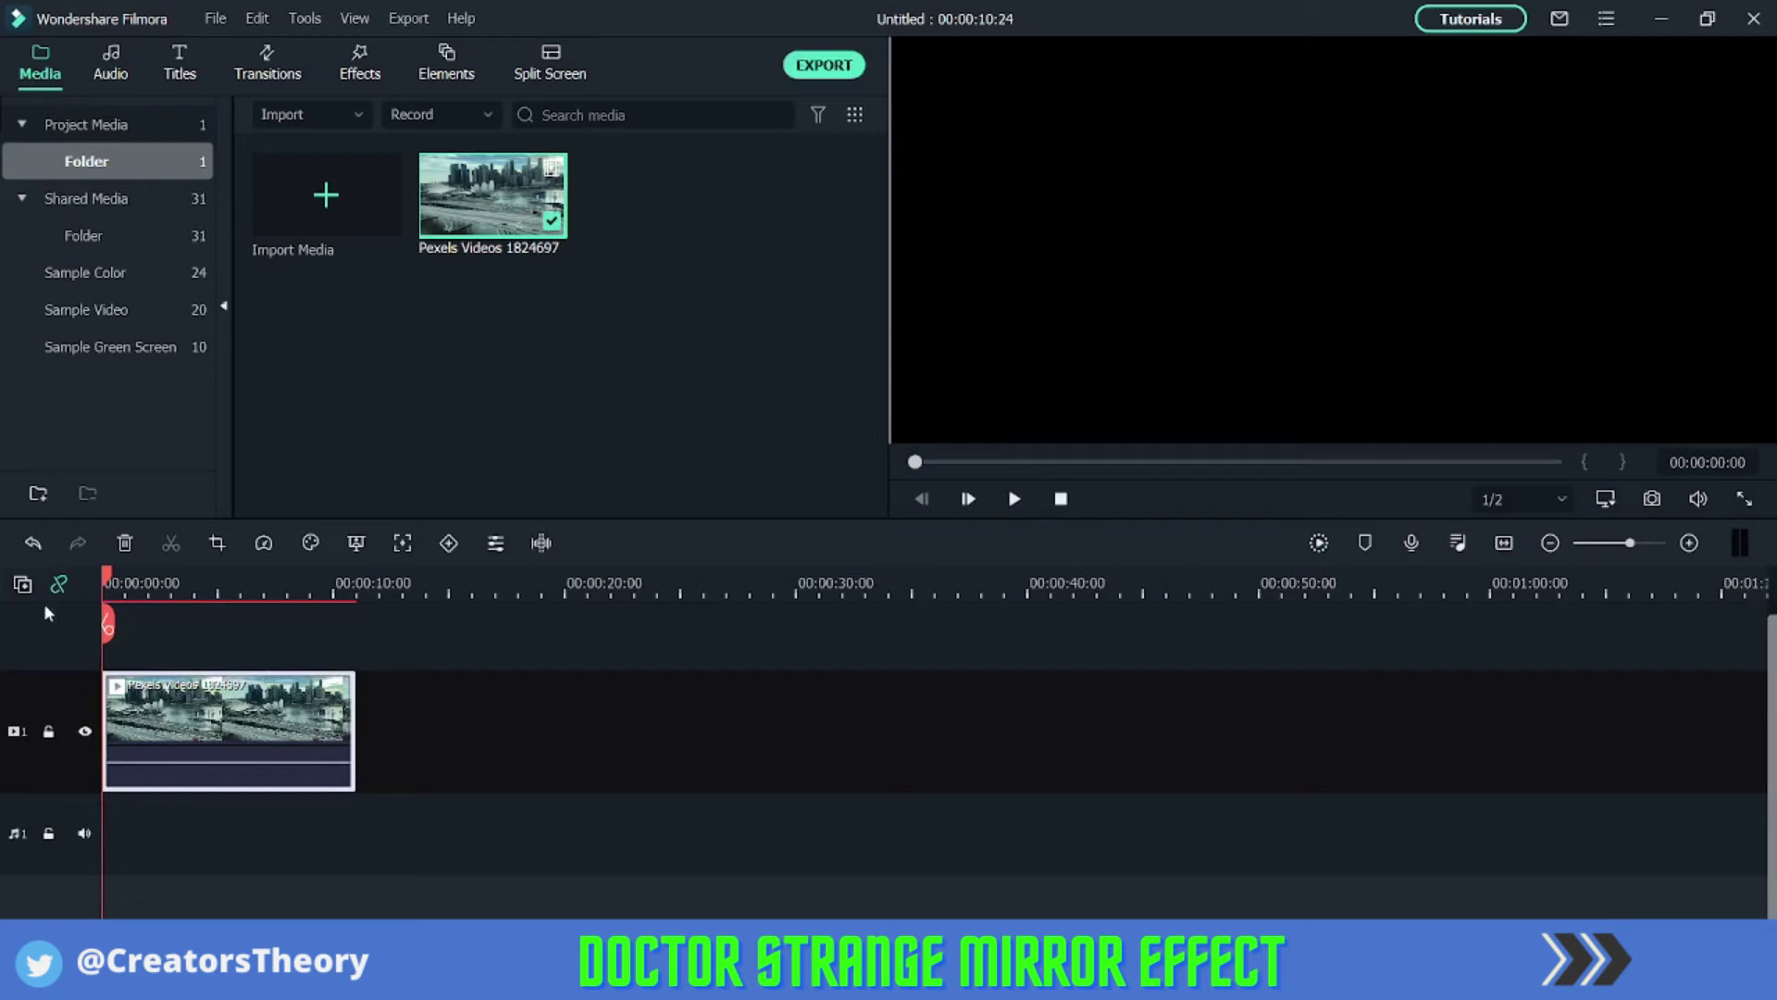
pyautogui.moveTo(107, 585); pyautogui.dragTo(278, 606)
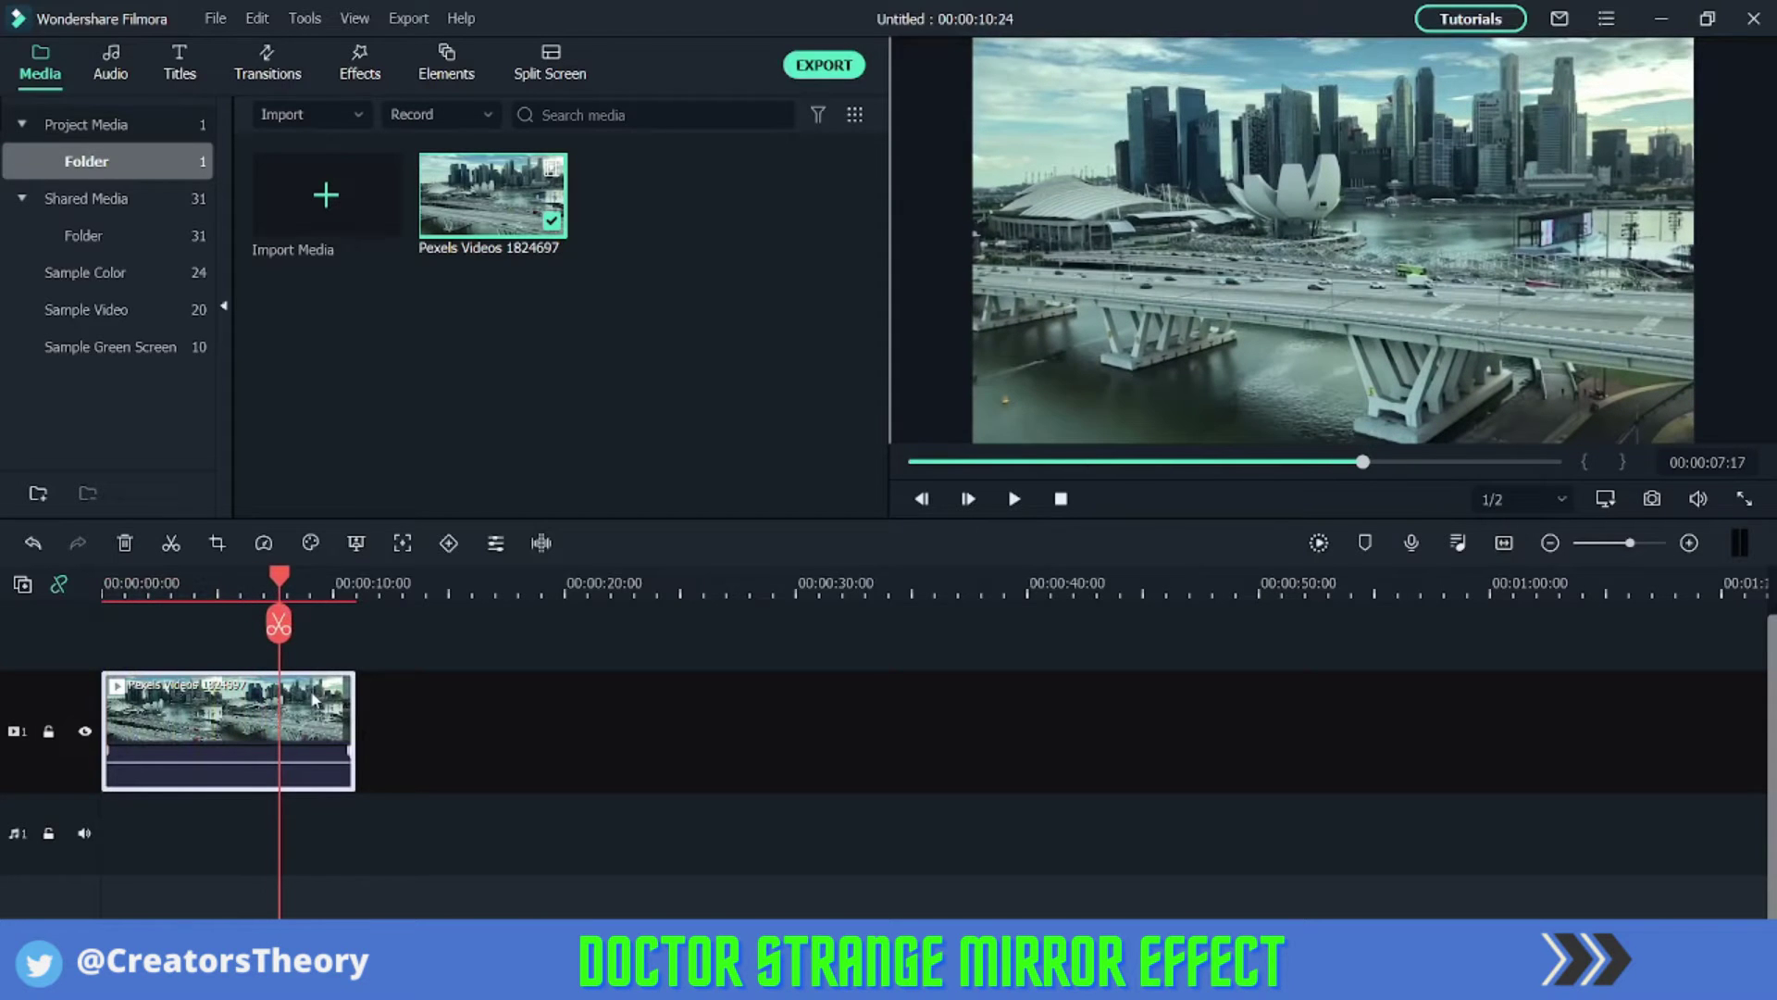
# Copy the city clip and paste a duplicate after it on track 1.
pyautogui.rightClick(308, 722)
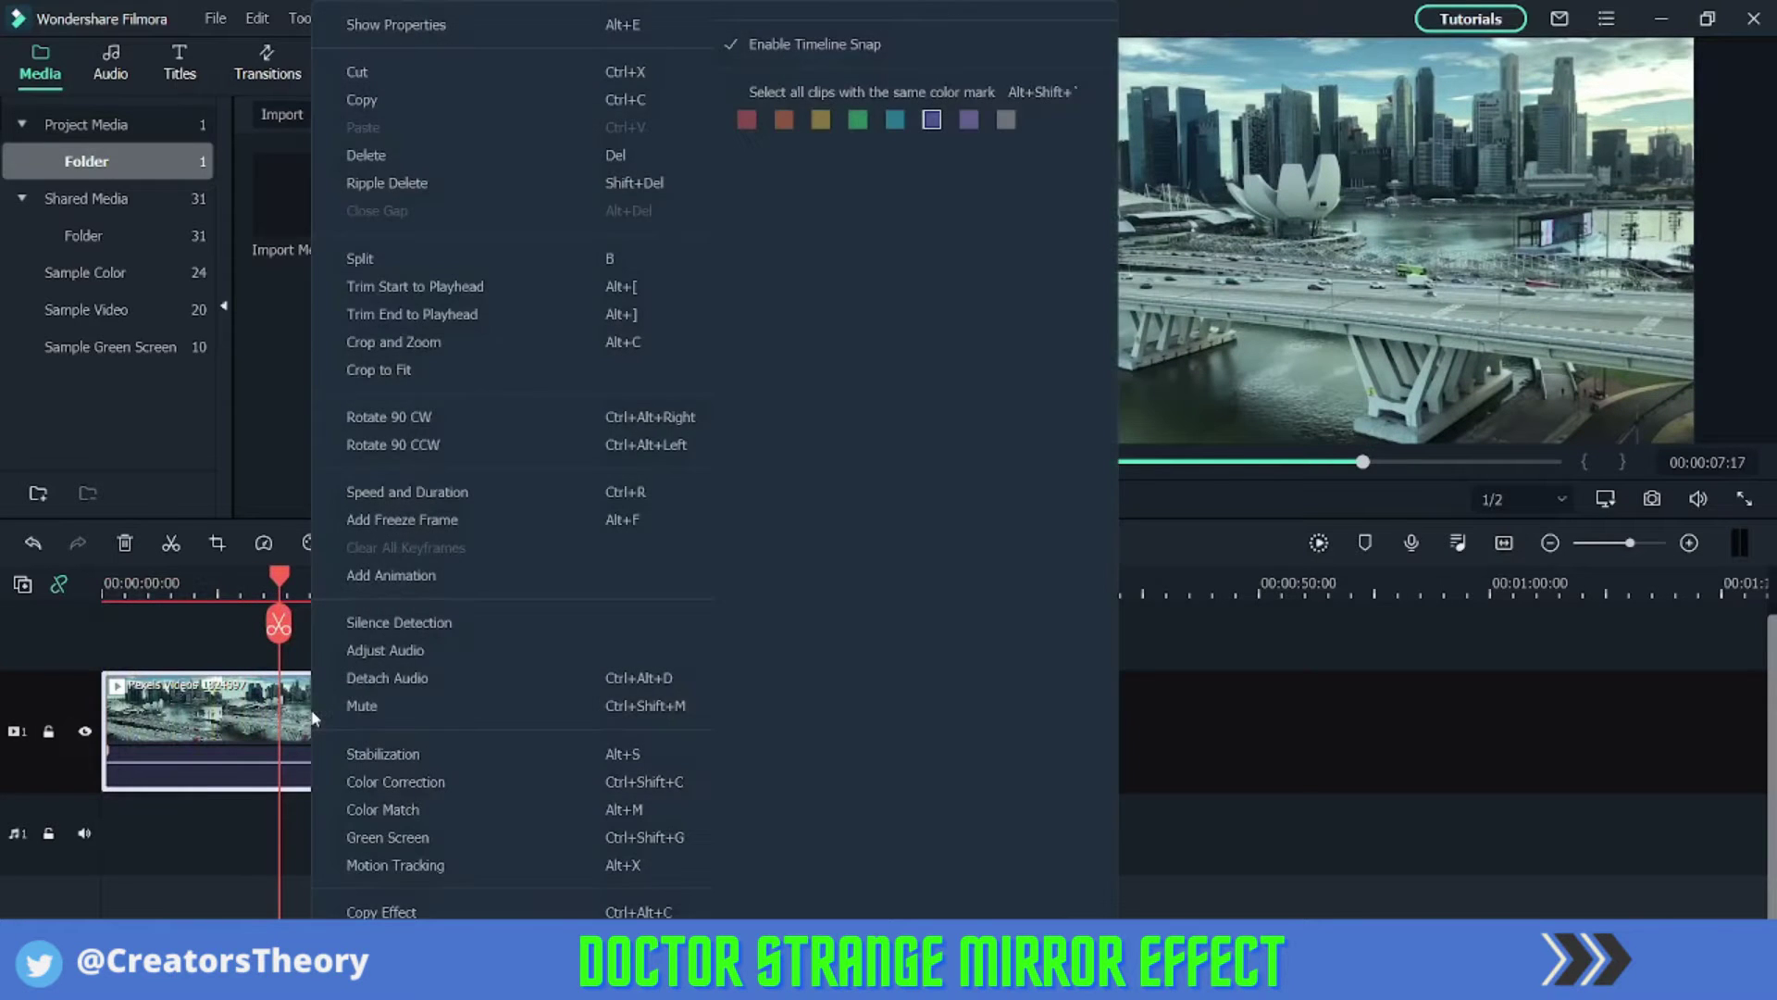
pyautogui.click(373, 100)
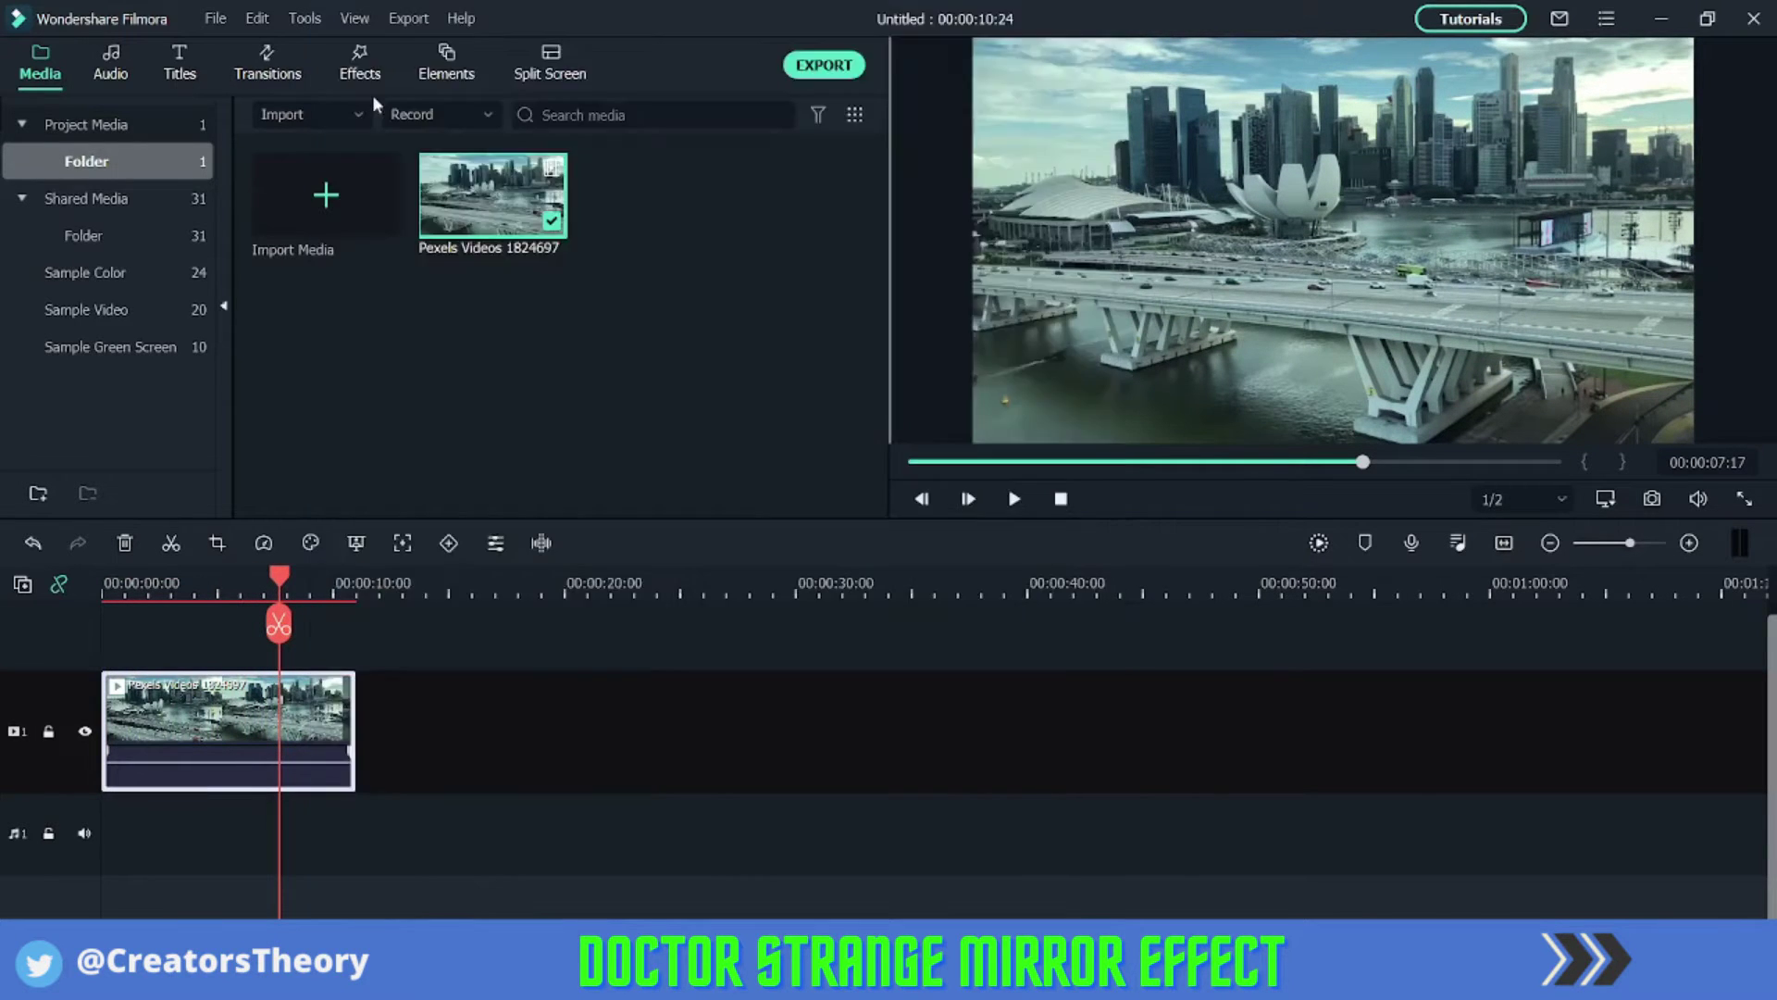
pyautogui.click(397, 576)
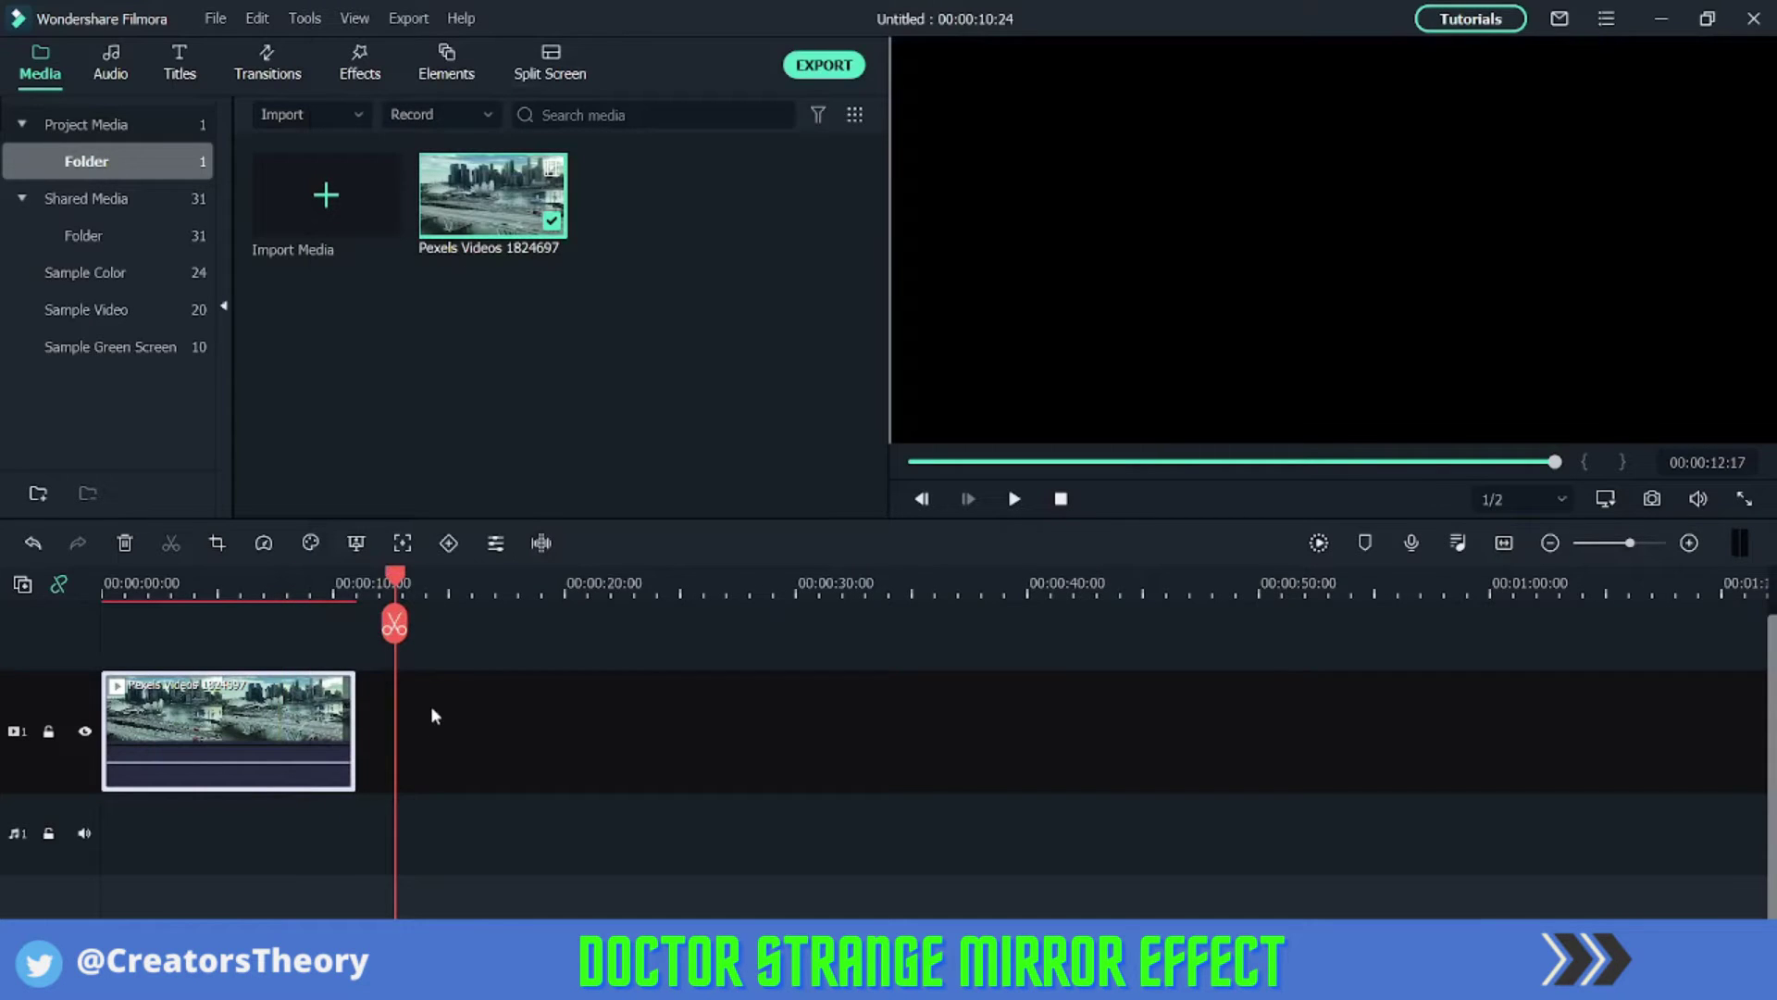
pyautogui.hotkey('ctrl', 'v')
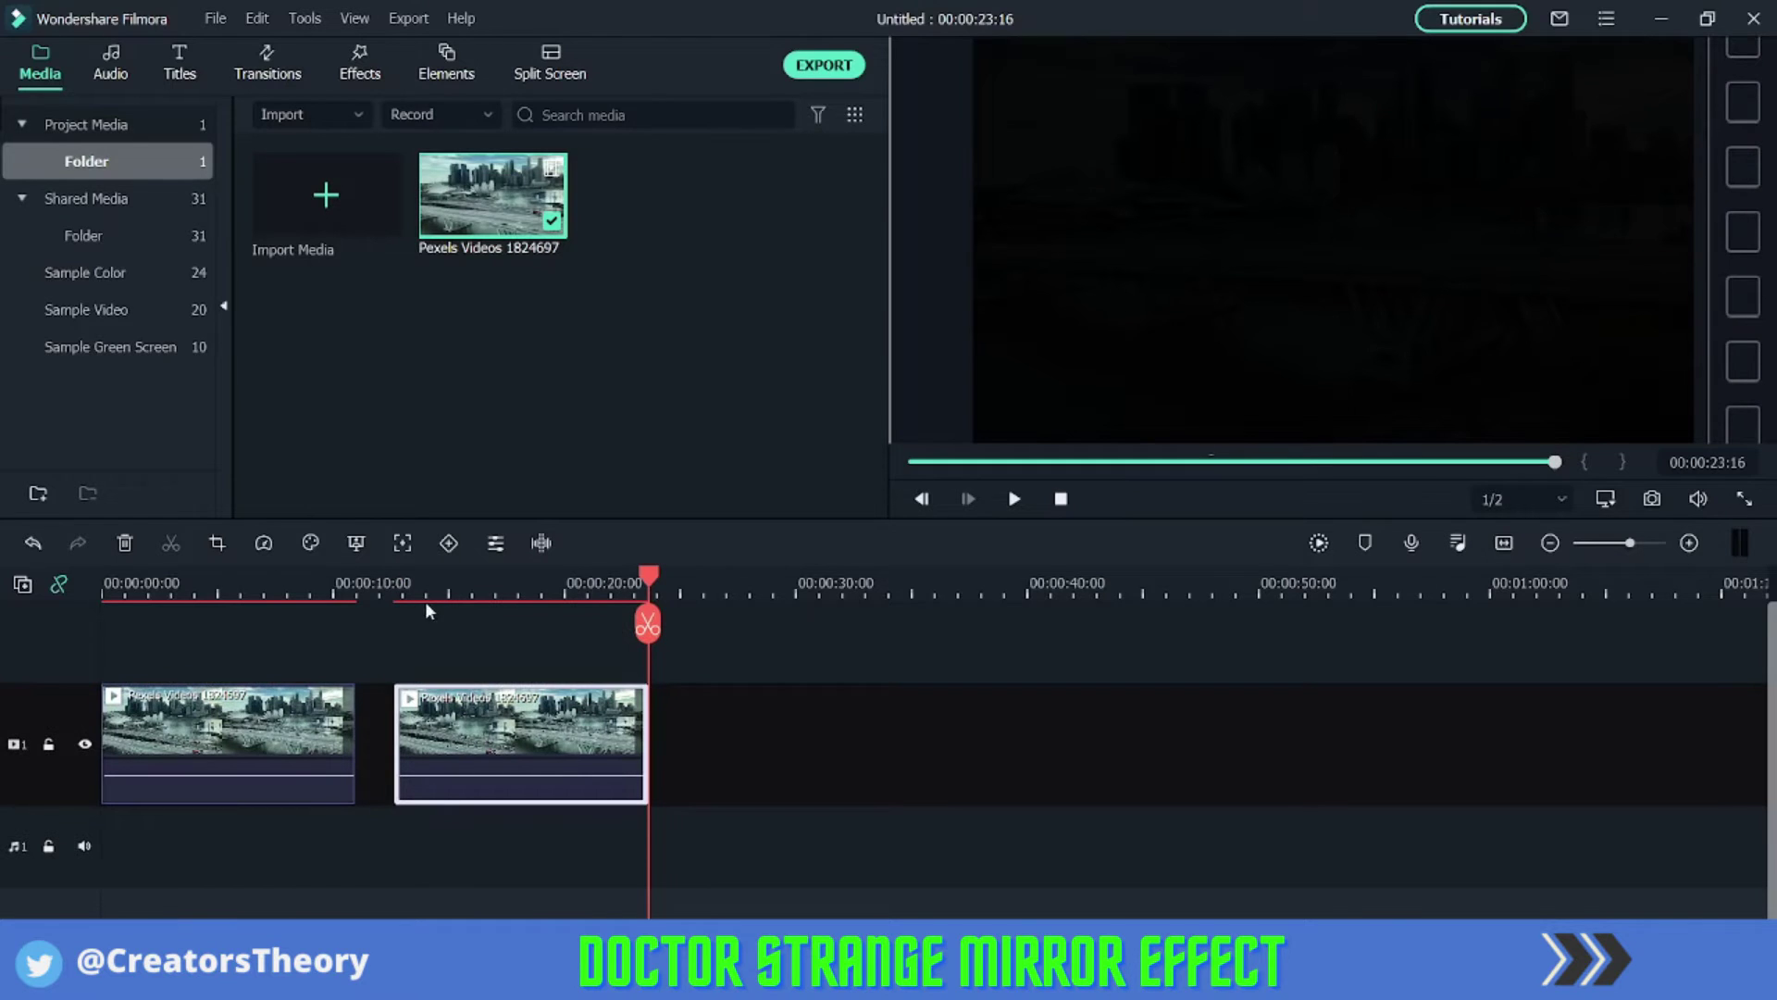
# Move the original city clip up to track 2 and select the copy on track 1.
pyautogui.click(222, 740)
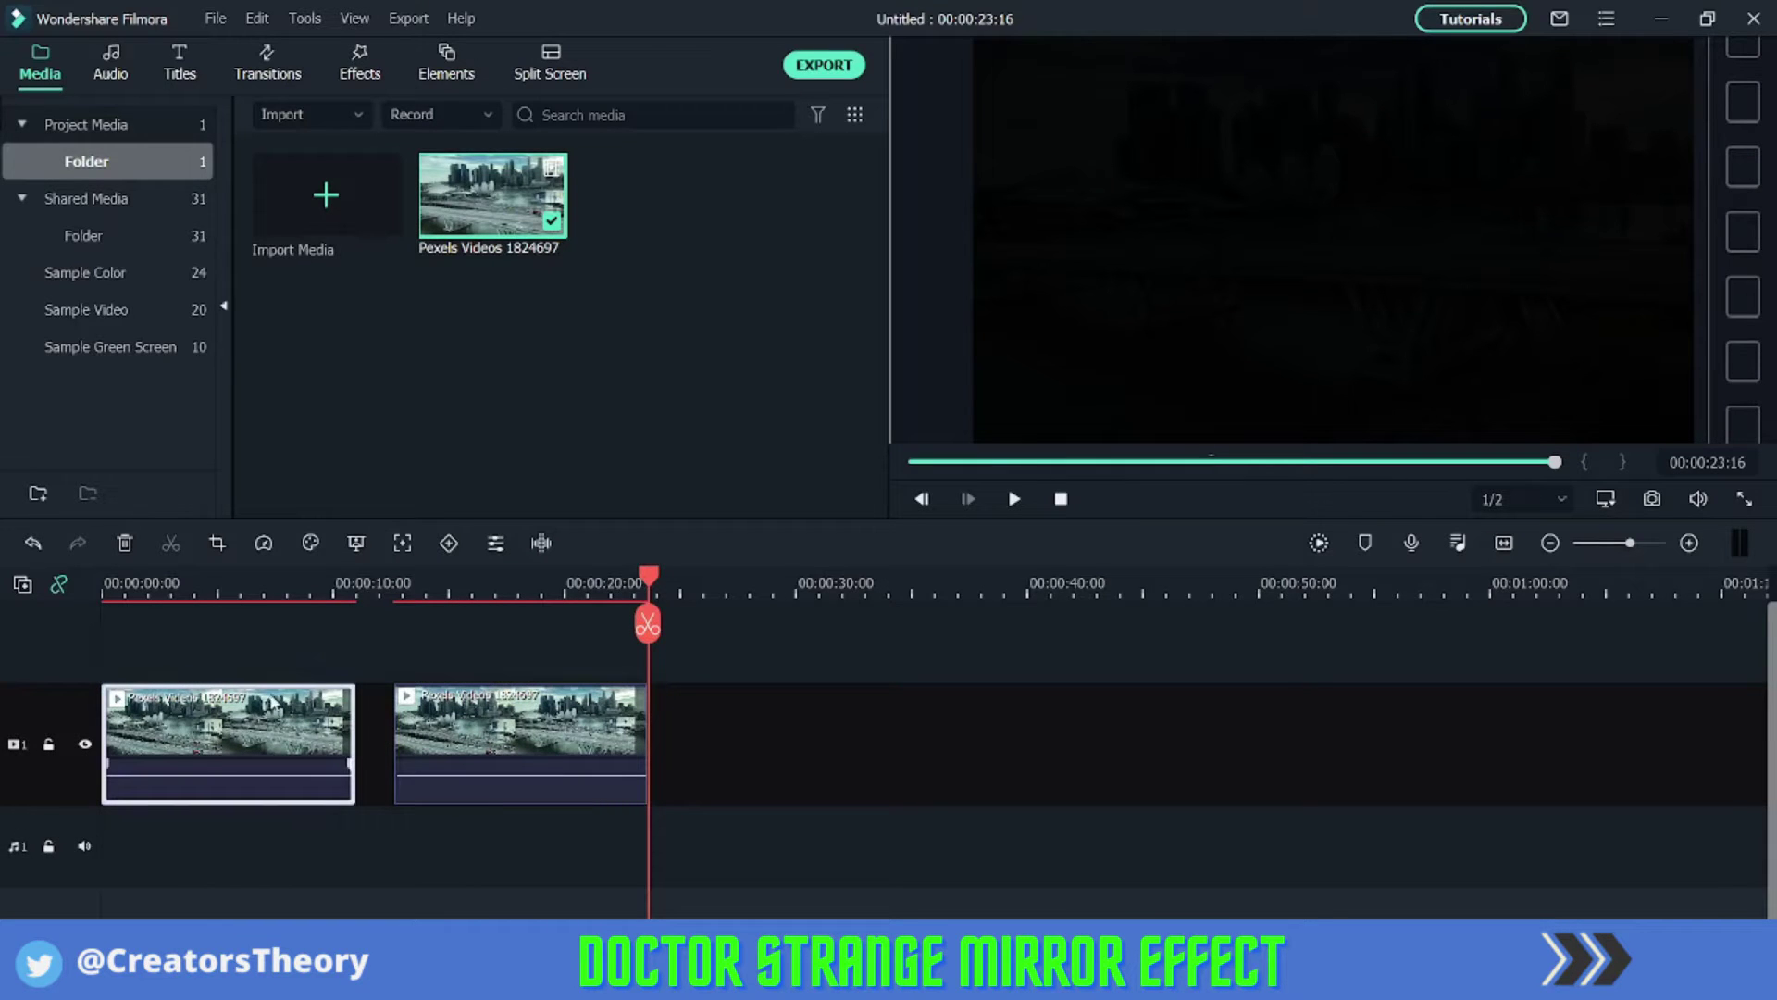
pyautogui.click(195, 577)
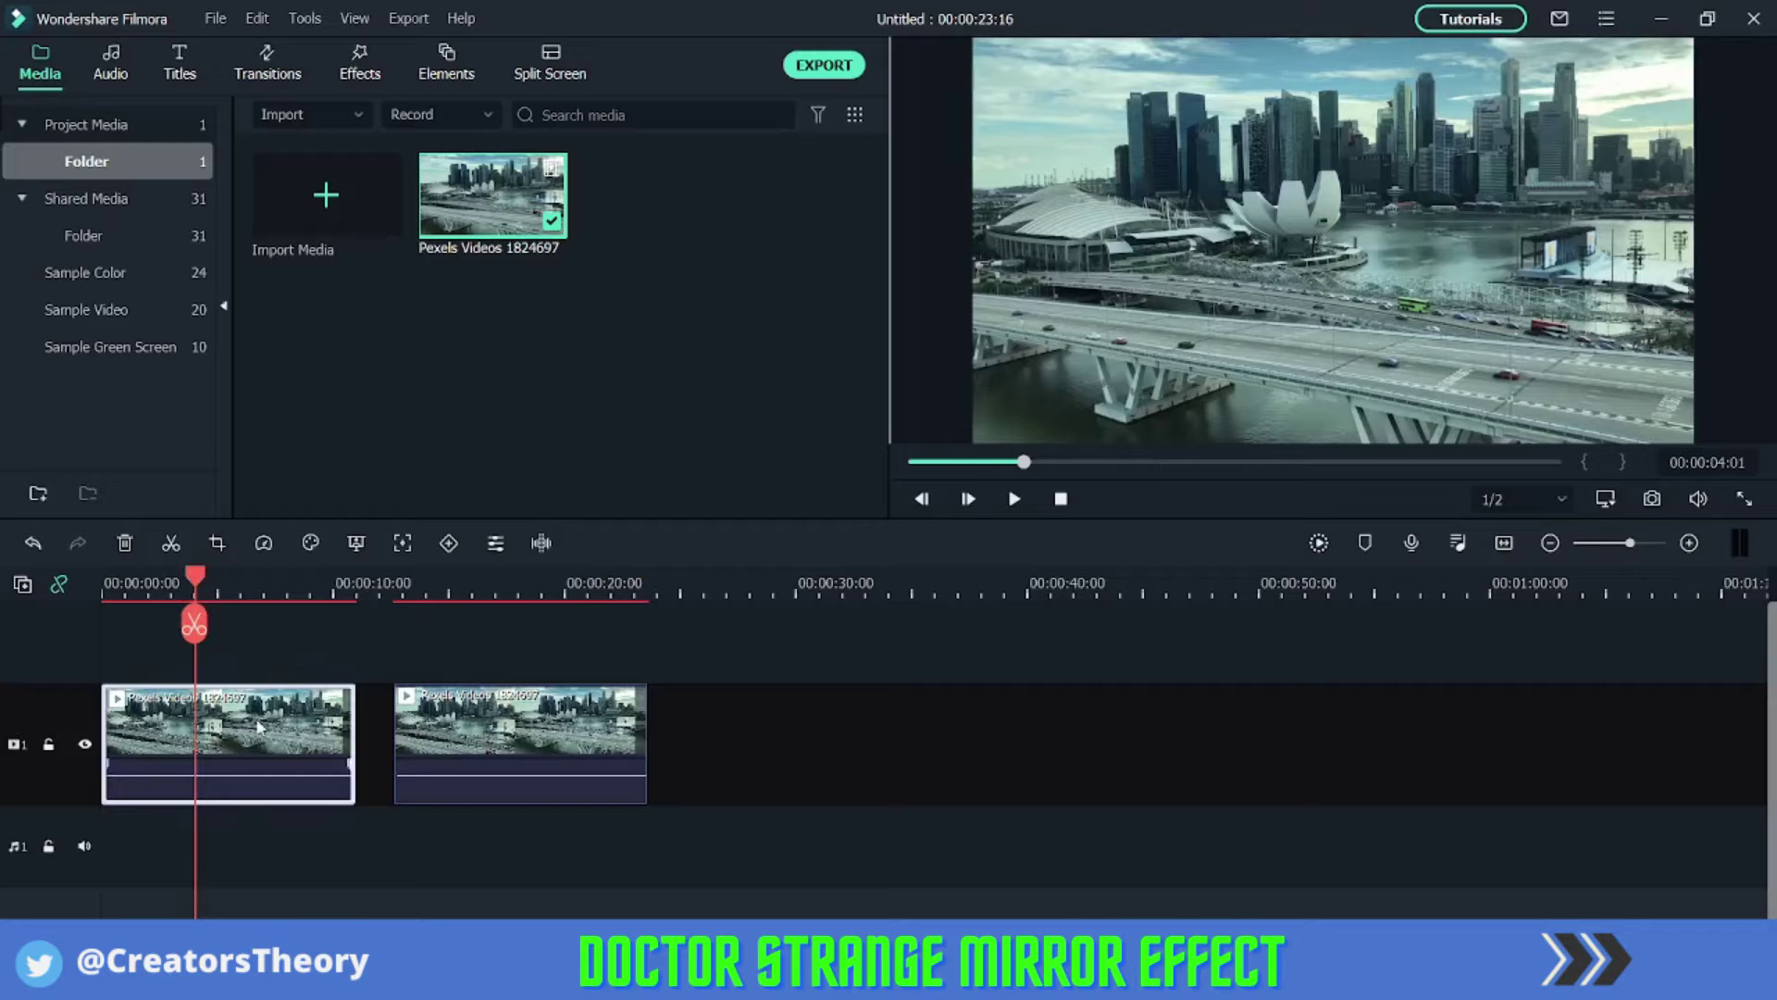
pyautogui.moveTo(259, 725); pyautogui.dragTo(234, 642)
pyautogui.click(475, 819)
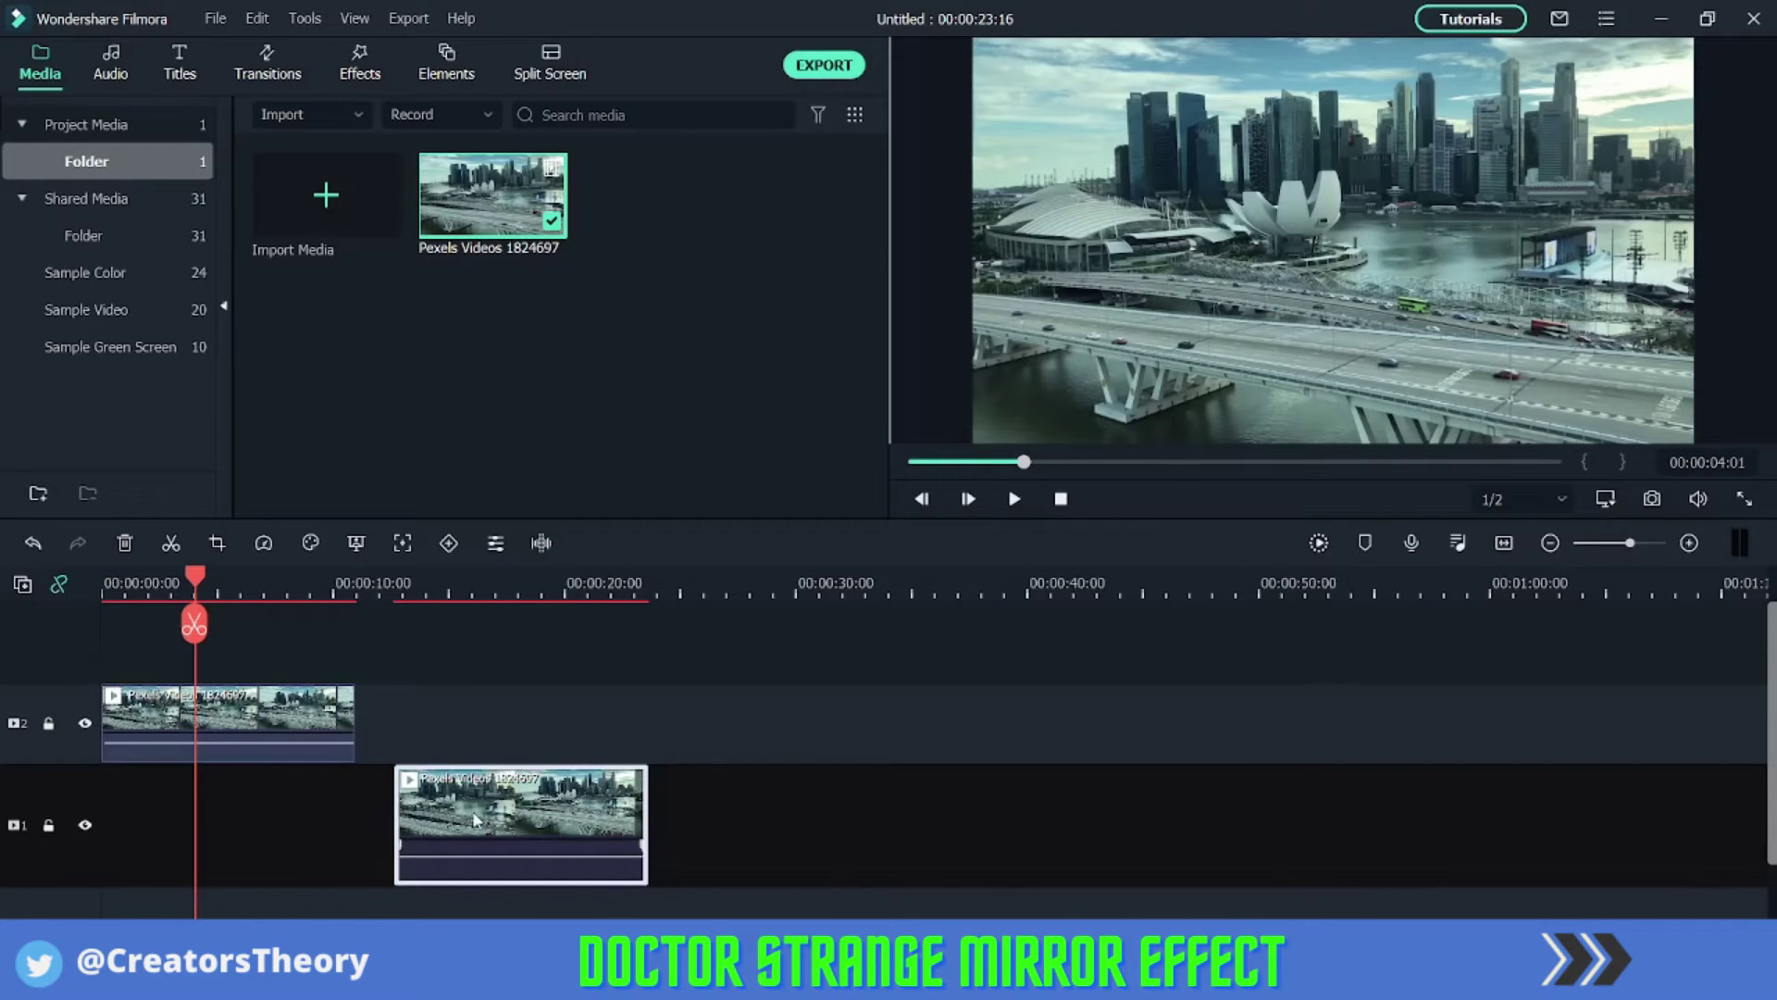
# Flip the track-1 copy vertically and delete the gap so it starts at zero.
pyautogui.doubleClick(475, 819)
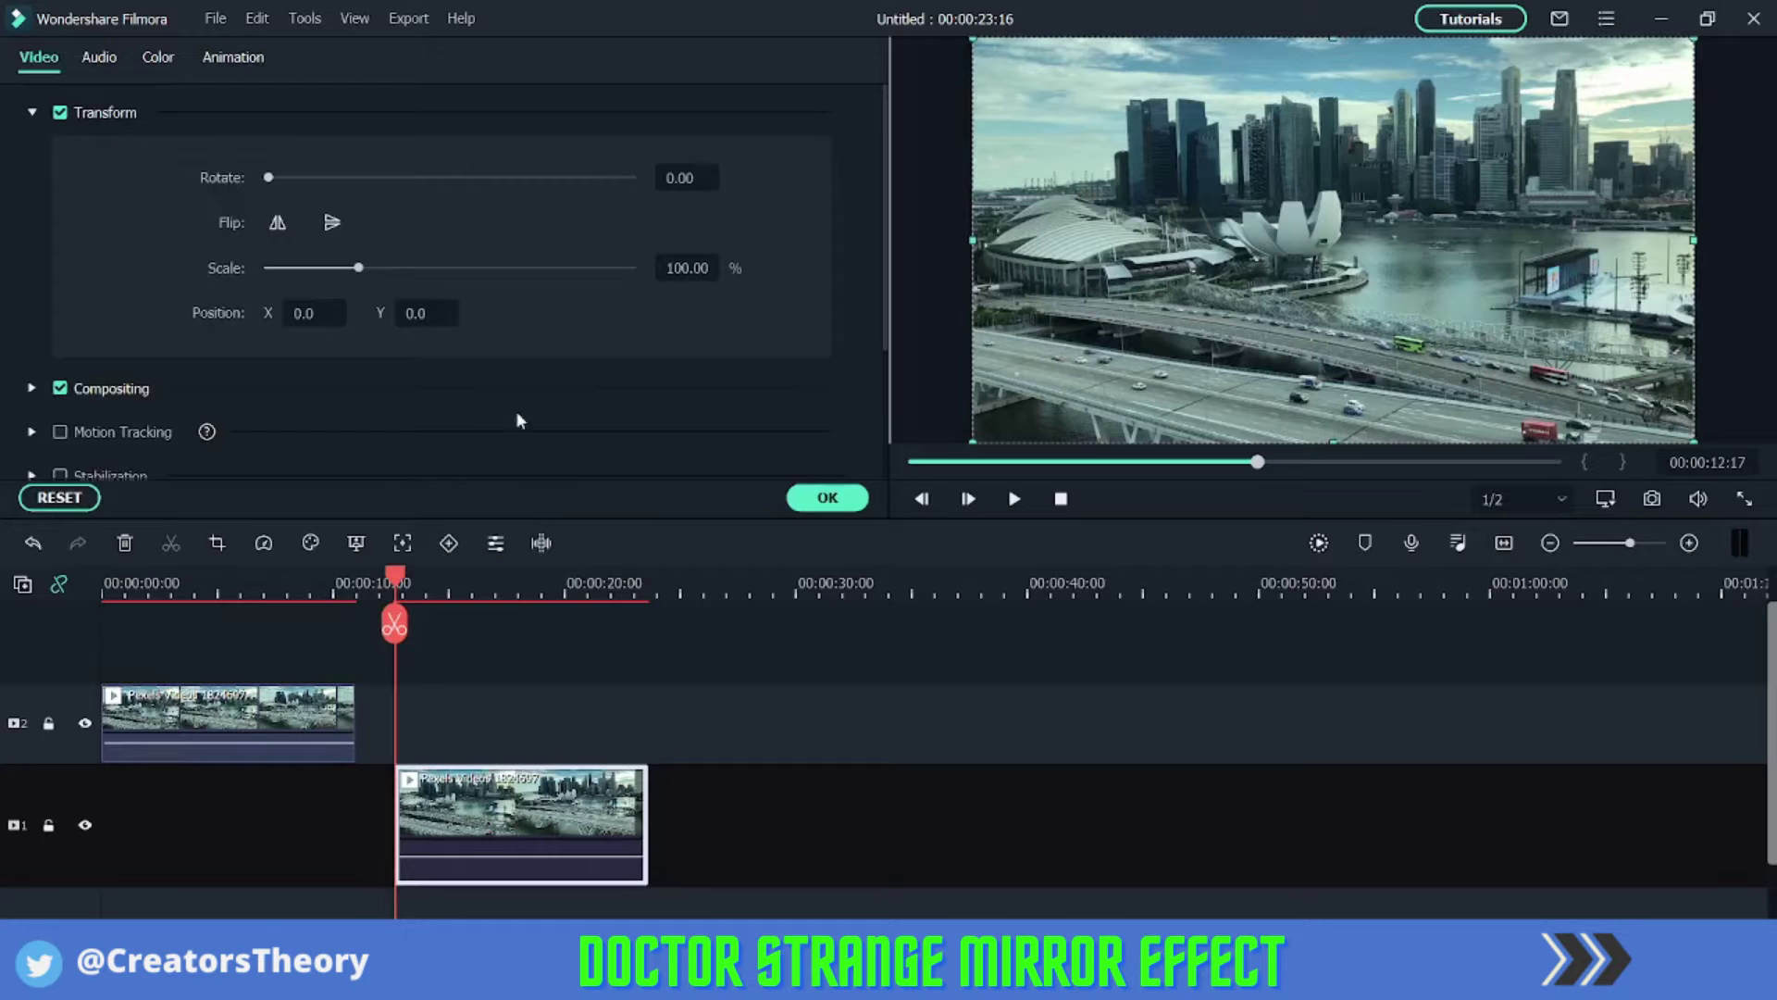
pyautogui.click(333, 224)
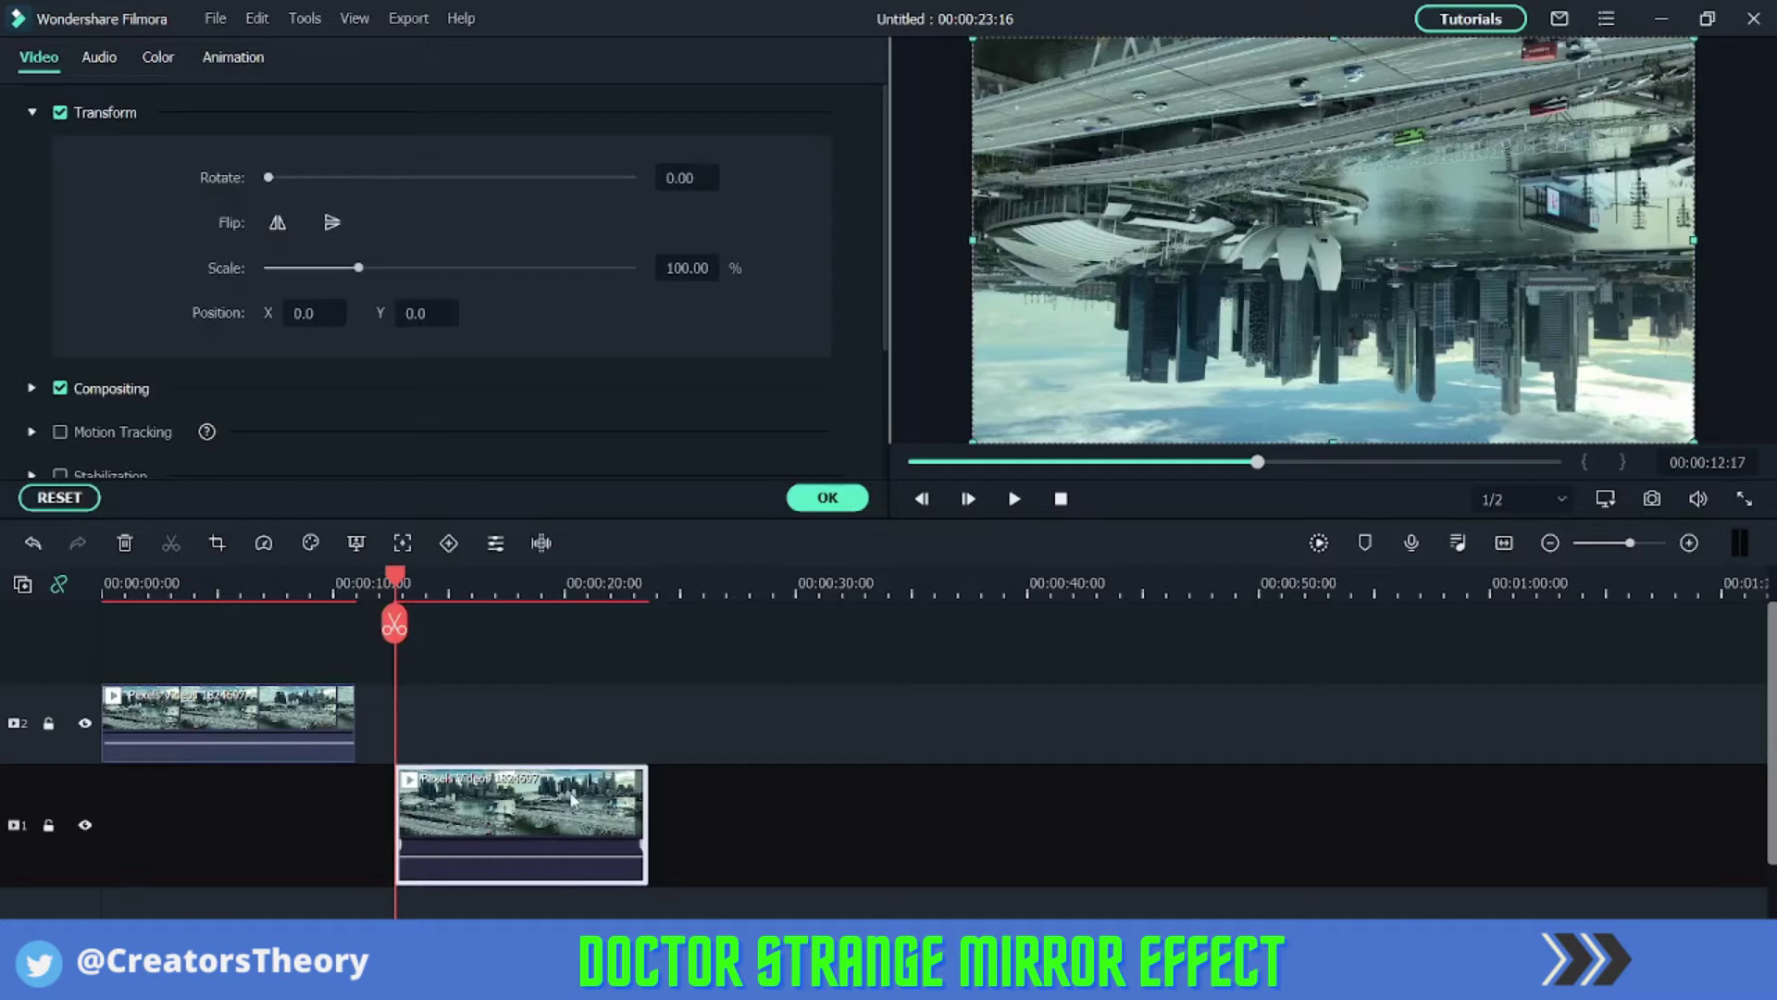
pyautogui.click(239, 790)
pyautogui.press('Delete')
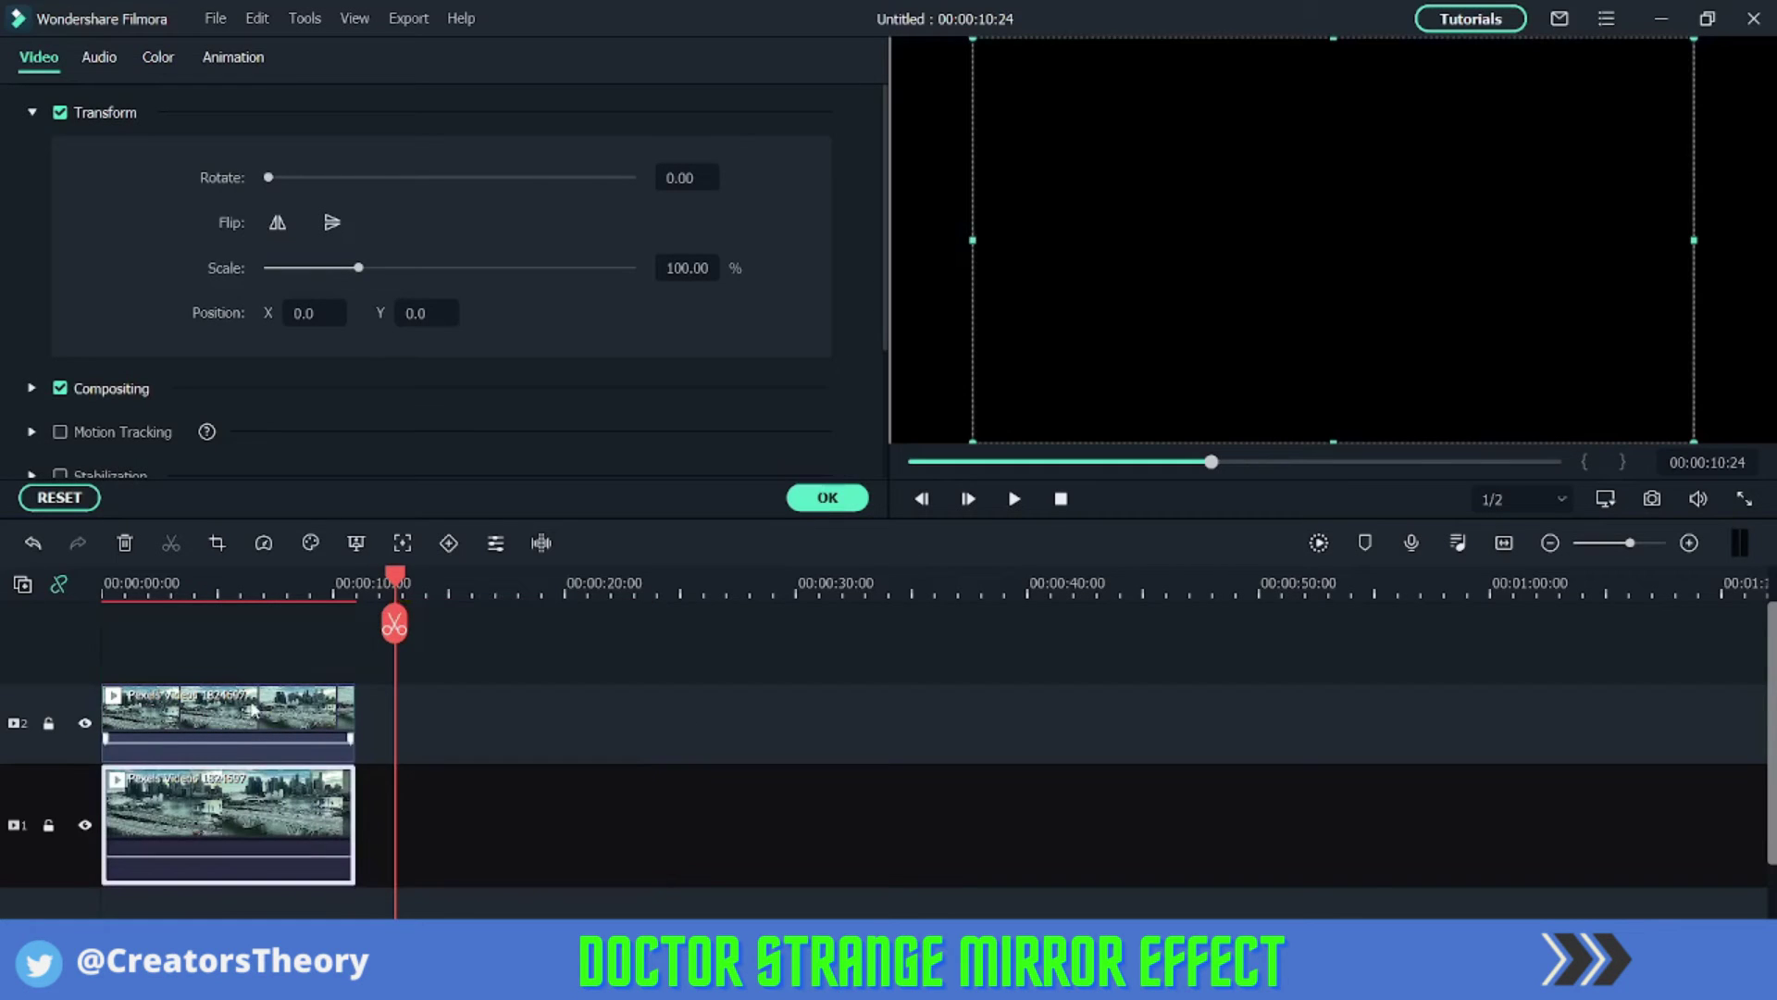
# Shift the upright city down and the flipped city up so they meet in a mirrored skyline.
pyautogui.click(248, 578)
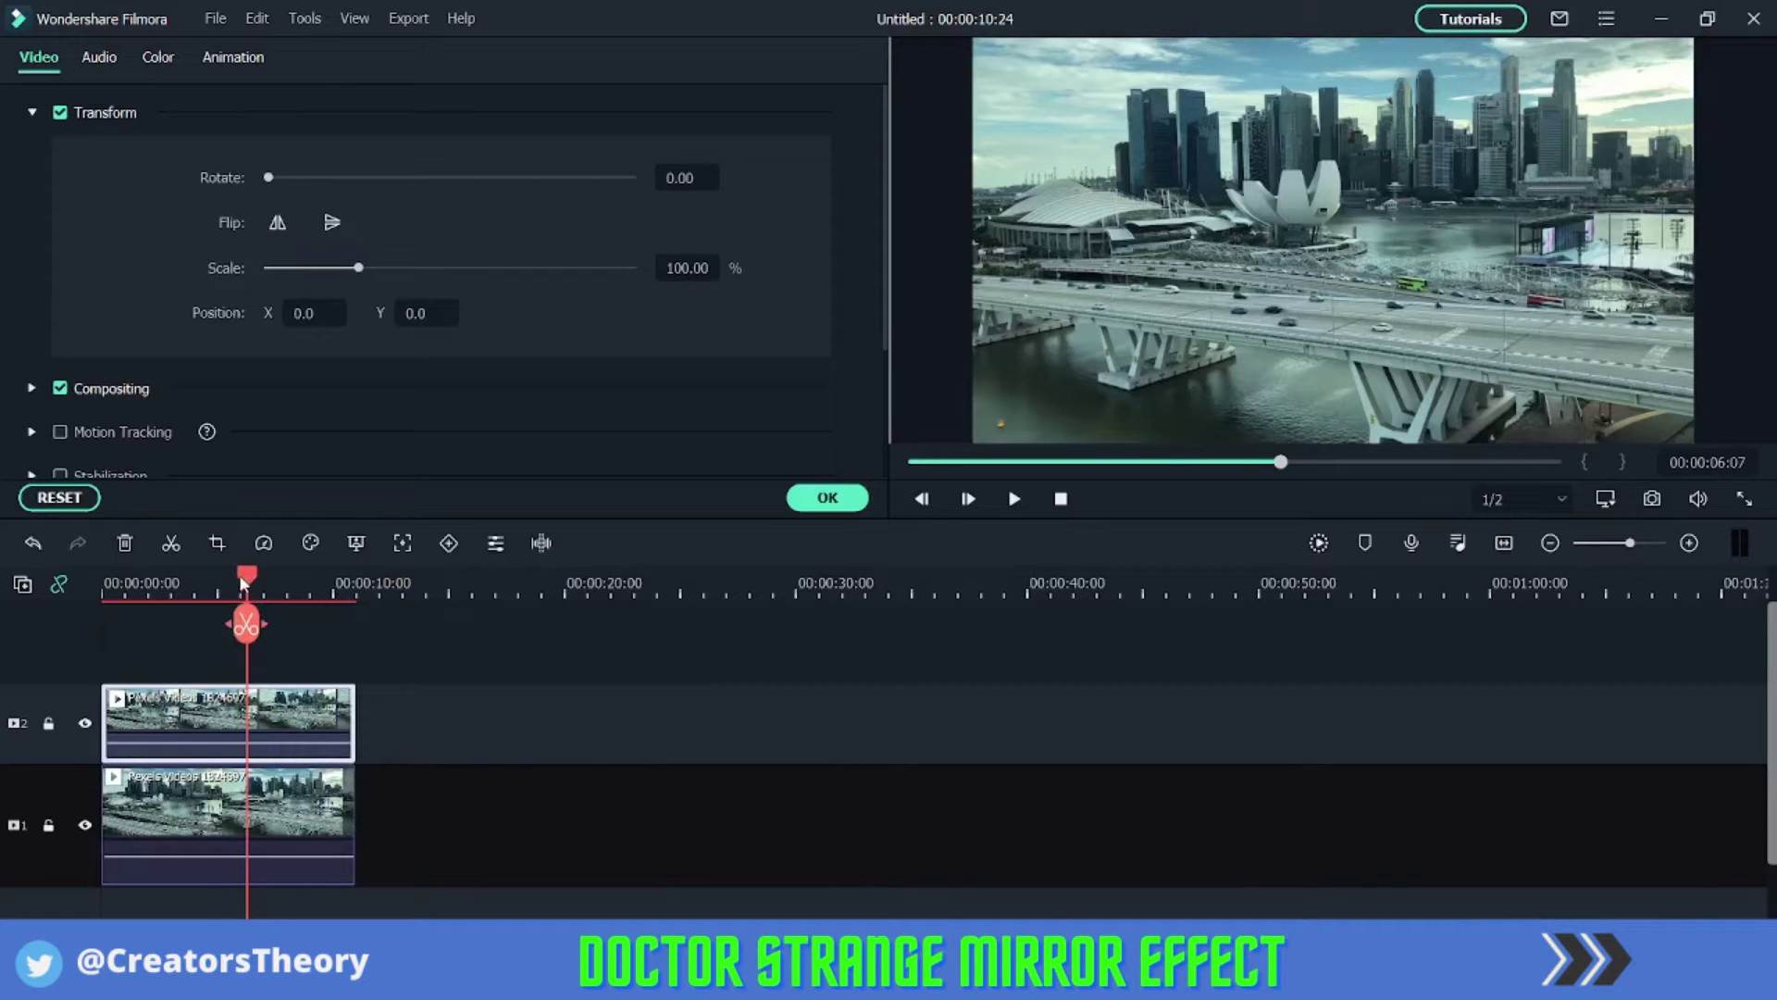
pyautogui.moveTo(245, 580); pyautogui.dragTo(143, 581)
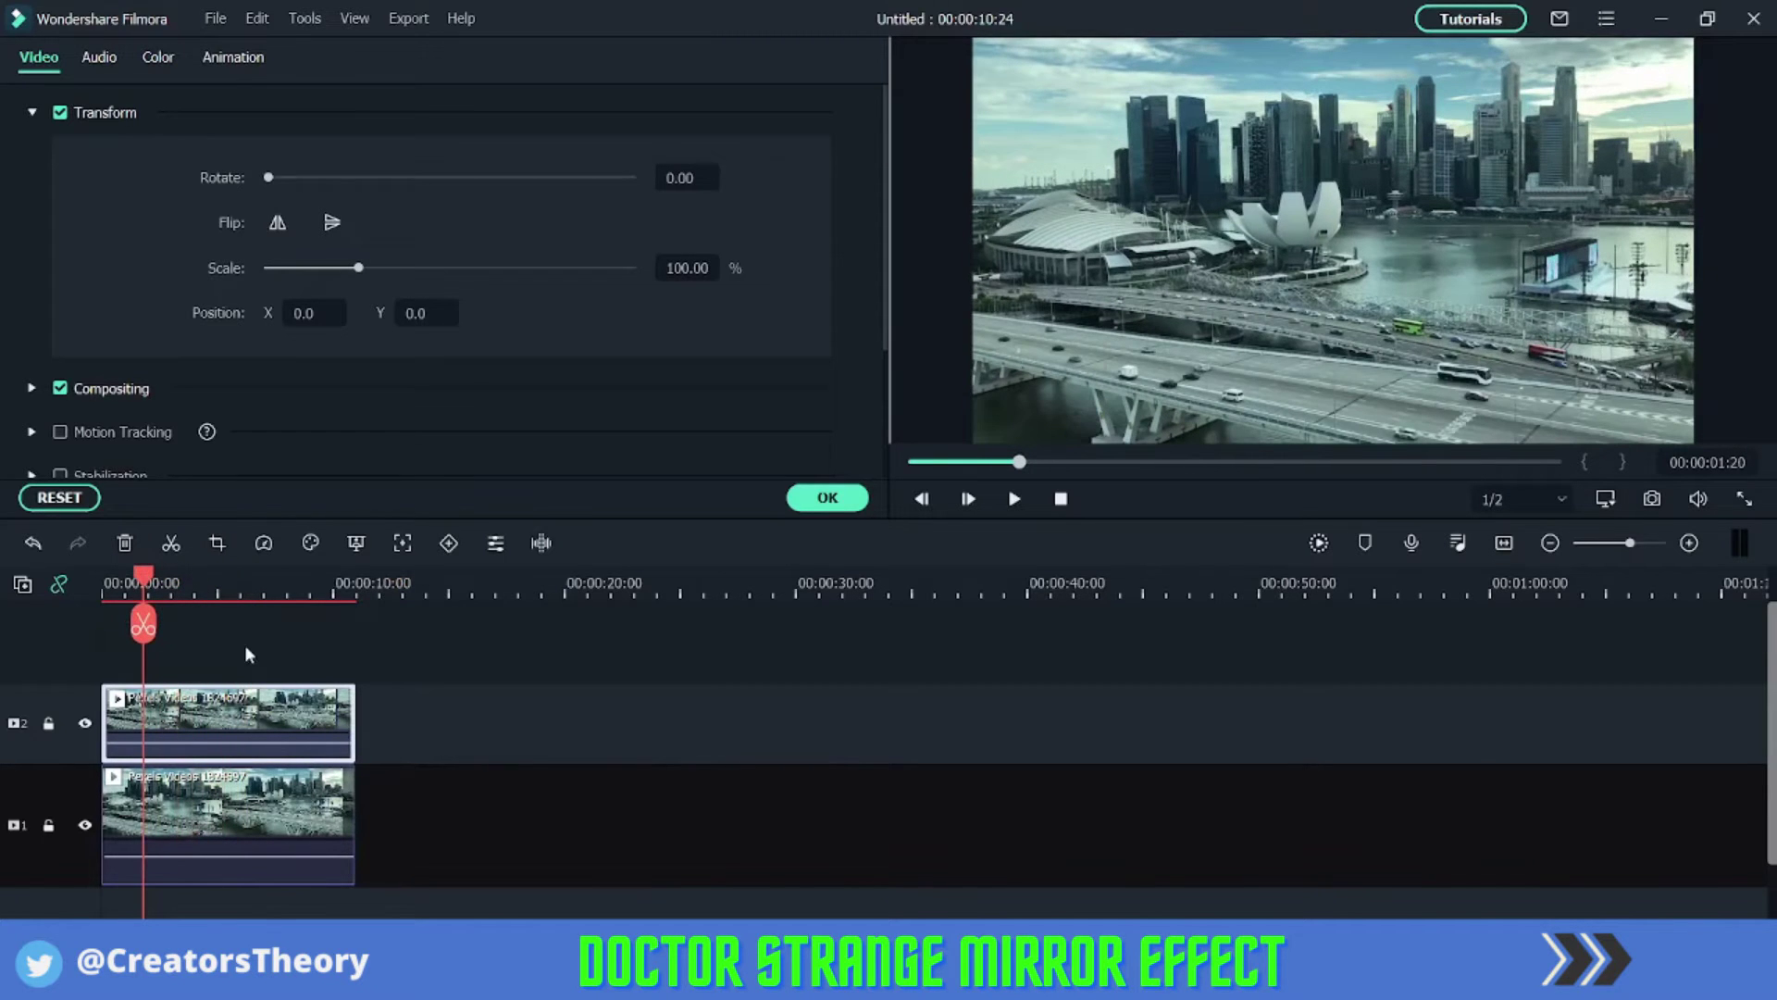
pyautogui.click(1361, 227)
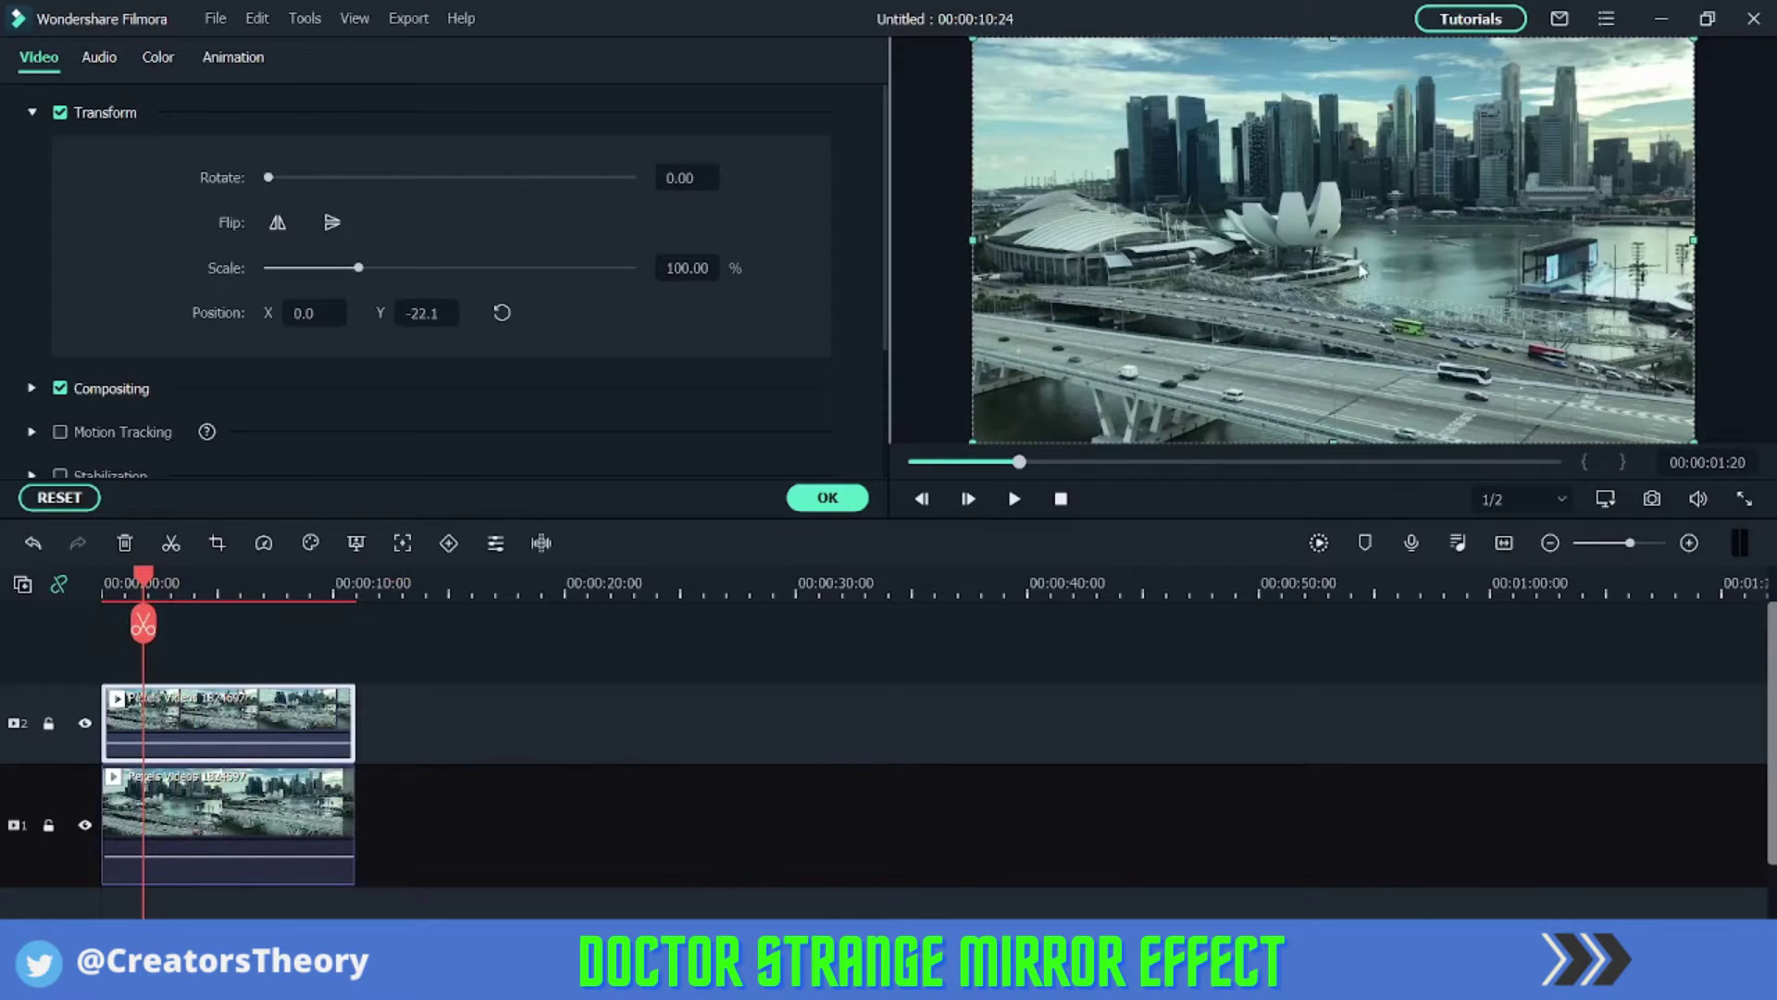
pyautogui.moveTo(1362, 270); pyautogui.dragTo(1368, 403)
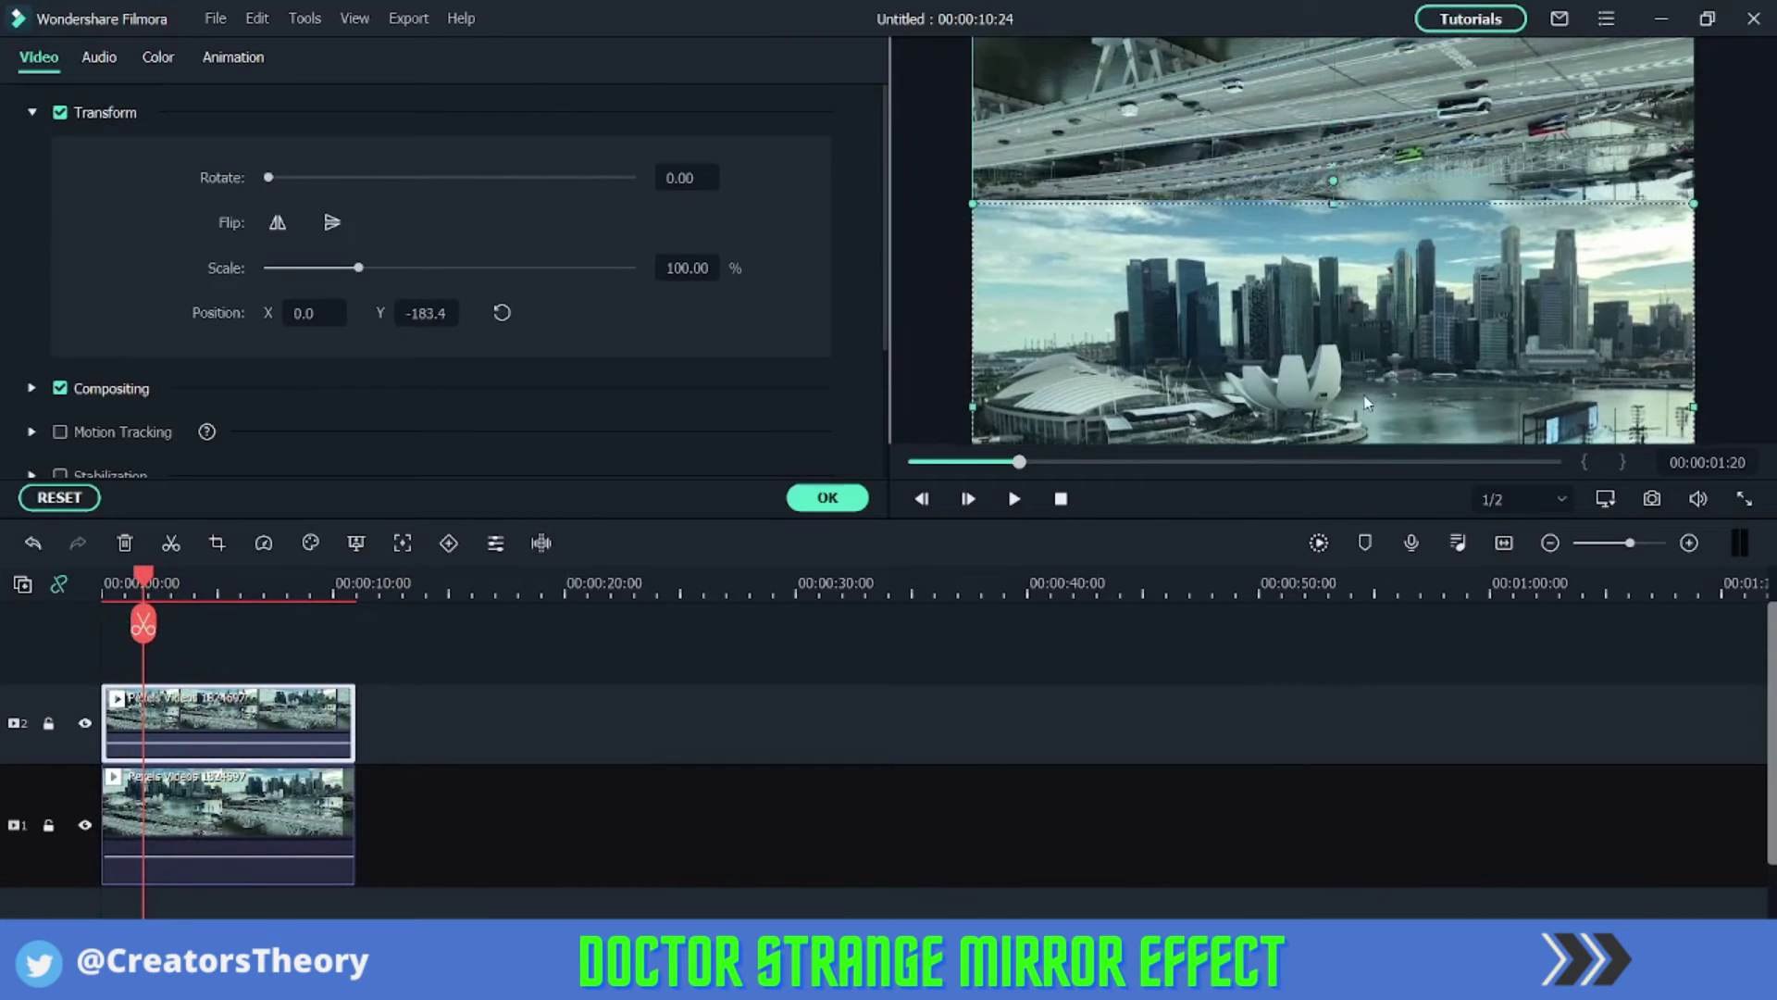
pyautogui.moveTo(1367, 404); pyautogui.dragTo(1368, 434)
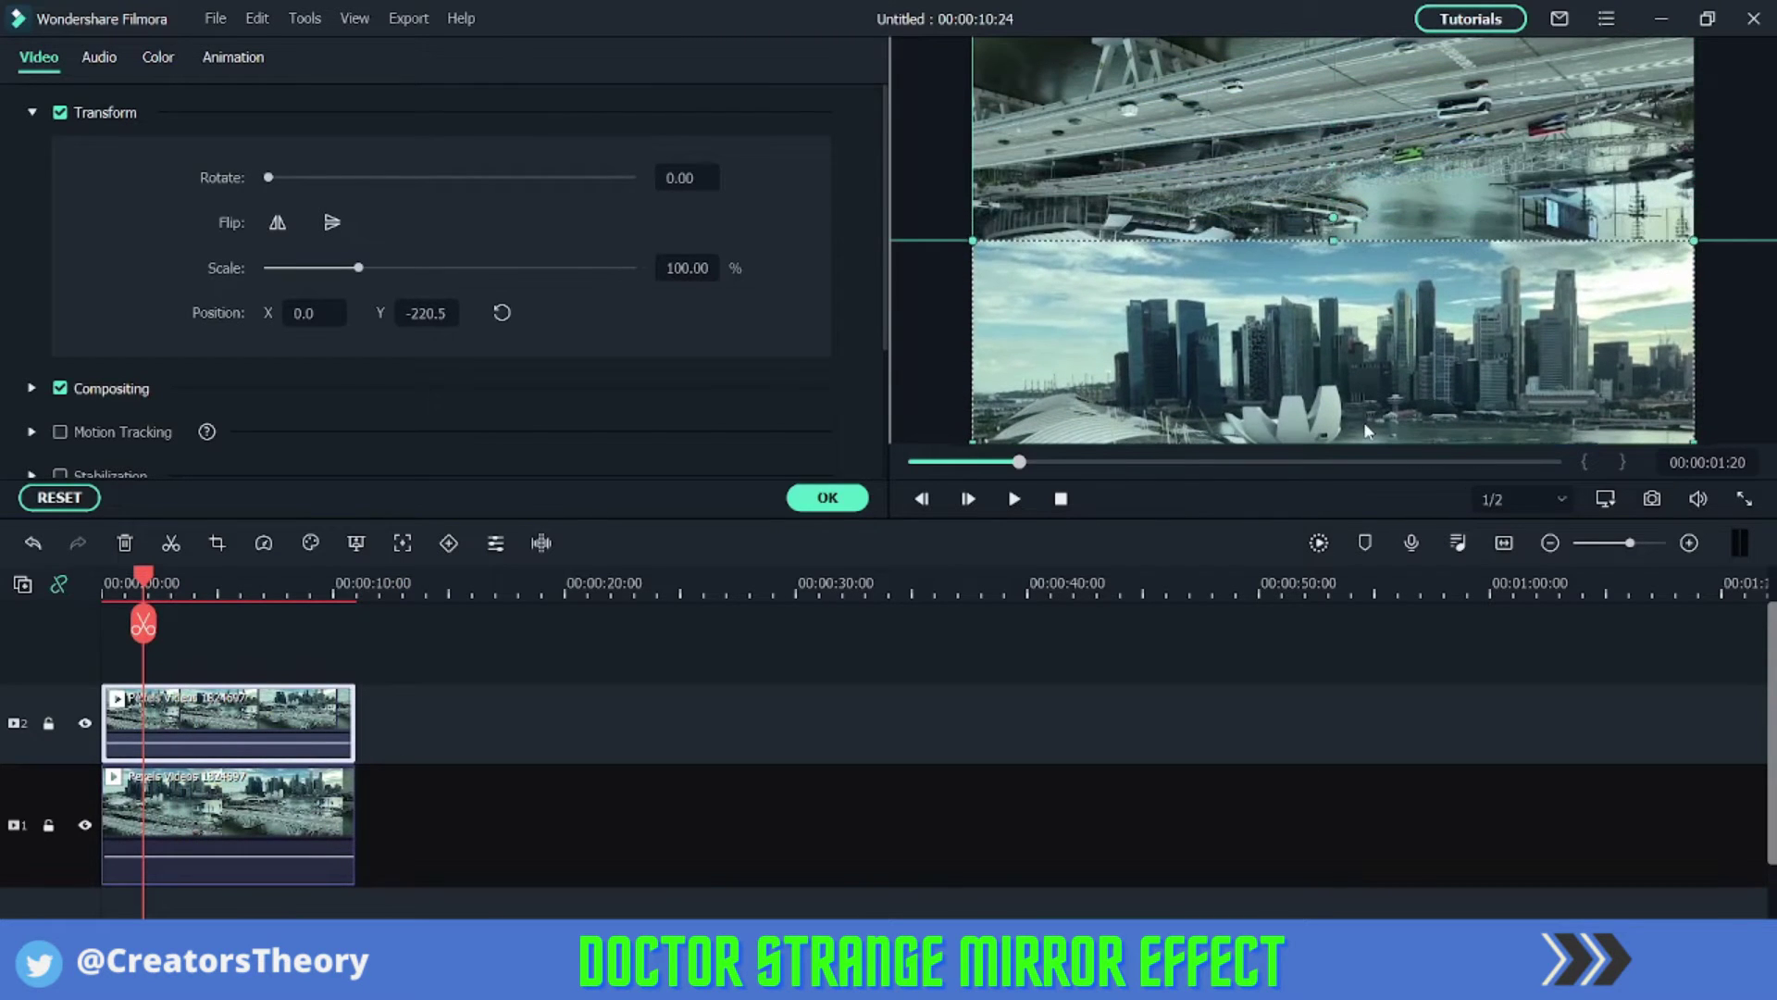
pyautogui.moveTo(1344, 165)
pyautogui.mouseDown()
pyautogui.moveTo(1352, 116)
pyautogui.moveTo(1343, 179)
pyautogui.mouseUp()
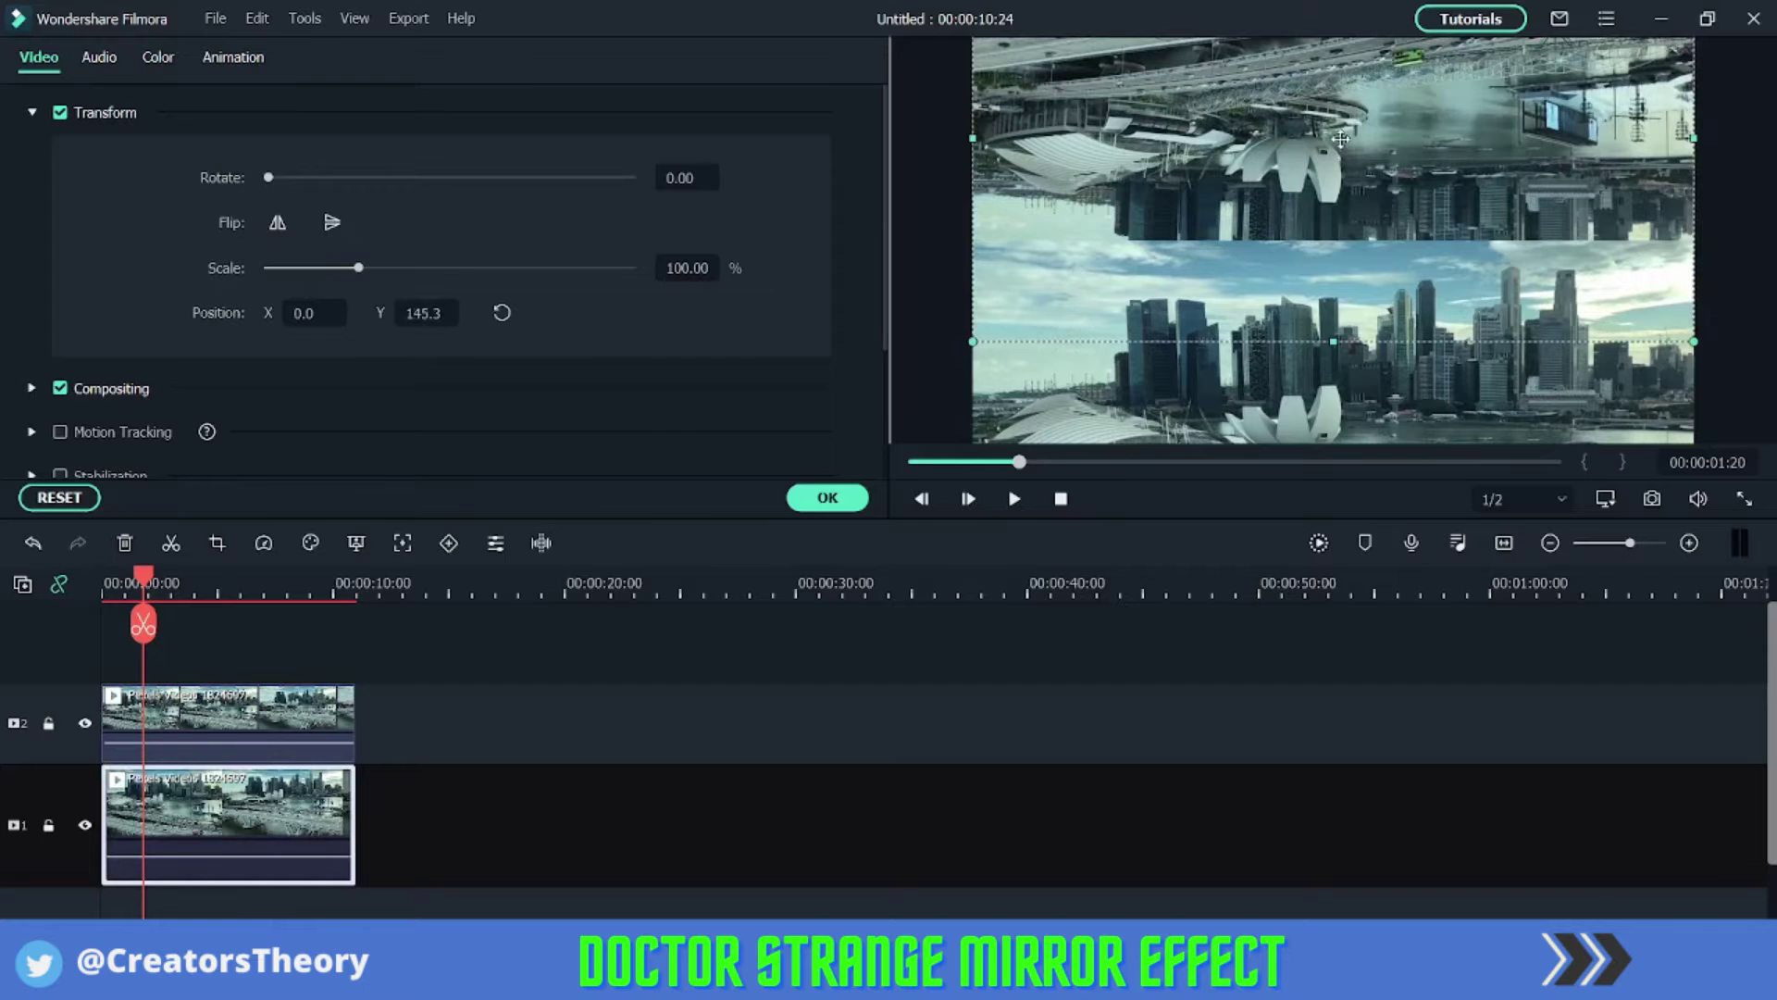
pyautogui.moveTo(1340, 140); pyautogui.dragTo(1347, 76)
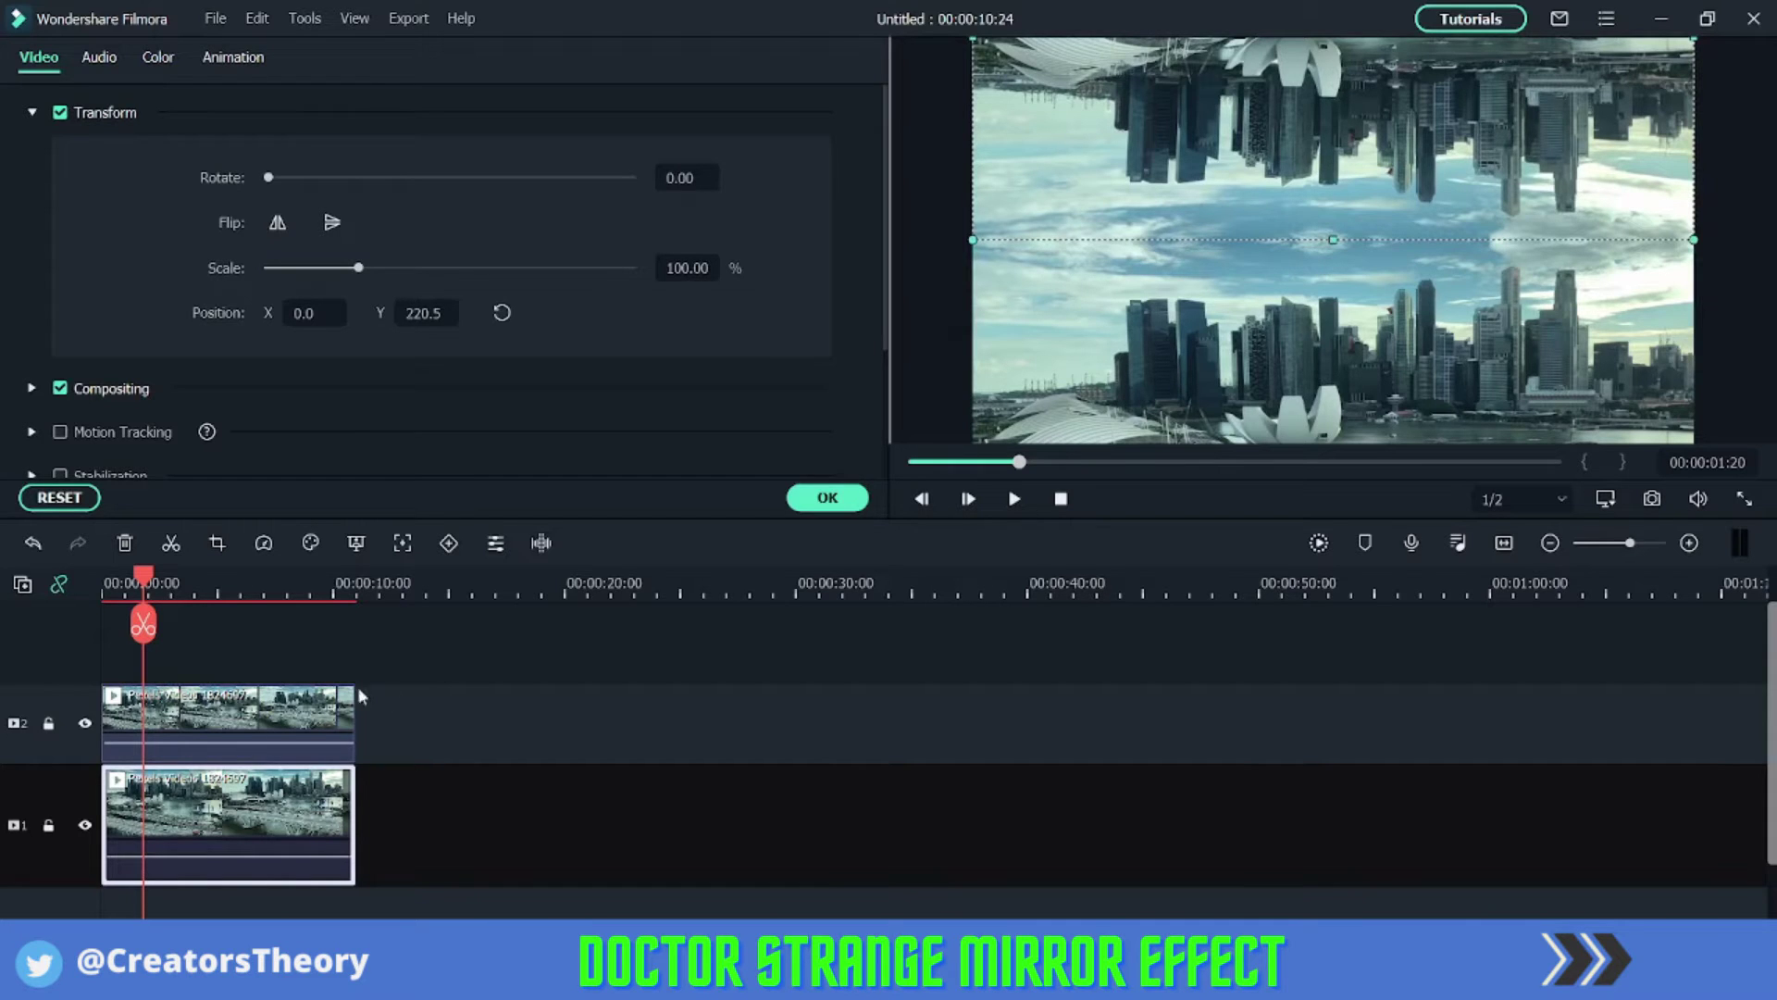
pyautogui.click(850, 500)
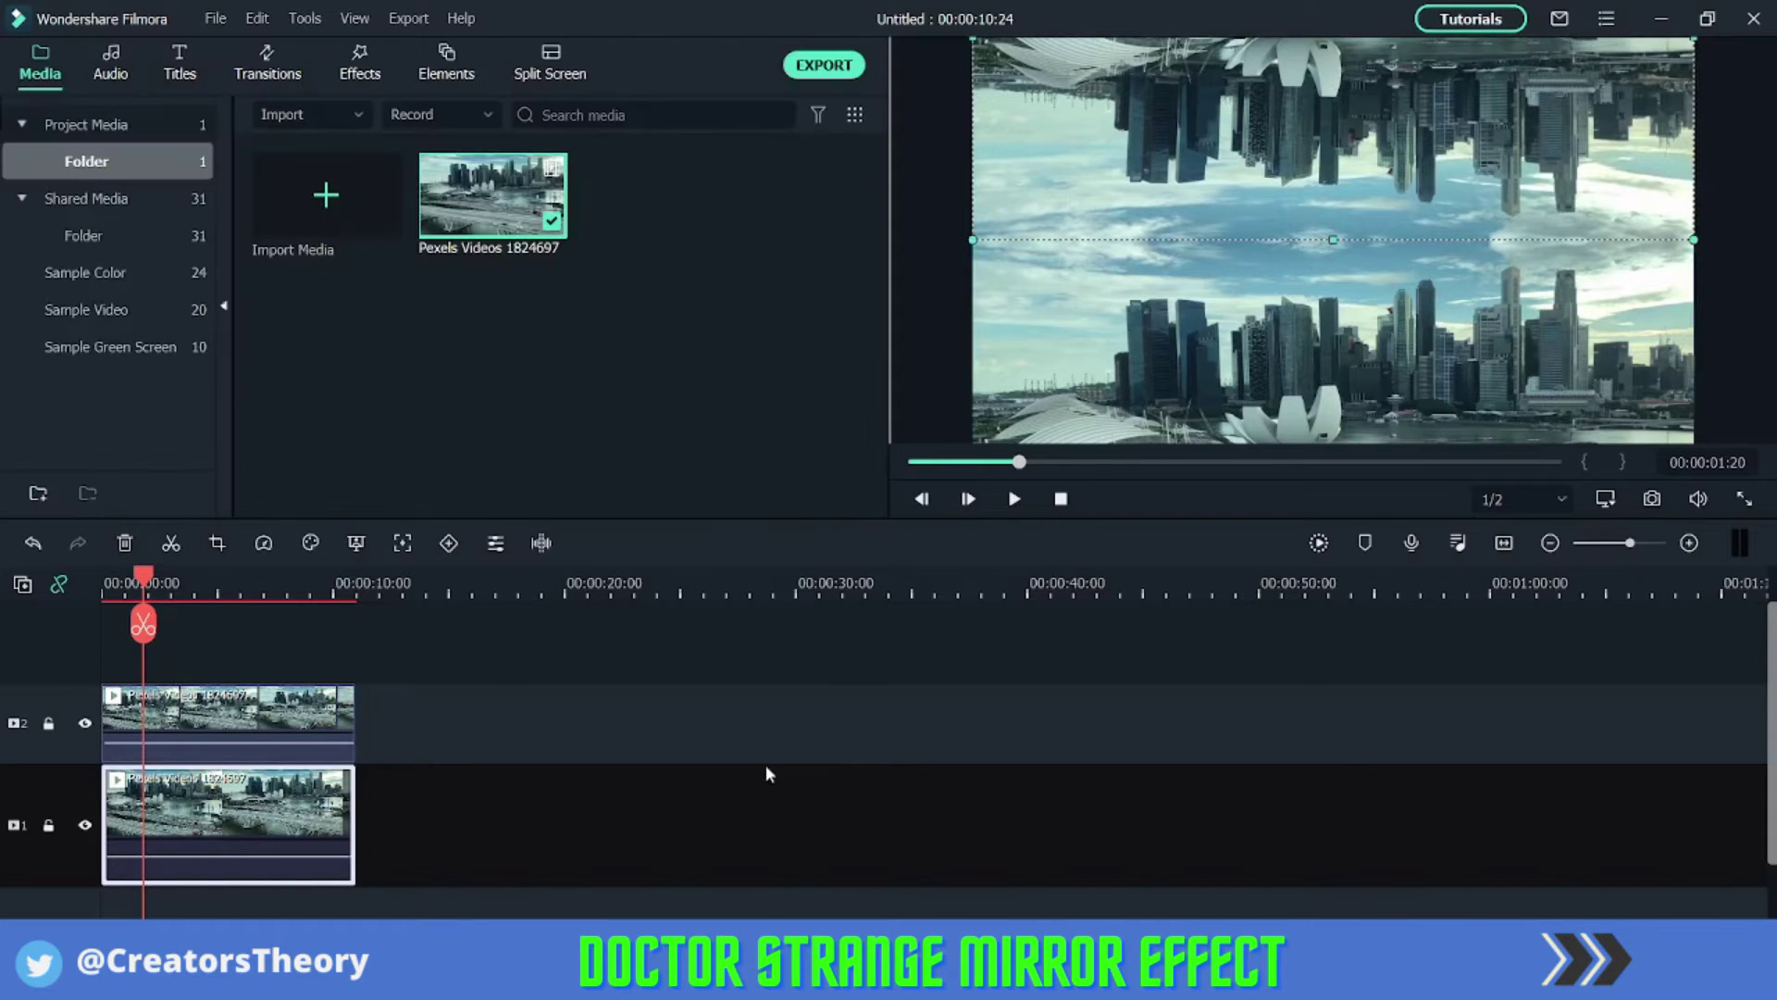
pyautogui.moveTo(139, 585)
pyautogui.mouseDown()
pyautogui.moveTo(104, 584)
pyautogui.moveTo(216, 596)
pyautogui.mouseUp()
pyautogui.click(111, 589)
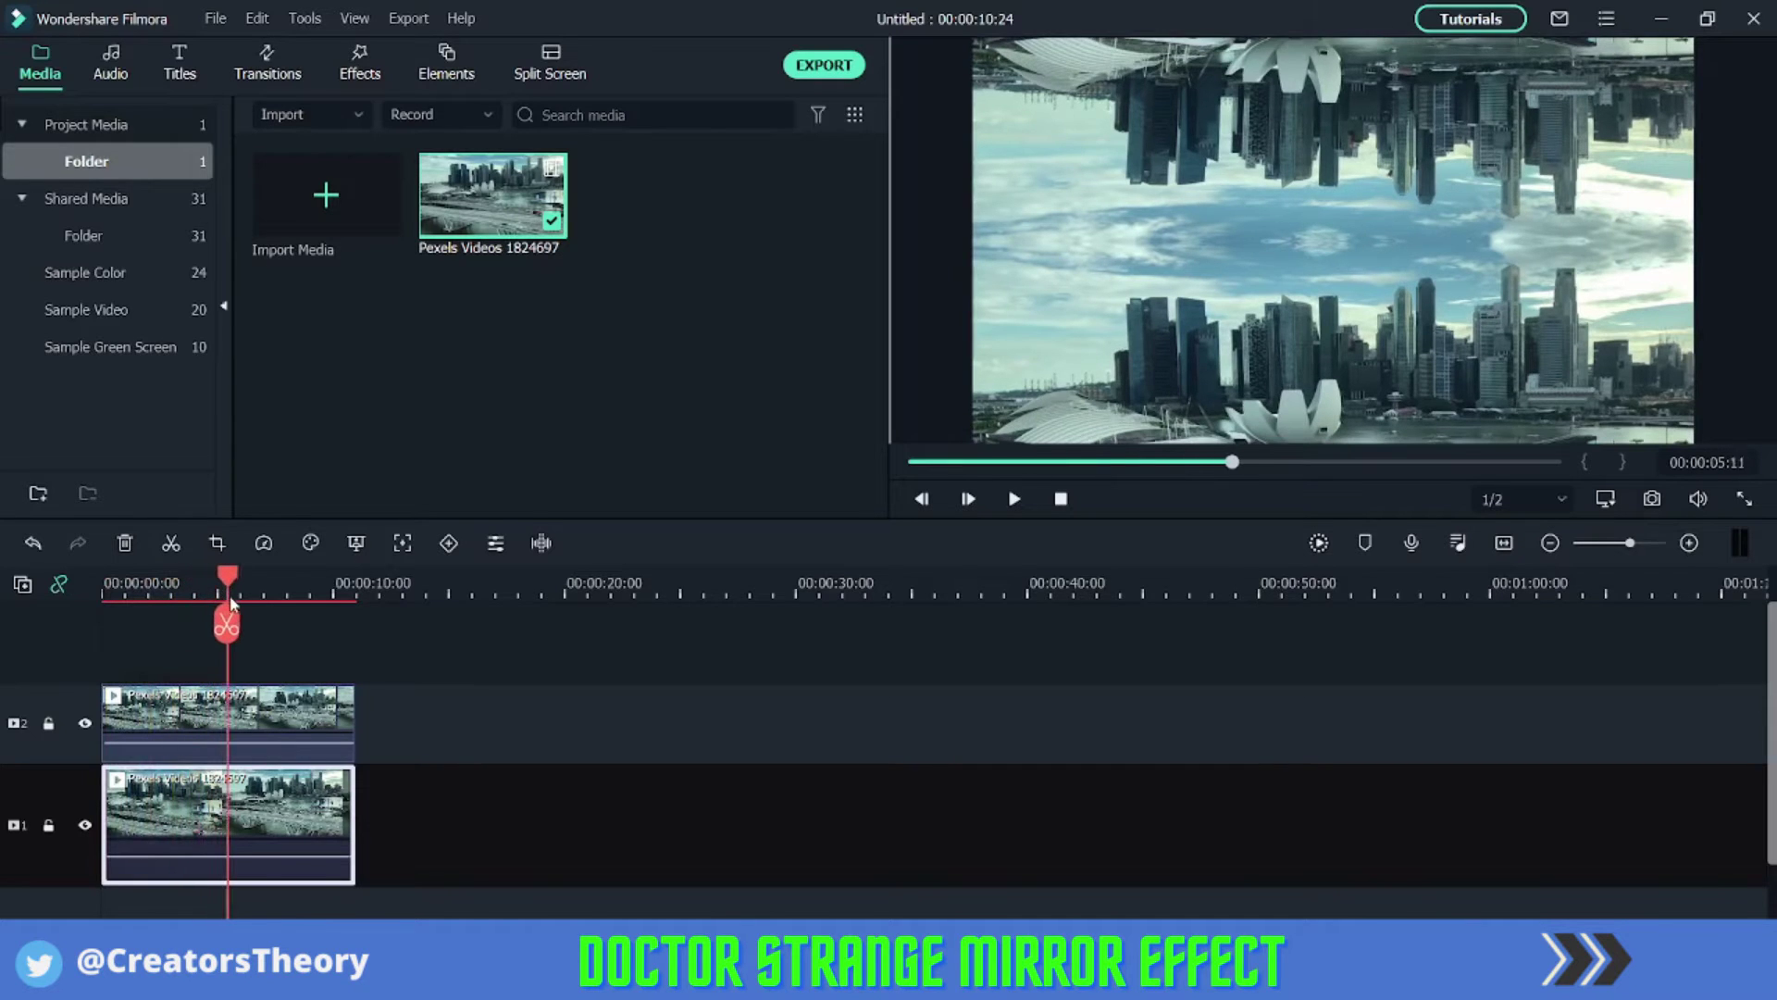
pyautogui.moveTo(216, 596); pyautogui.dragTo(311, 603)
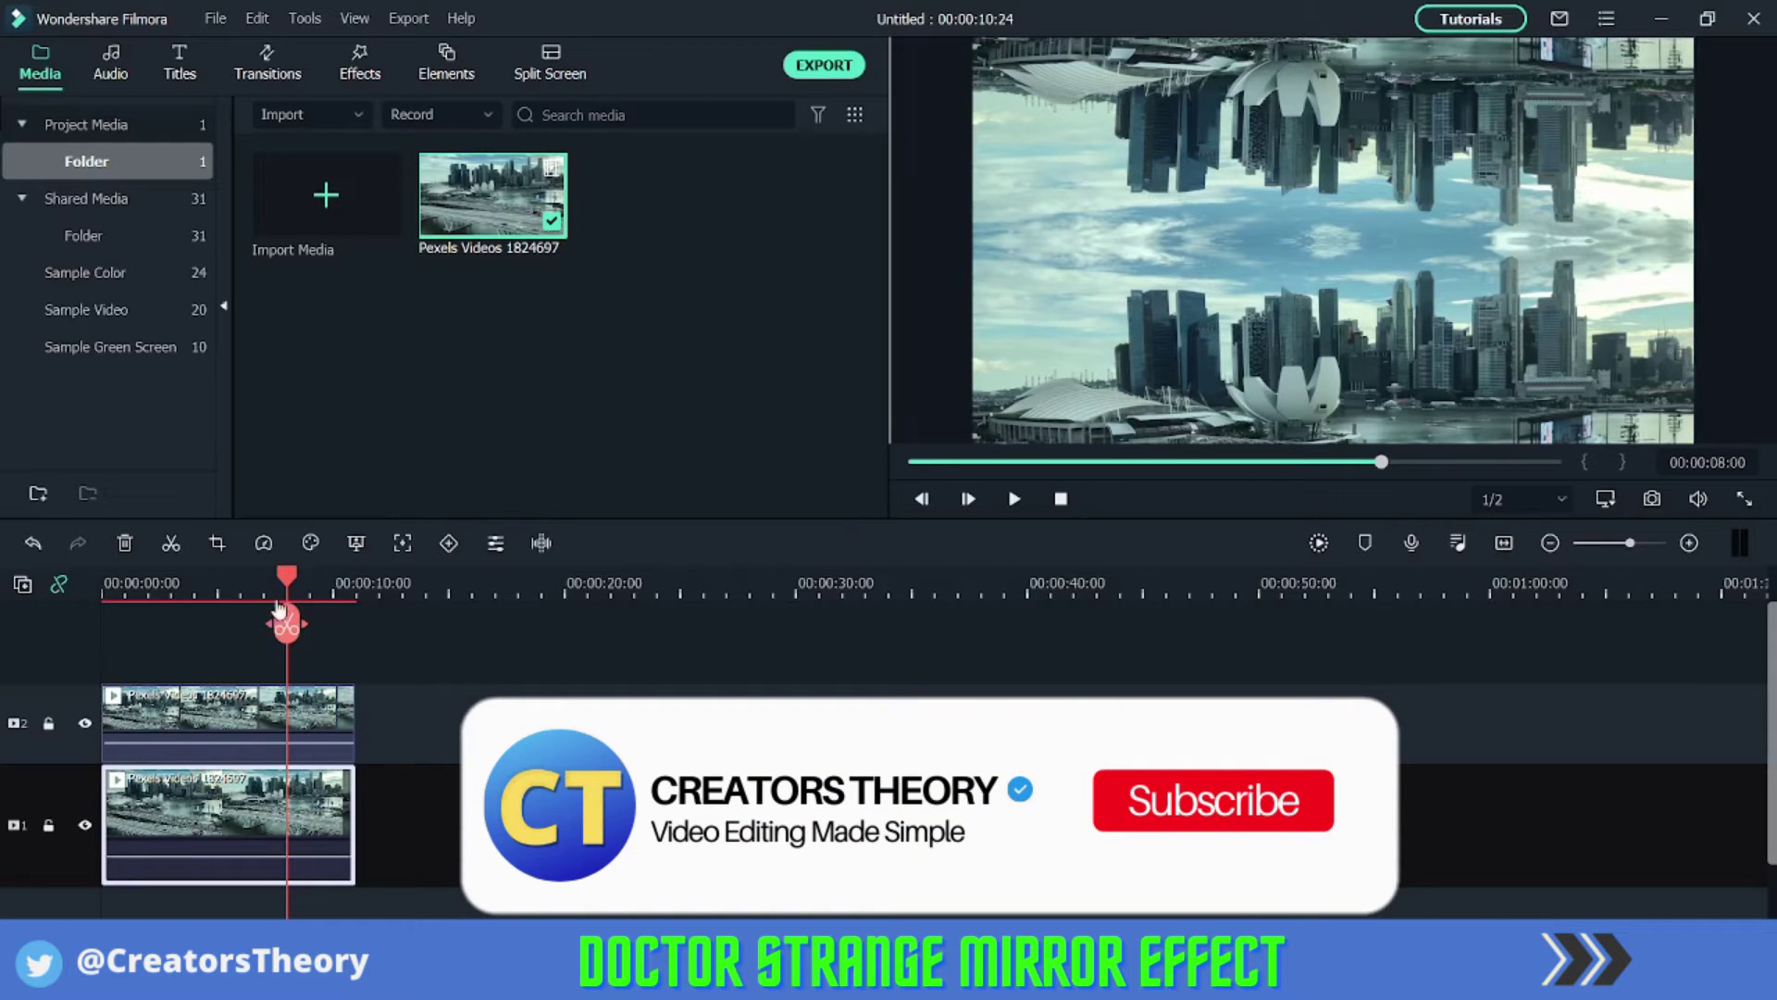
pyautogui.moveTo(295, 574)
pyautogui.mouseDown()
pyautogui.moveTo(356, 592)
pyautogui.moveTo(79, 587)
pyautogui.mouseUp()
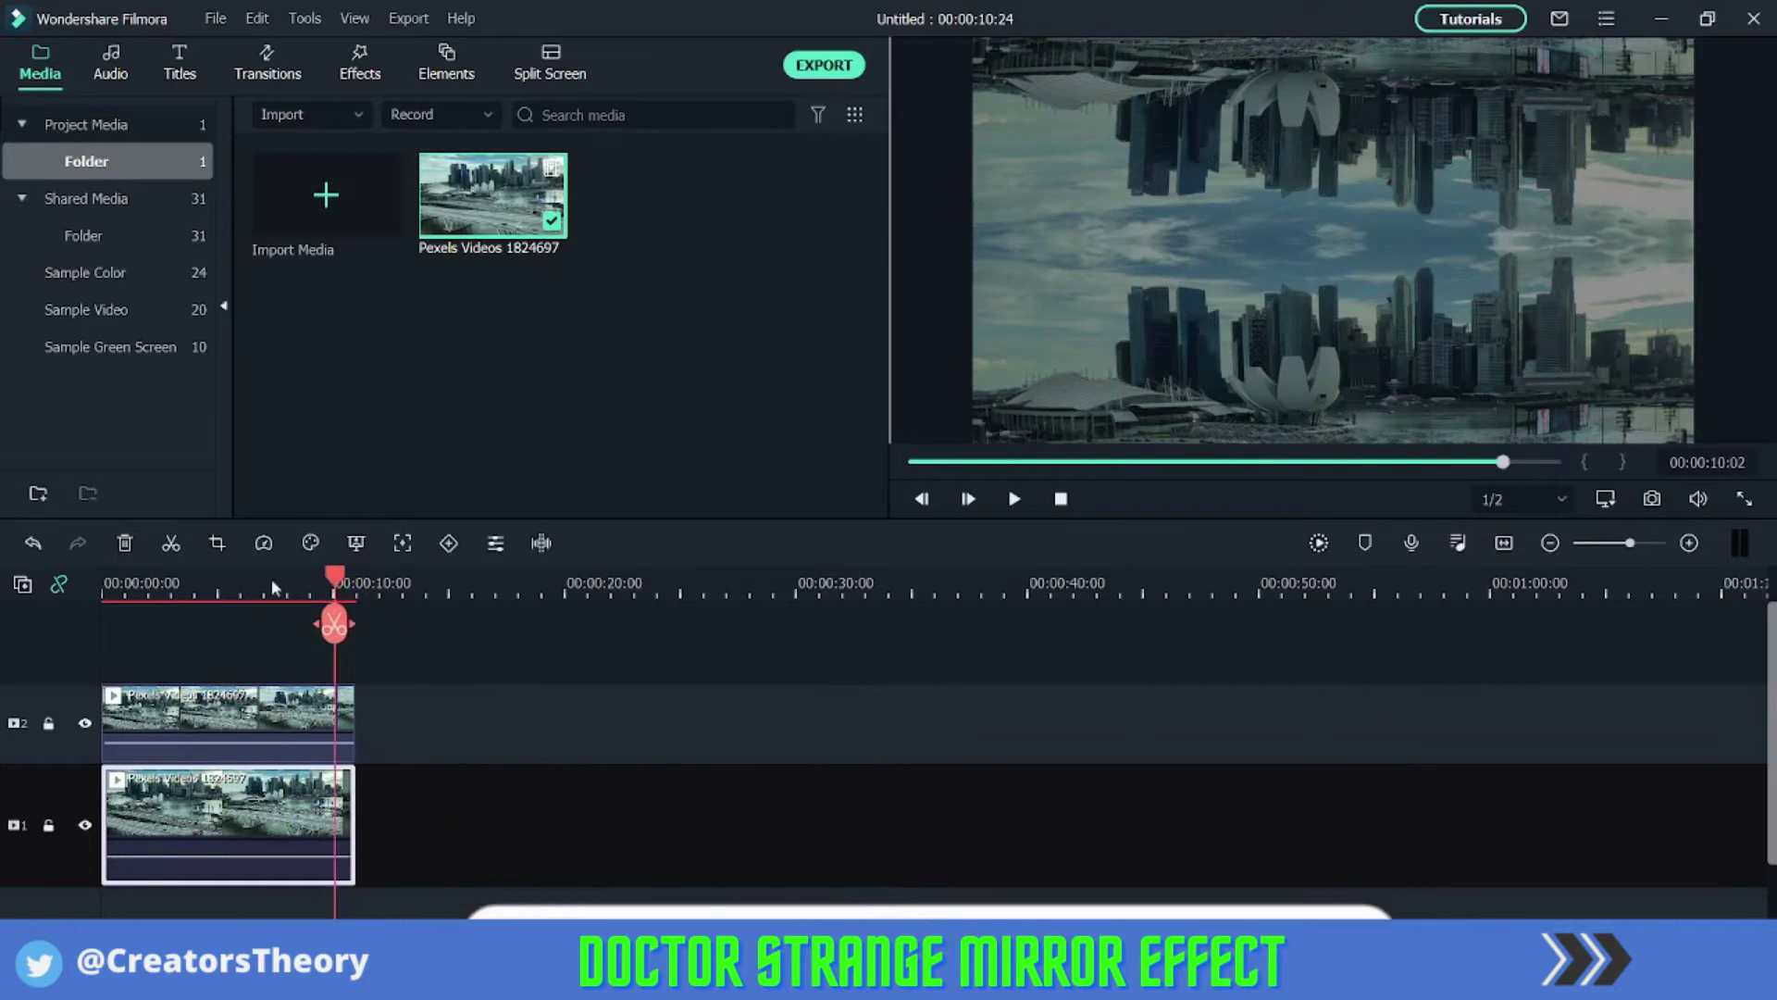
# Insert a roughly three-second unflipped city clip at 0:00, with the mirrored pair right after it.
pyautogui.keyDown('ctrl'); pyautogui.click(222, 715); pyautogui.keyUp('ctrl')
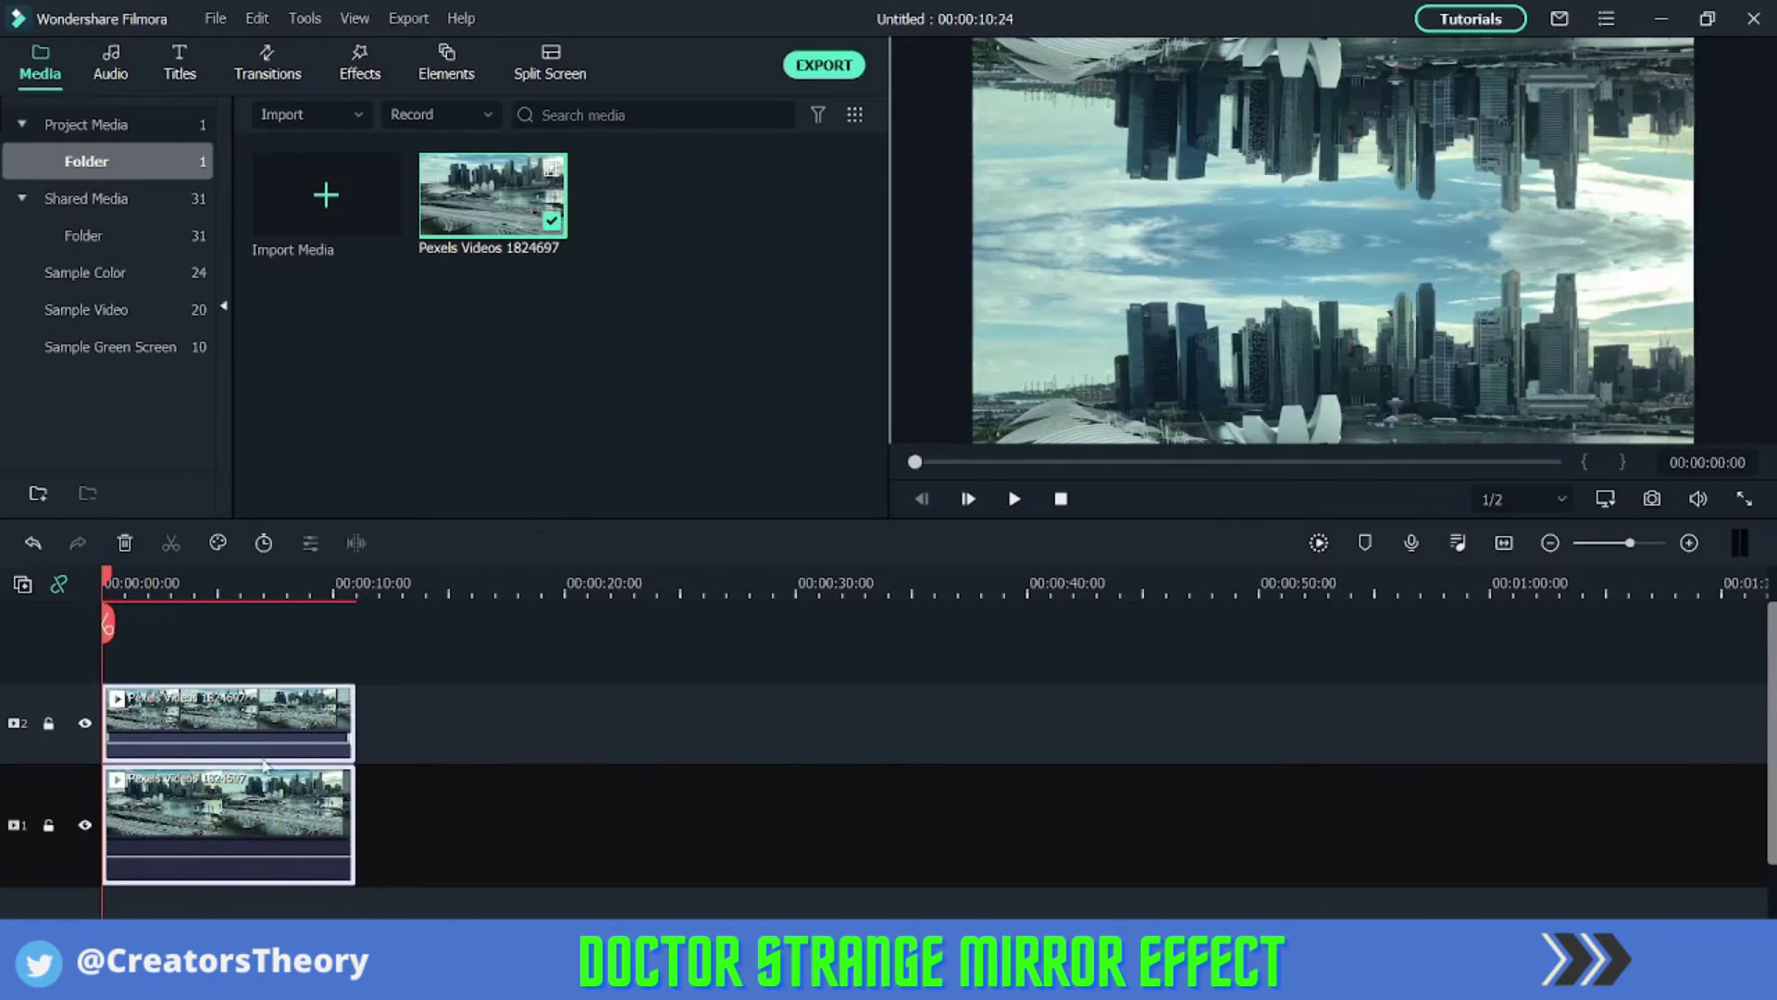
pyautogui.moveTo(278, 716); pyautogui.dragTo(612, 727)
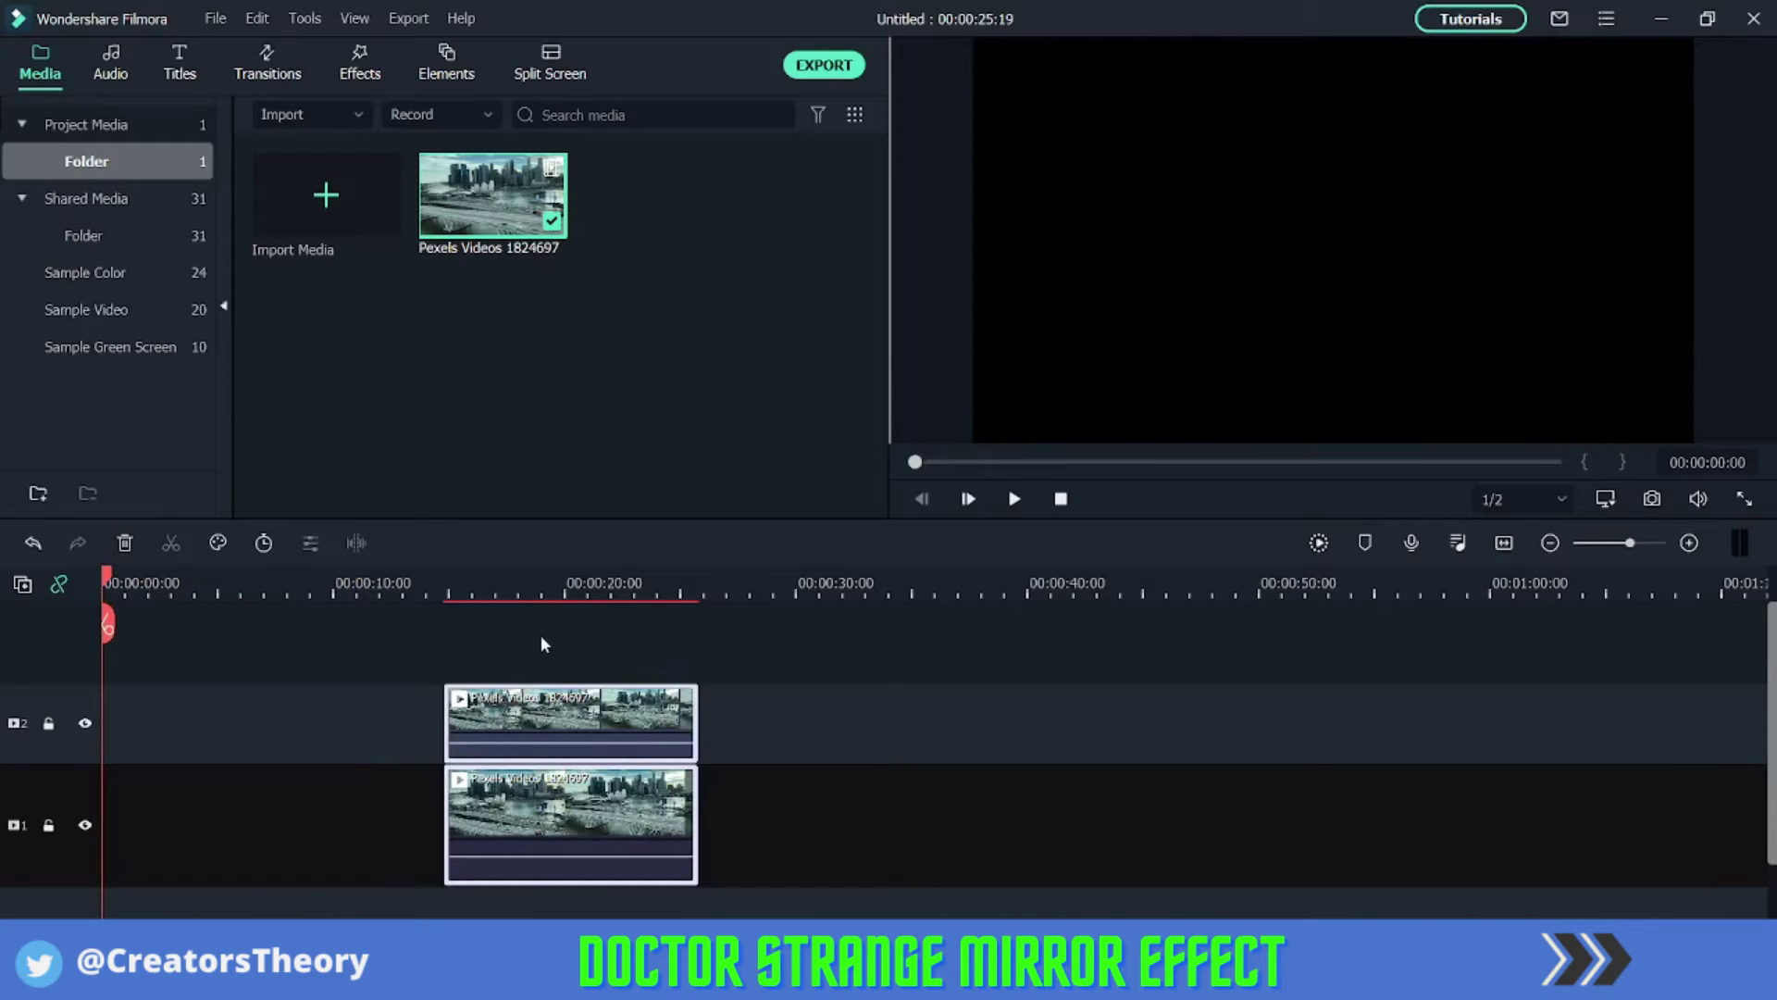
pyautogui.moveTo(493, 196)
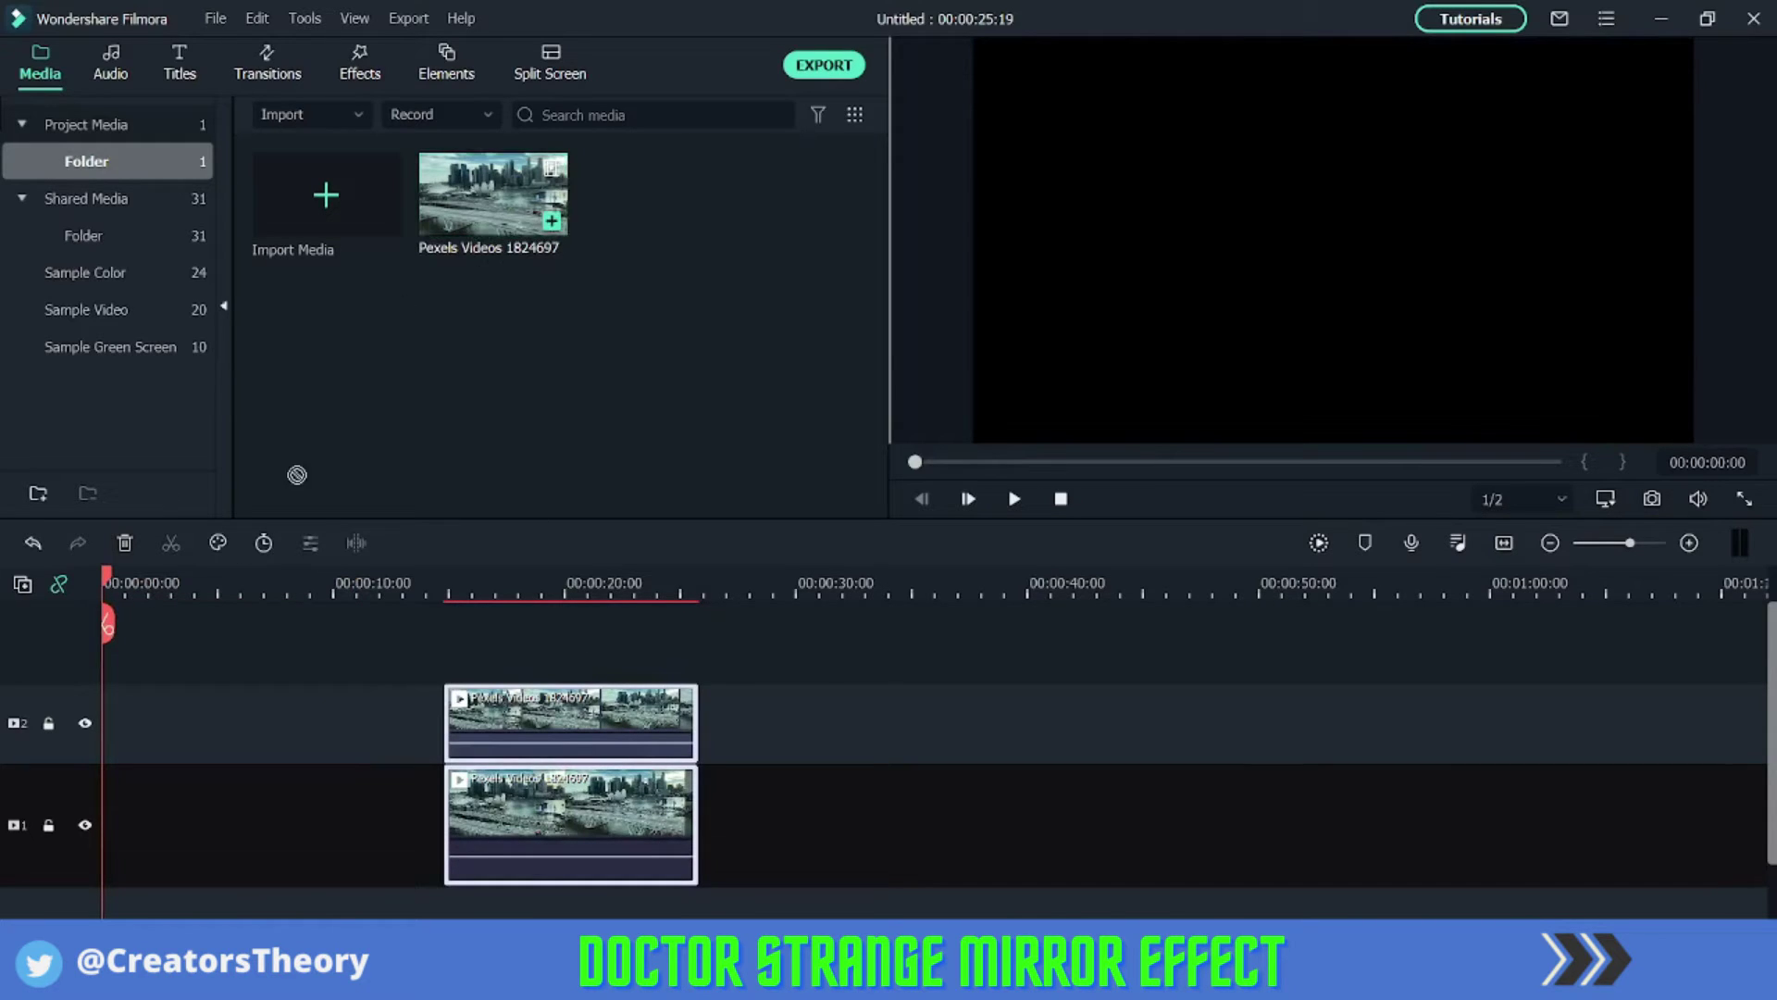
pyautogui.moveTo(296, 475); pyautogui.dragTo(97, 795)
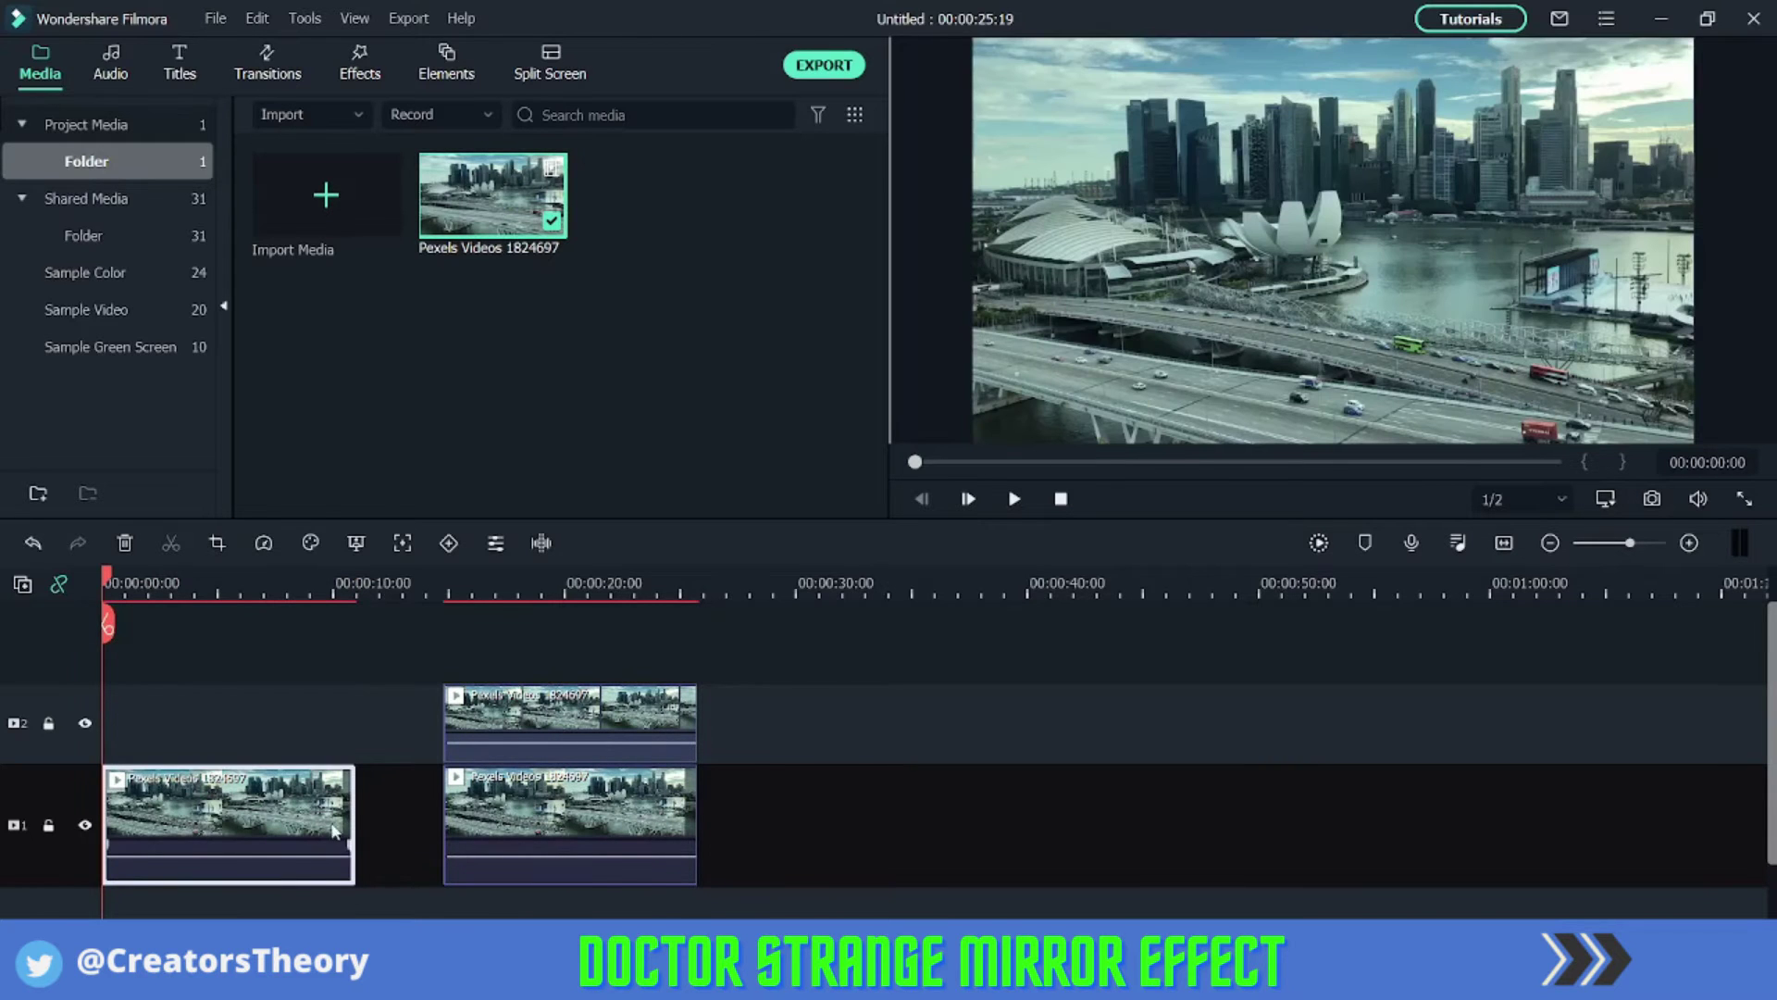
pyautogui.moveTo(353, 800); pyautogui.dragTo(186, 794)
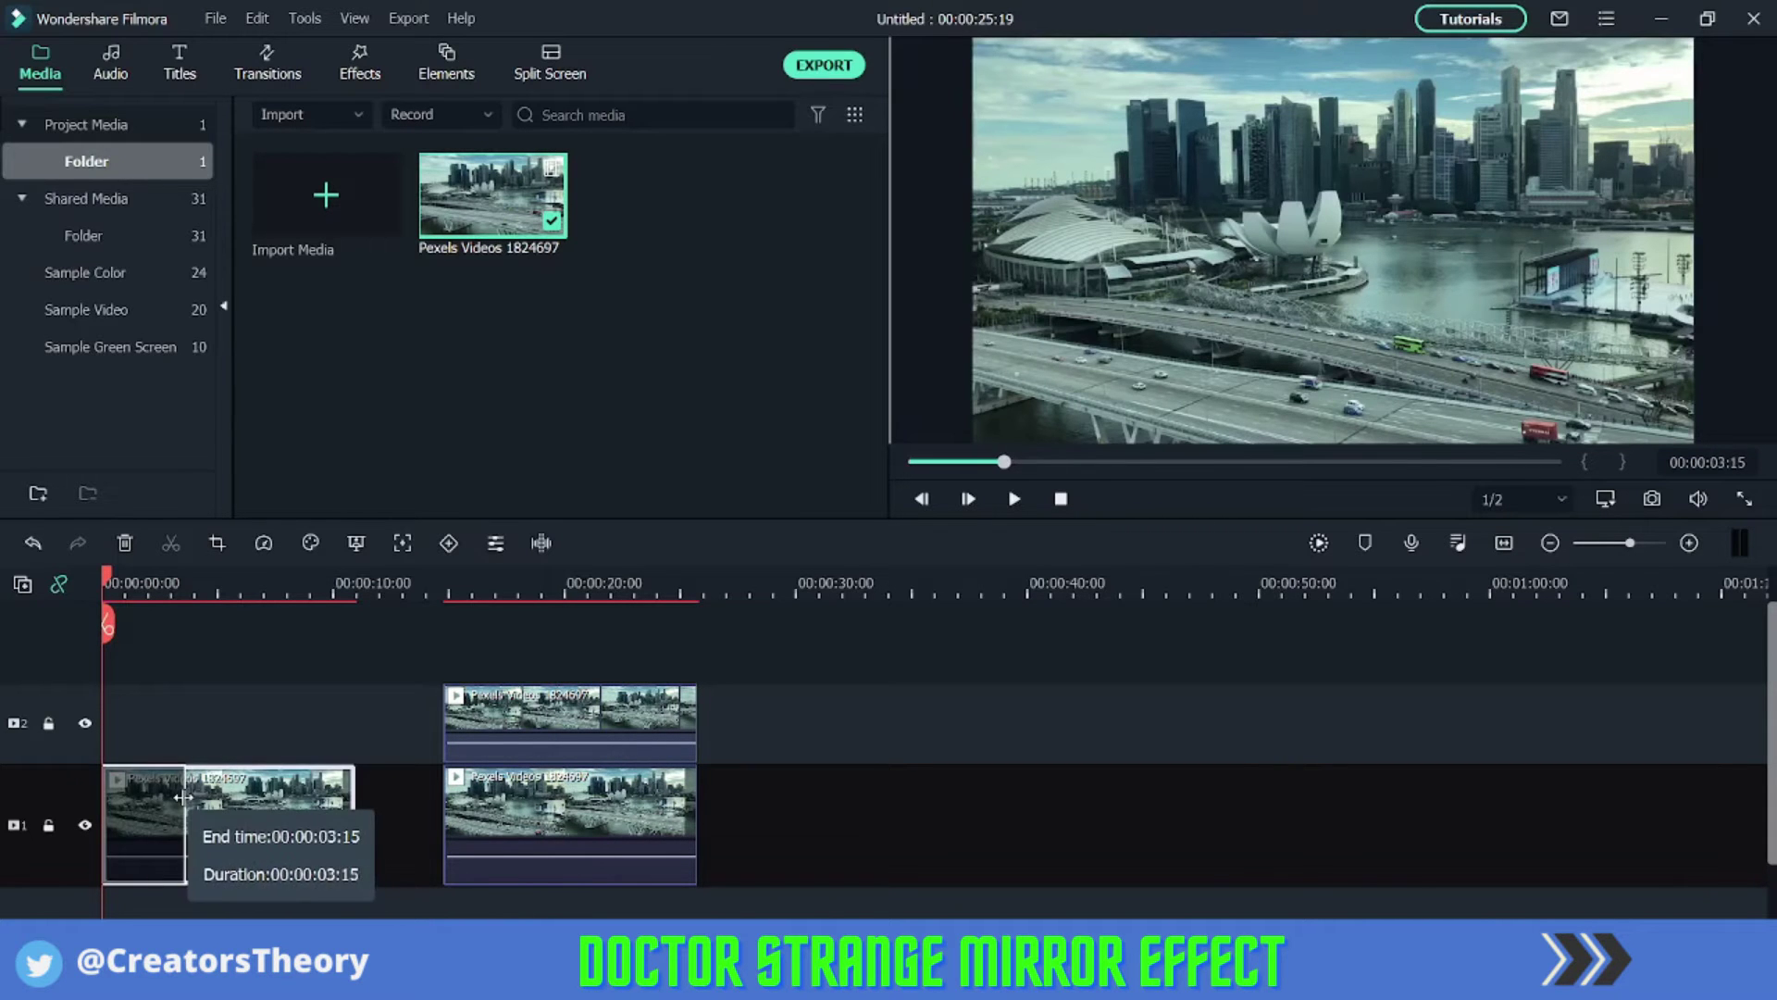
pyautogui.moveTo(543, 831); pyautogui.dragTo(307, 793)
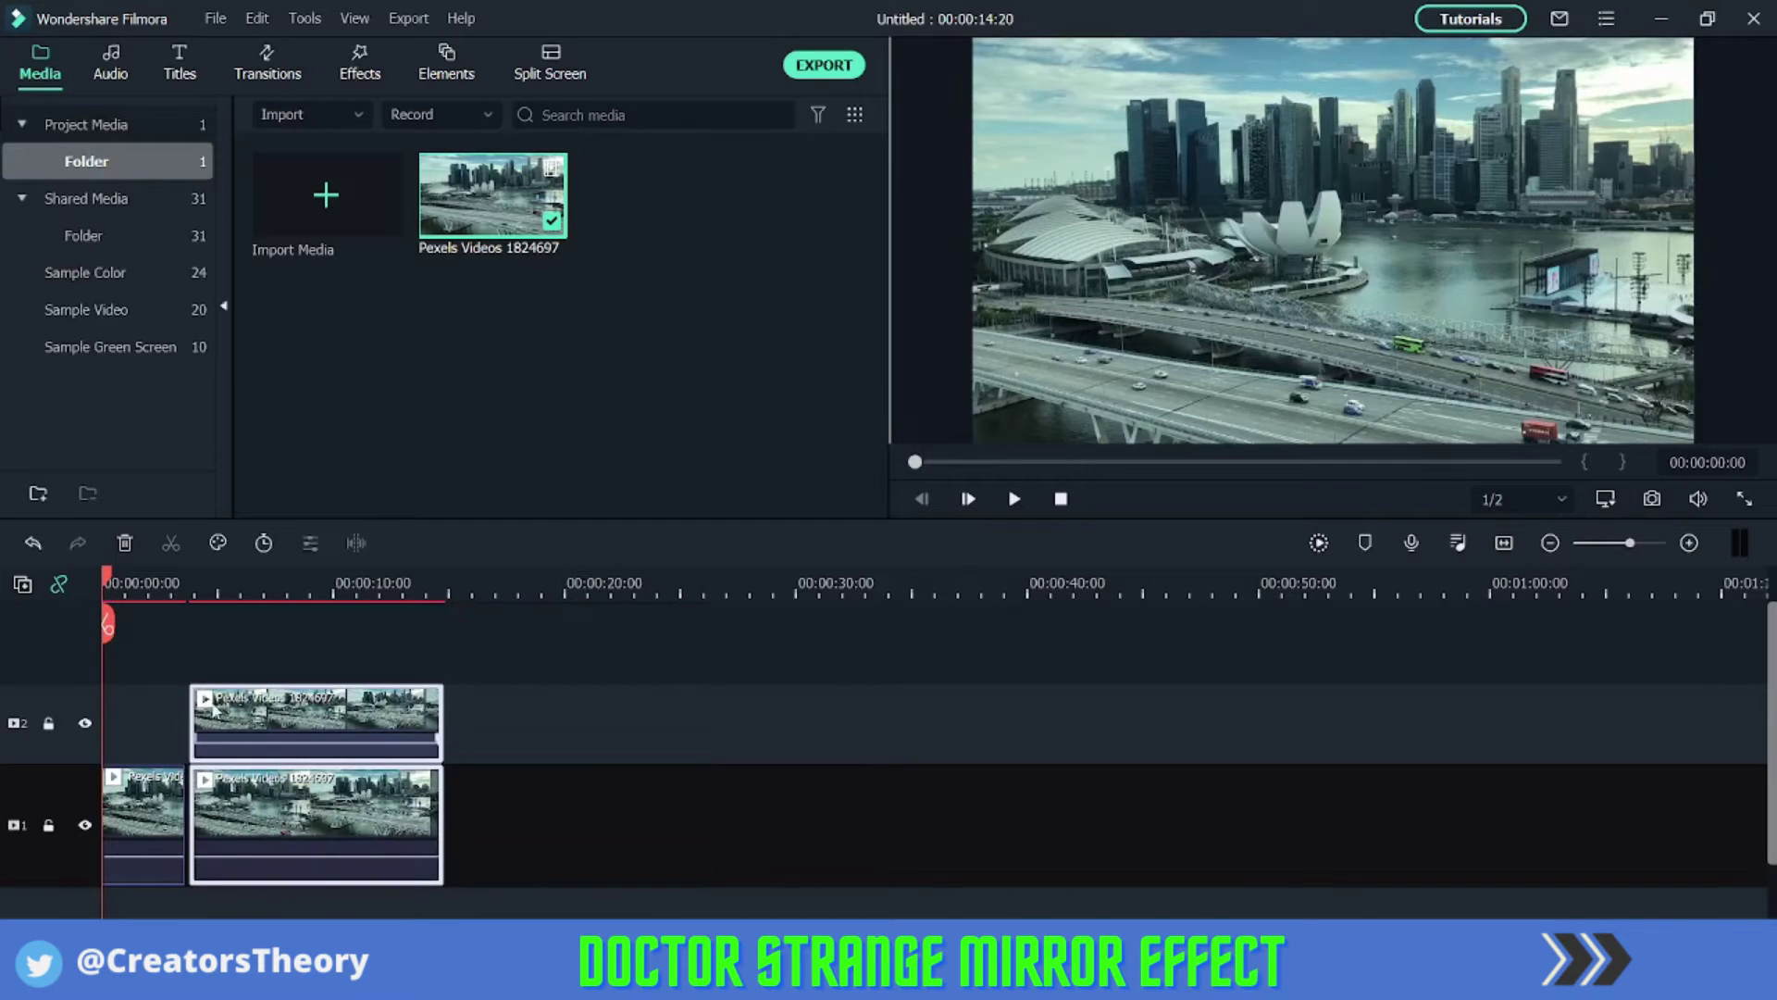
pyautogui.click(136, 814)
pyautogui.moveTo(184, 805); pyautogui.dragTo(190, 806)
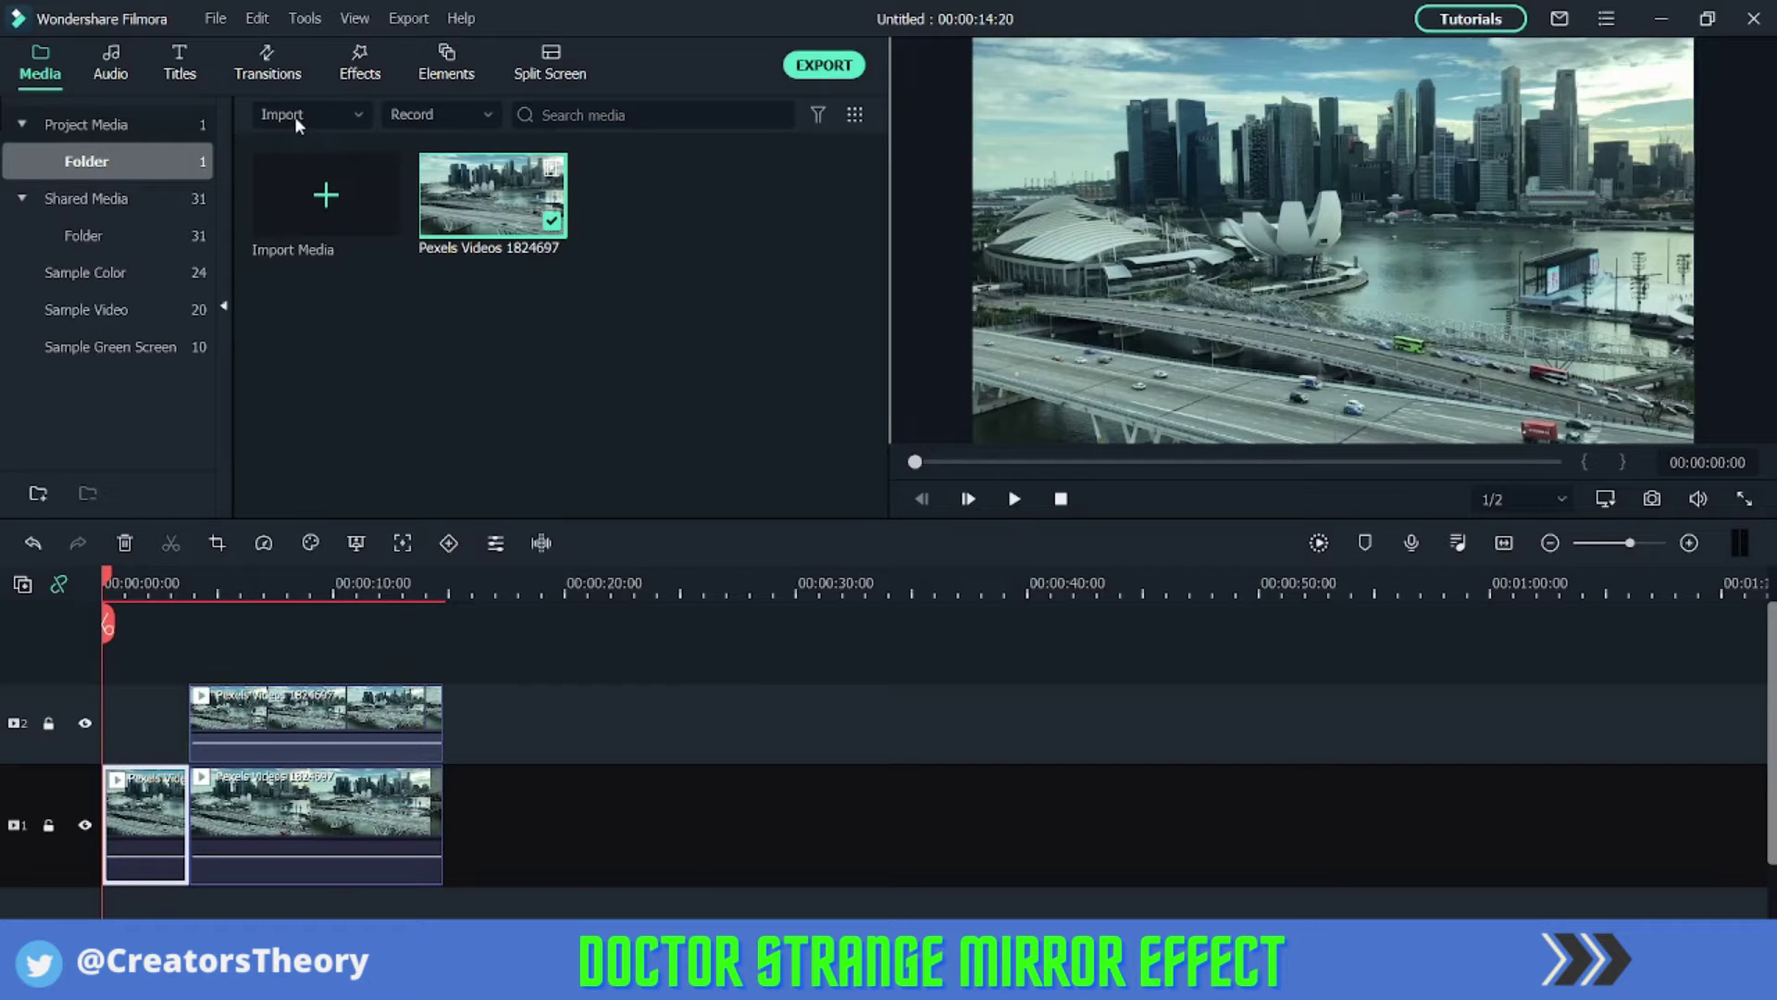
# Add the Up-Down 1 shake effect on track 3, trimmed to the mirrored section's start.
pyautogui.click(360, 57)
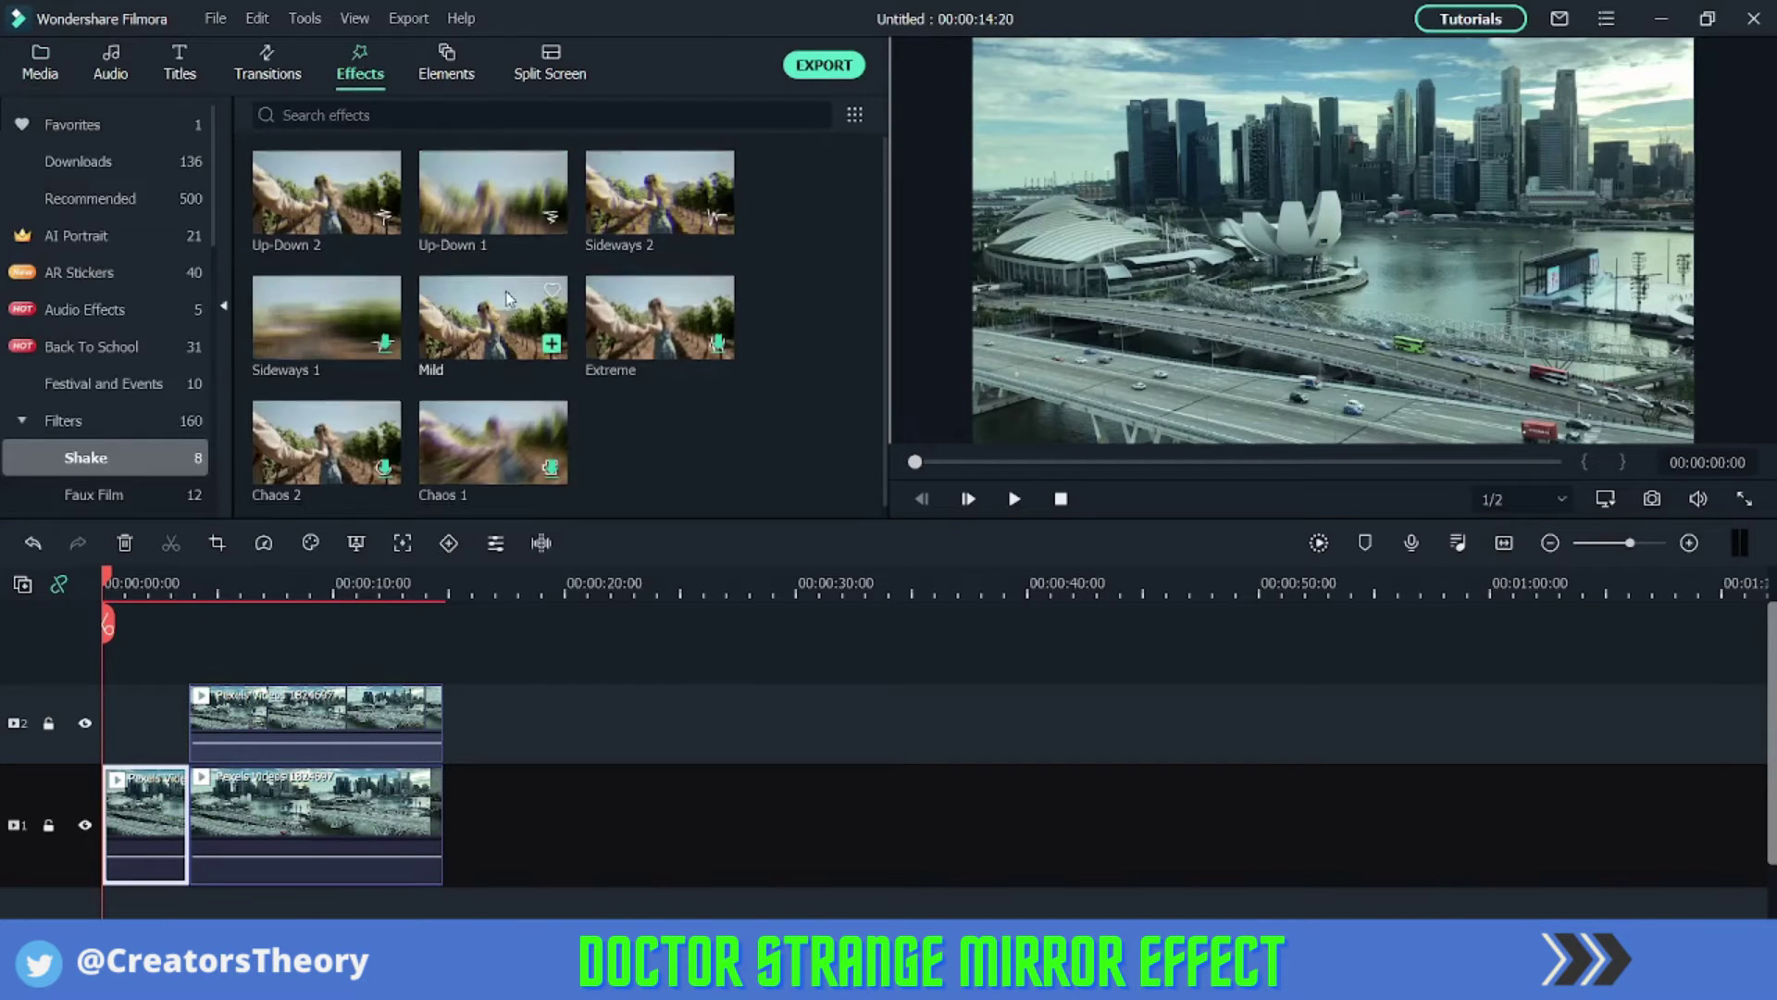
pyautogui.click(391, 109)
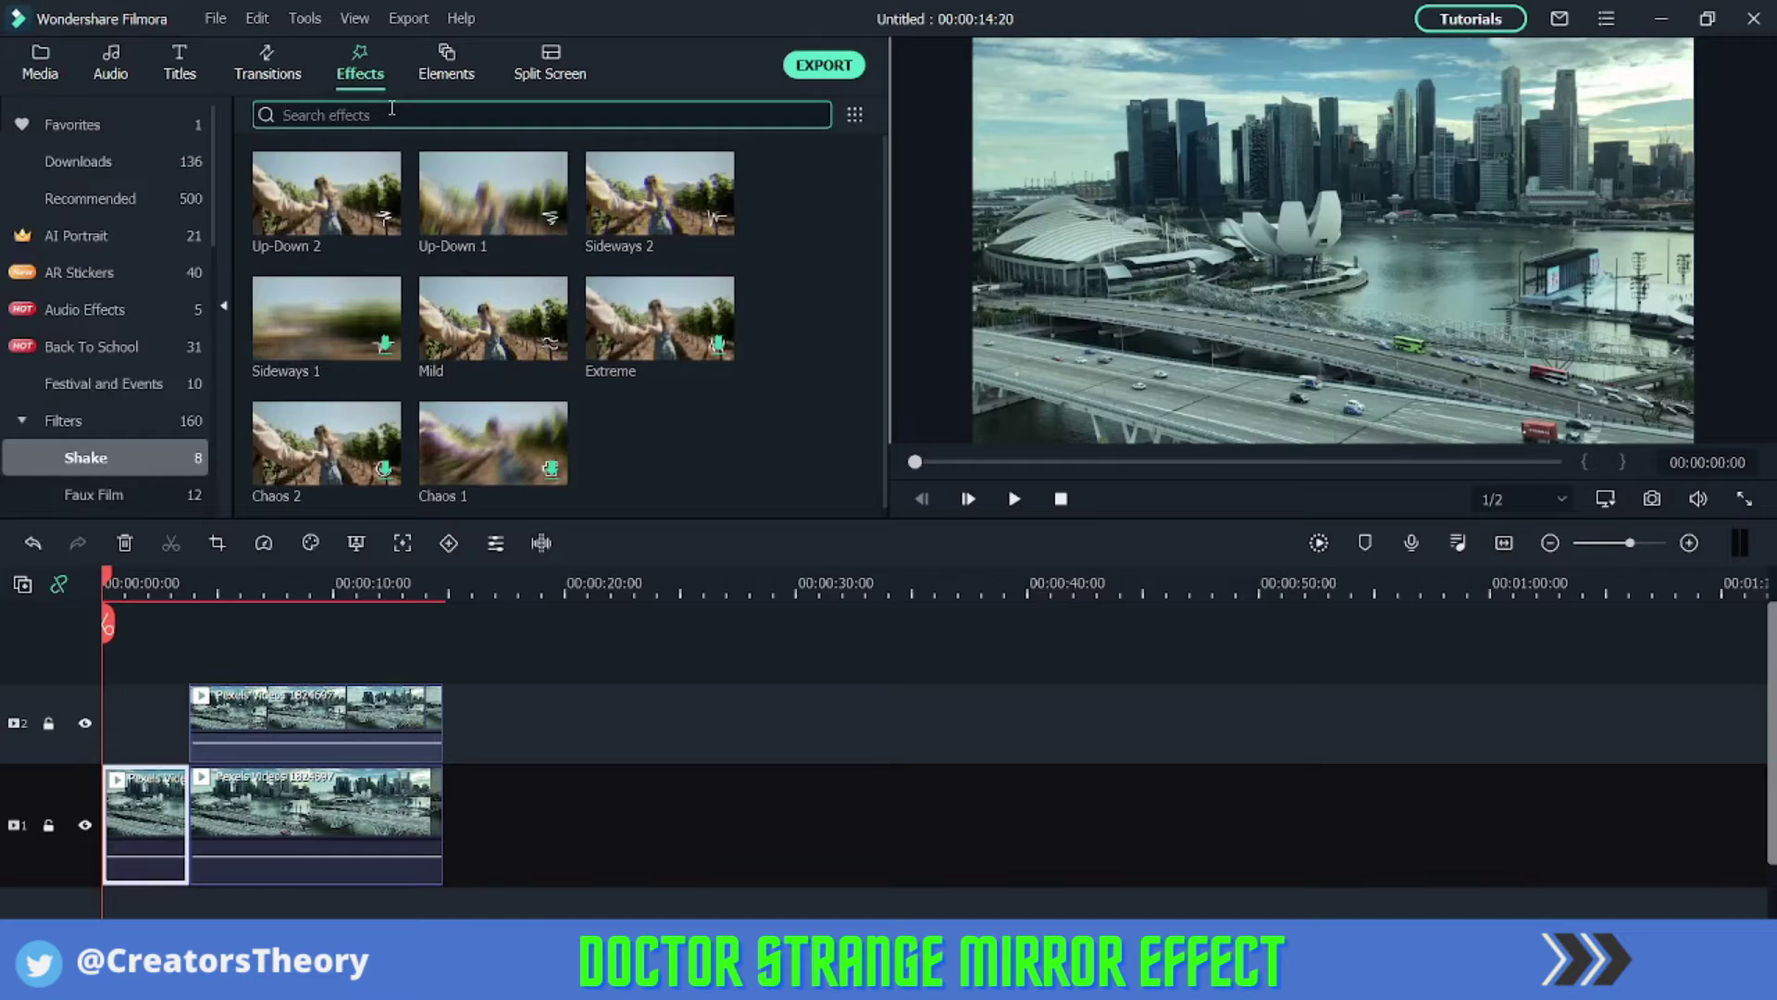
pyautogui.write('s')
pyautogui.write('hake')
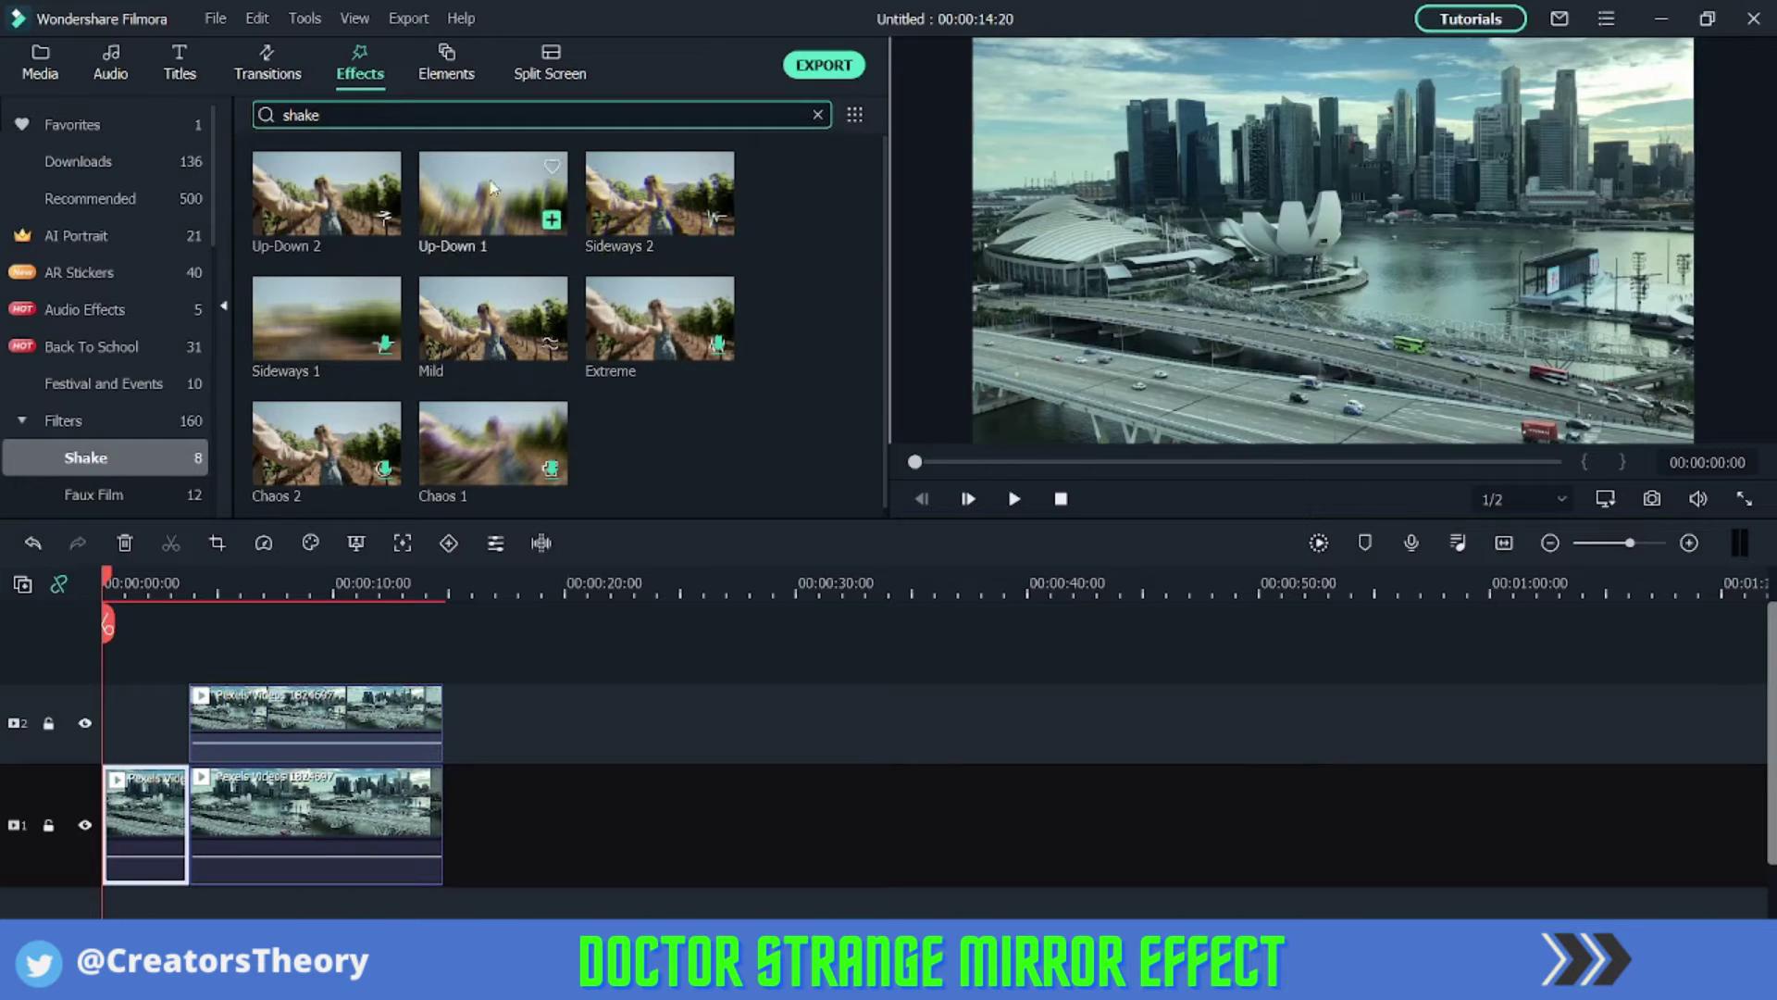
pyautogui.moveTo(492, 194)
pyautogui.mouseDown()
pyautogui.moveTo(193, 622)
pyautogui.moveTo(161, 625)
pyautogui.mouseUp()
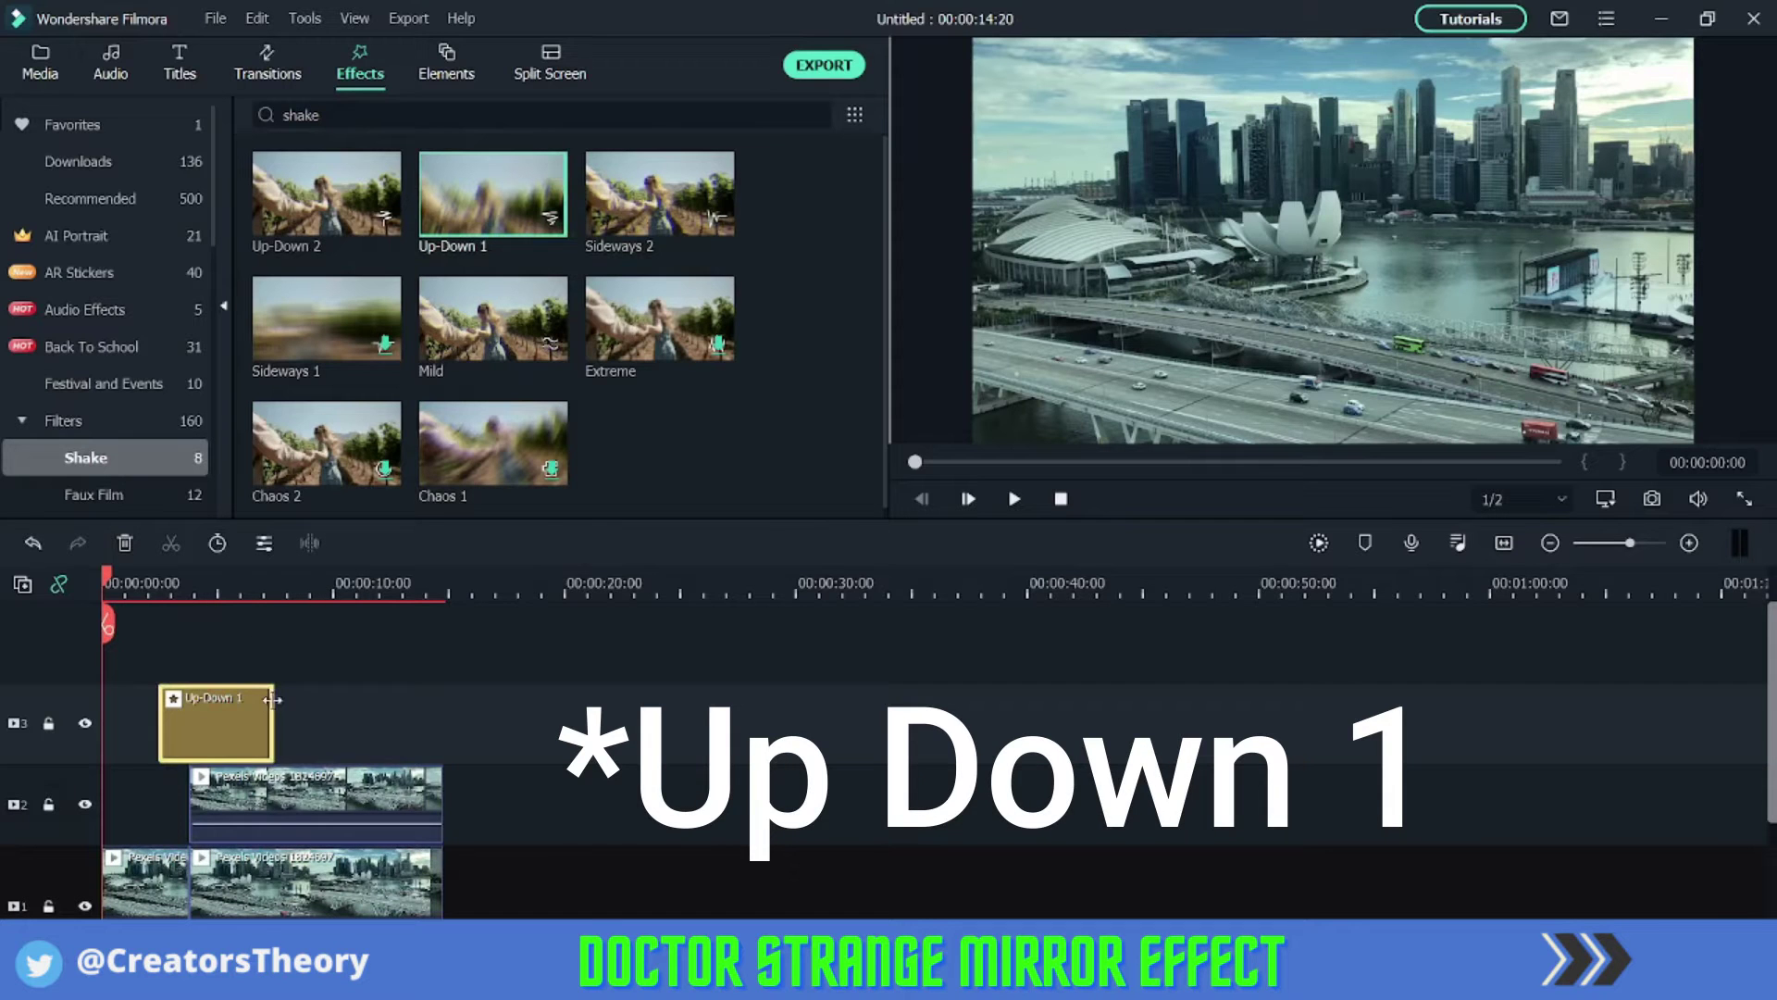
pyautogui.moveTo(271, 699); pyautogui.dragTo(217, 698)
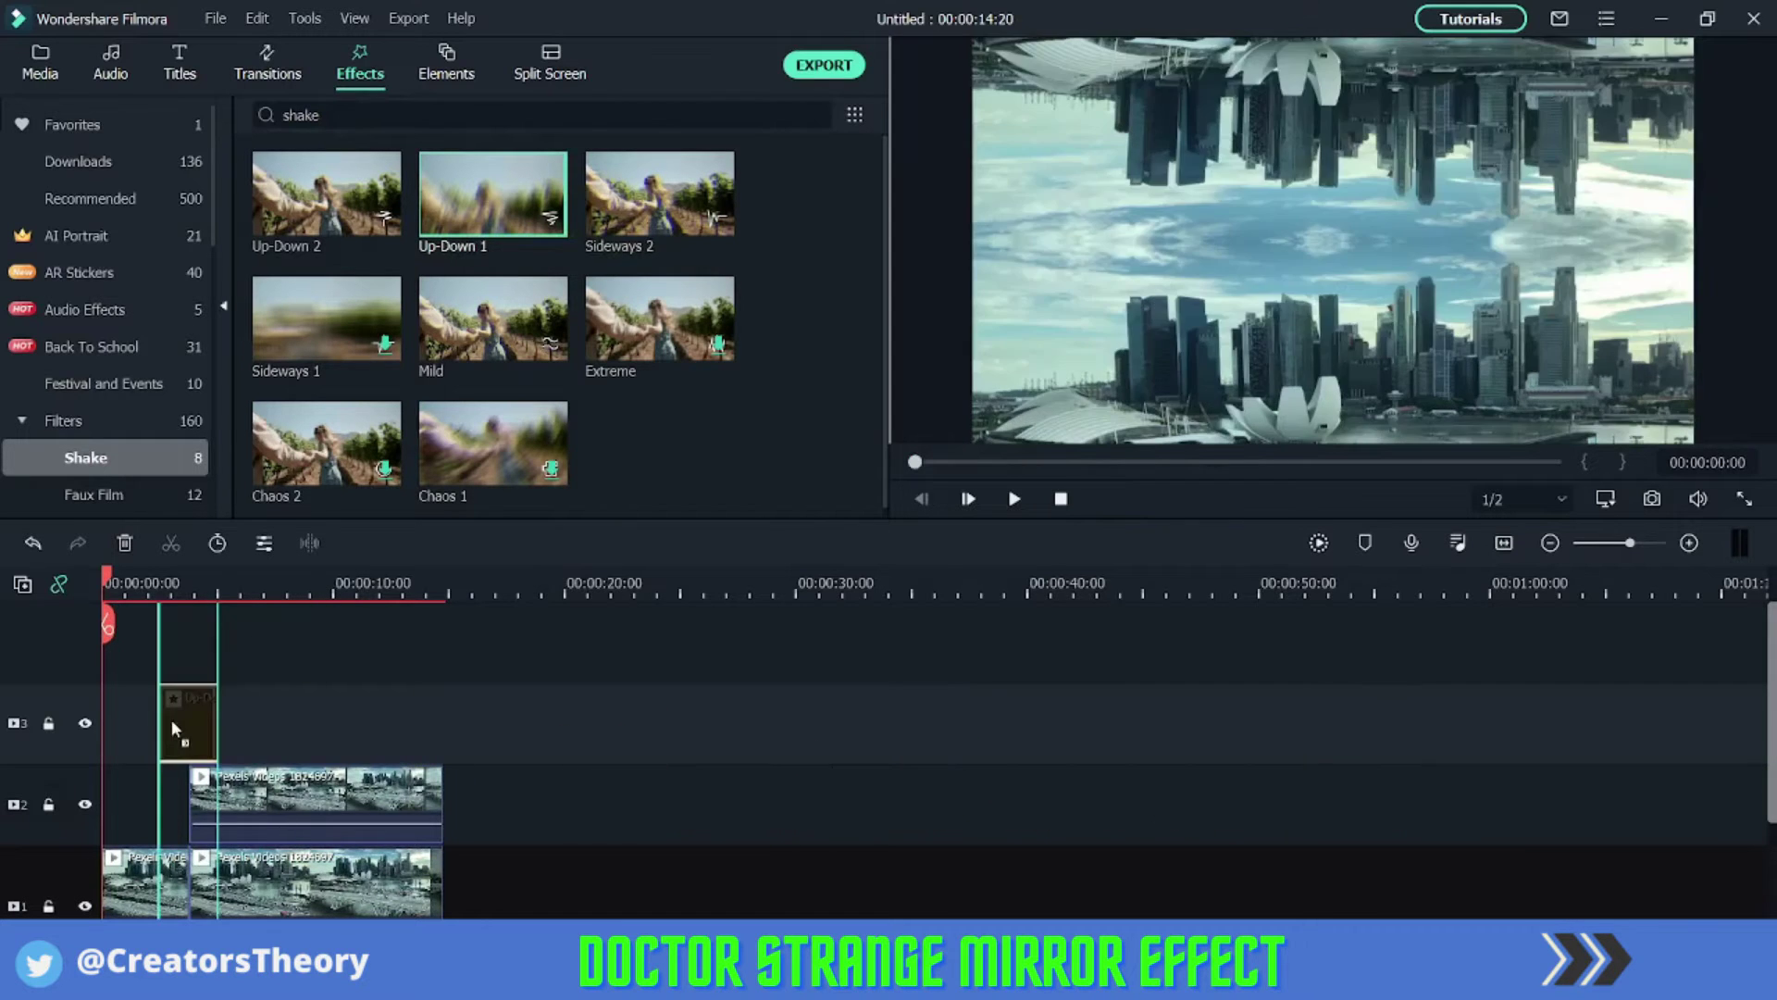
# Scrub through the shaking section to preview the Up-Down 1 effect.
pyautogui.click(170, 720)
pyautogui.moveTo(163, 588); pyautogui.dragTo(189, 608)
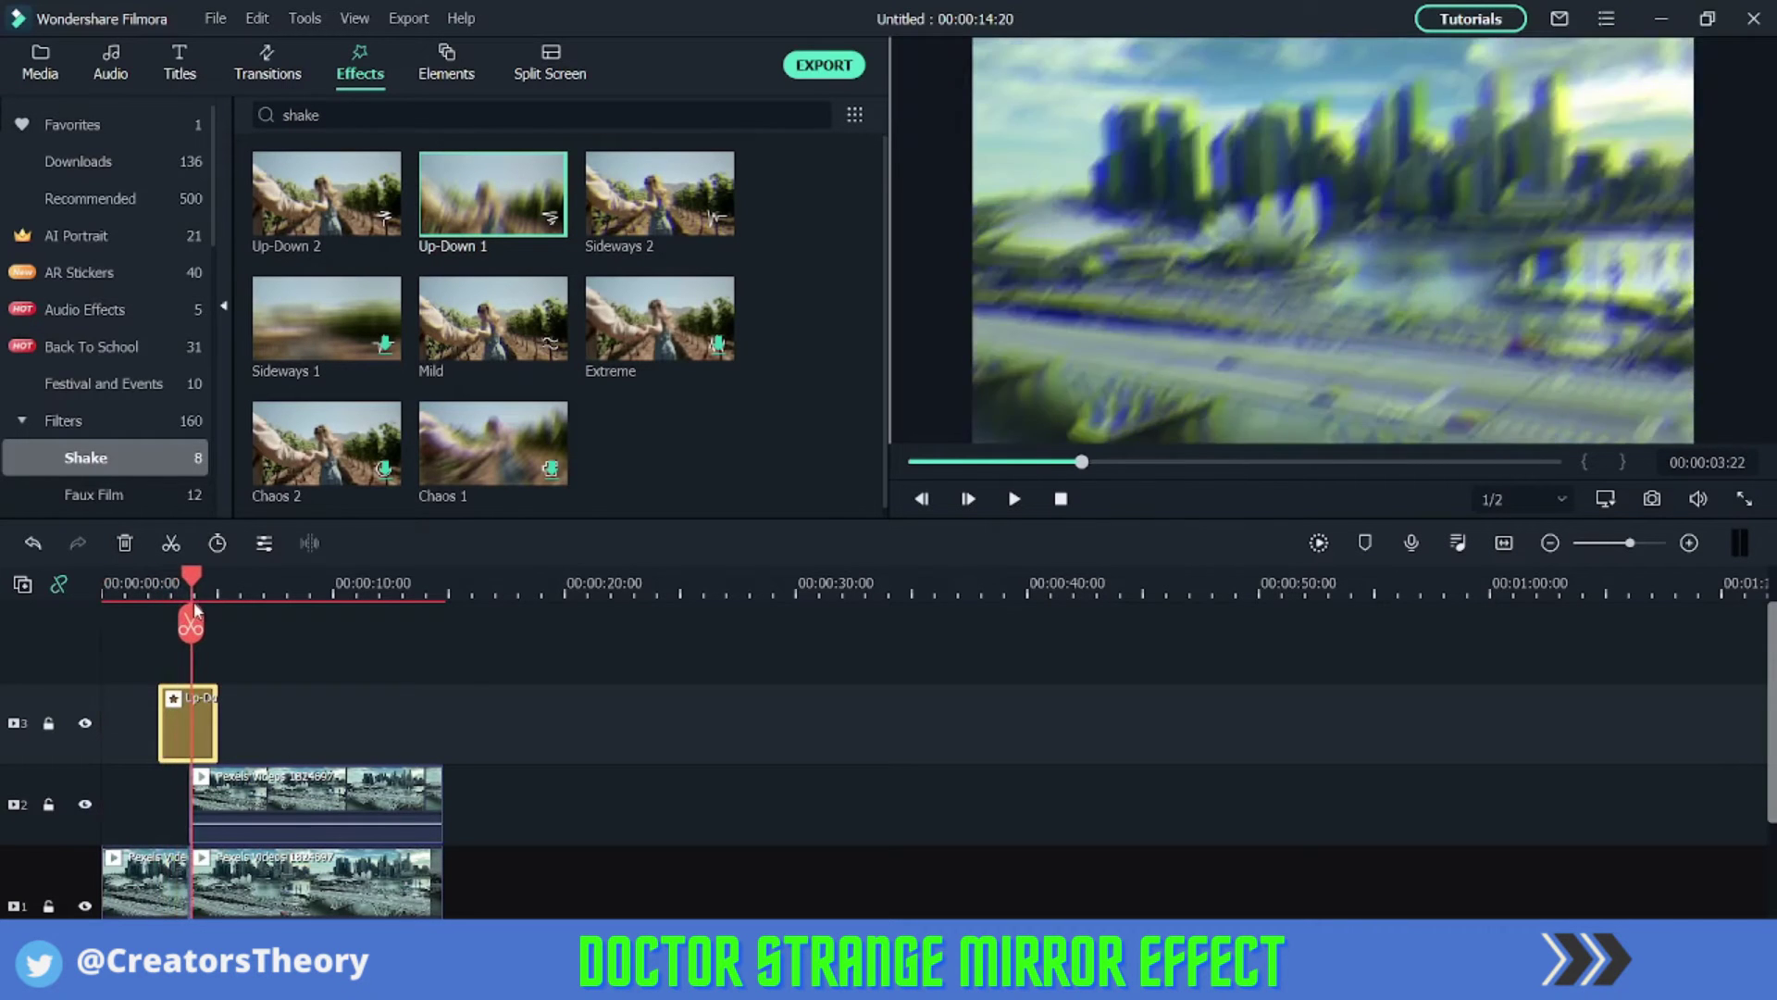
pyautogui.moveTo(189, 608); pyautogui.dragTo(206, 620)
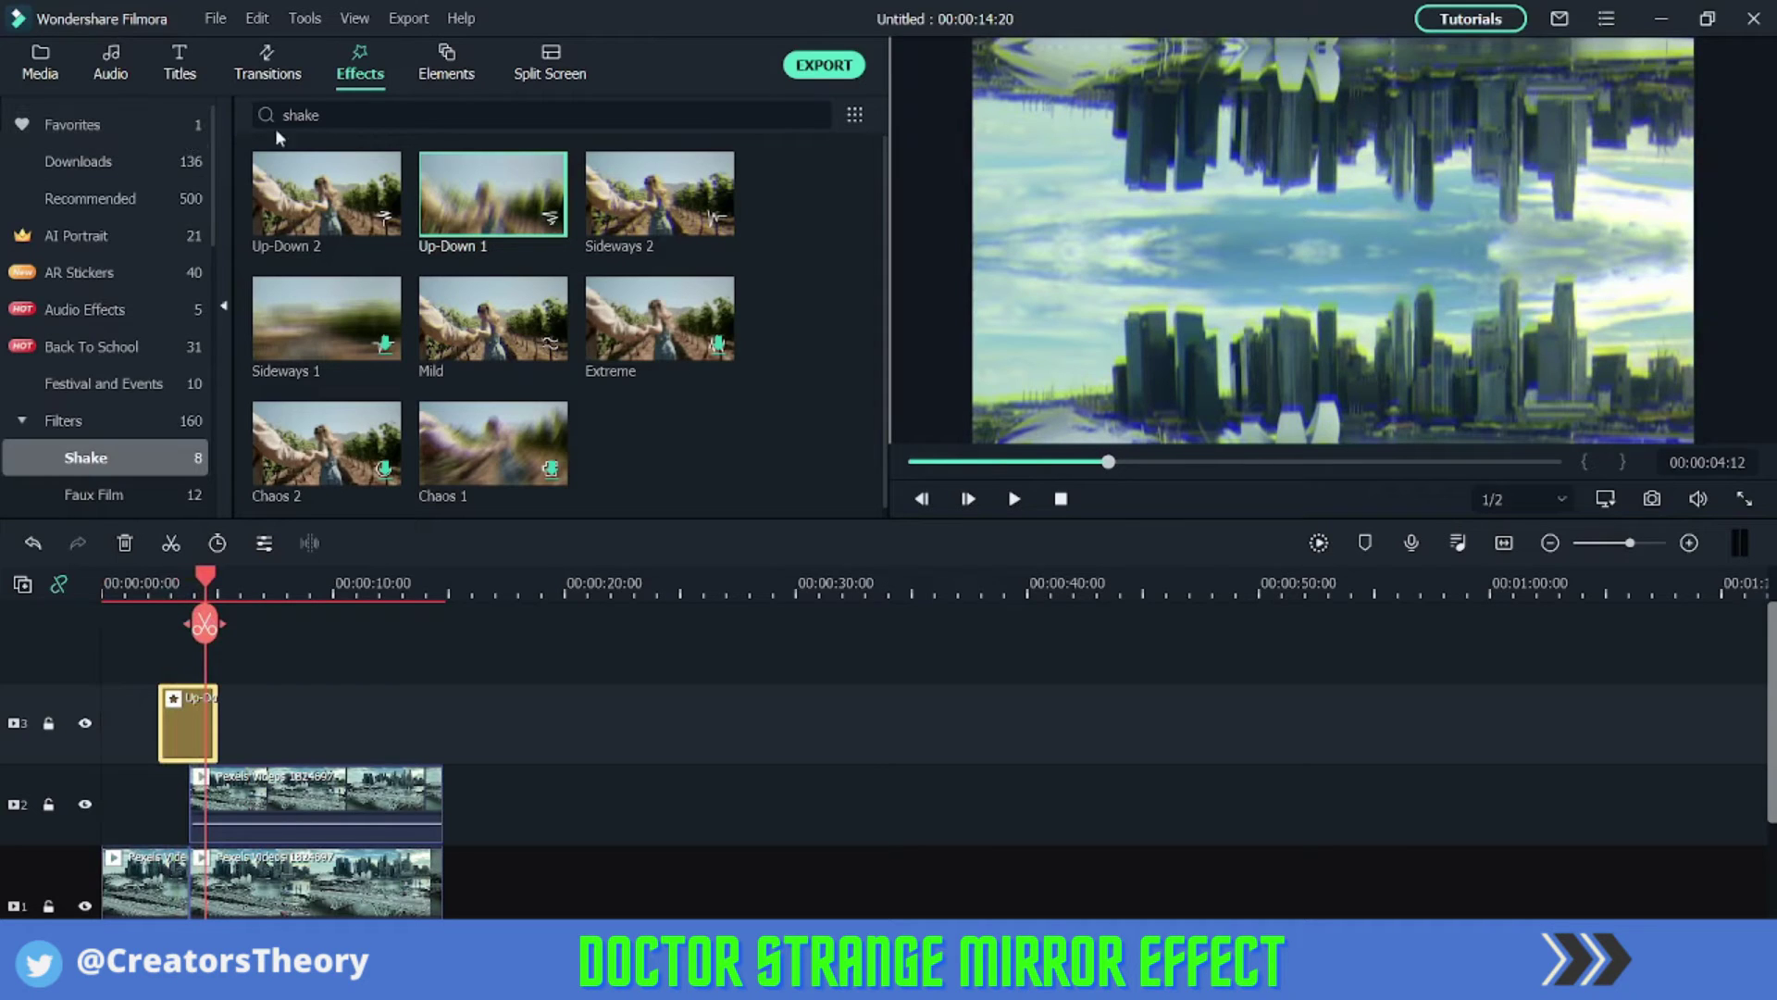
pyautogui.click(329, 116)
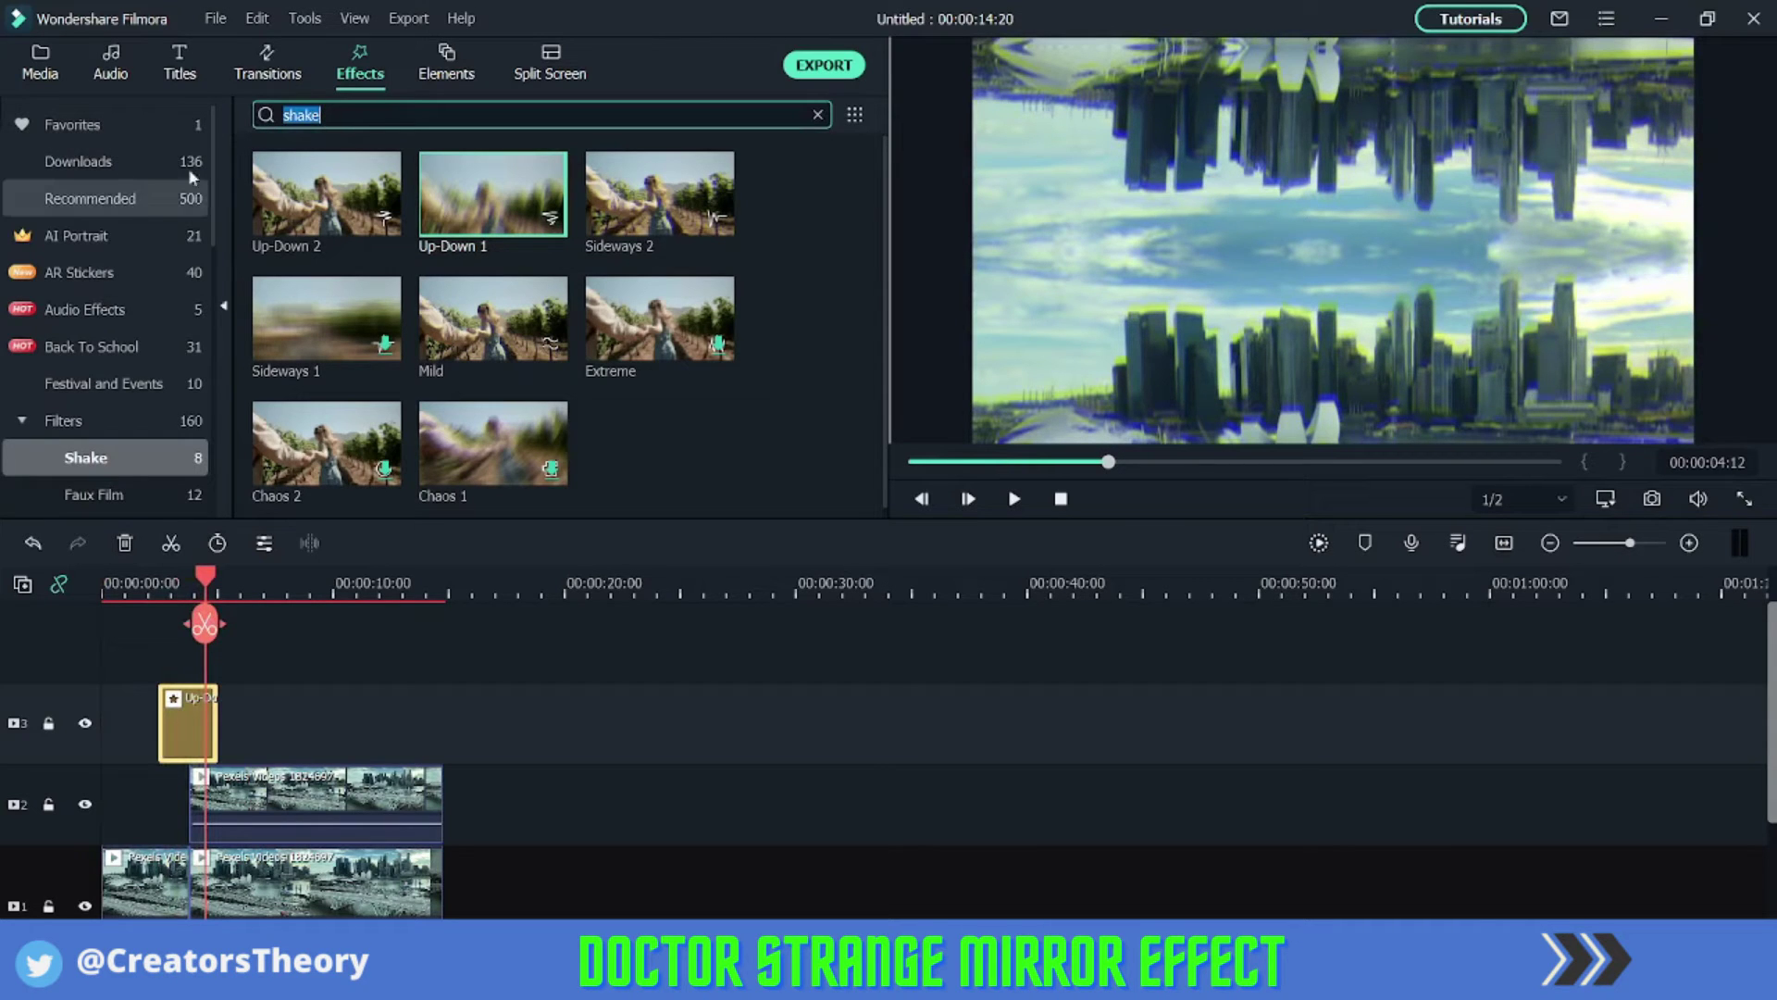
# Add Chromatic Aberration above Up-Down 1, trim it to match, and render a preview from the start.
pyautogui.click(131, 196)
pyautogui.moveTo(327, 195)
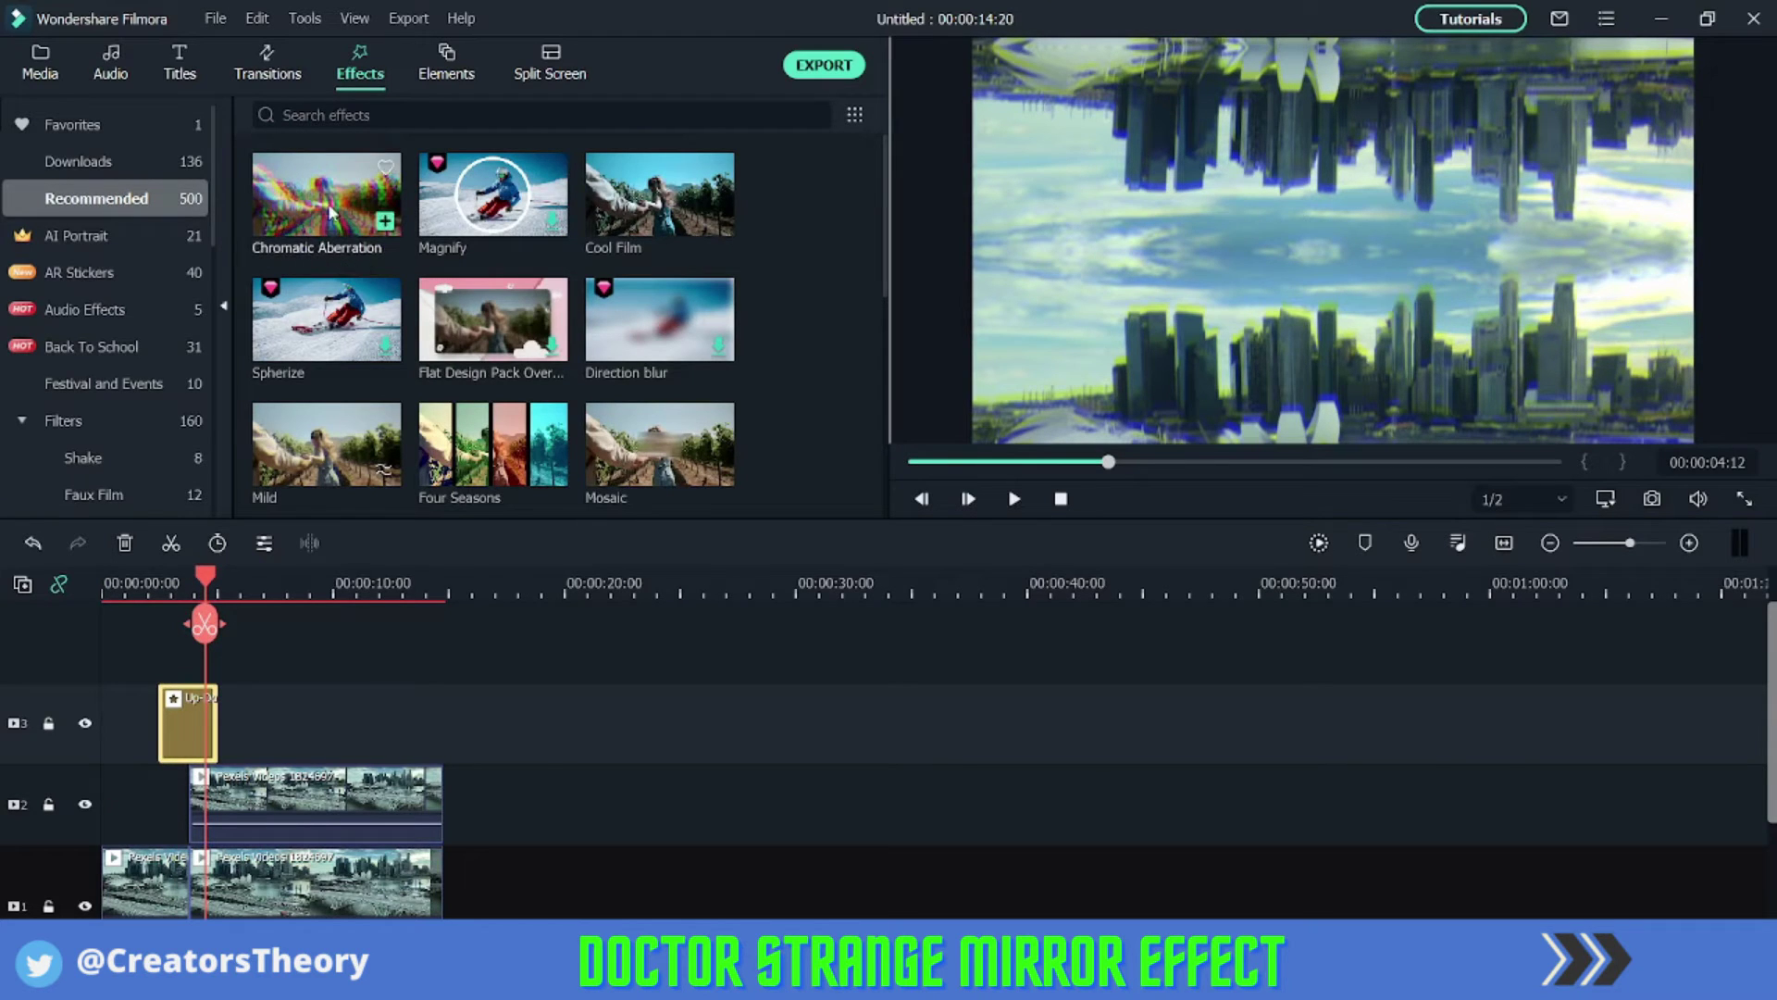
pyautogui.moveTo(336, 220); pyautogui.dragTo(173, 638)
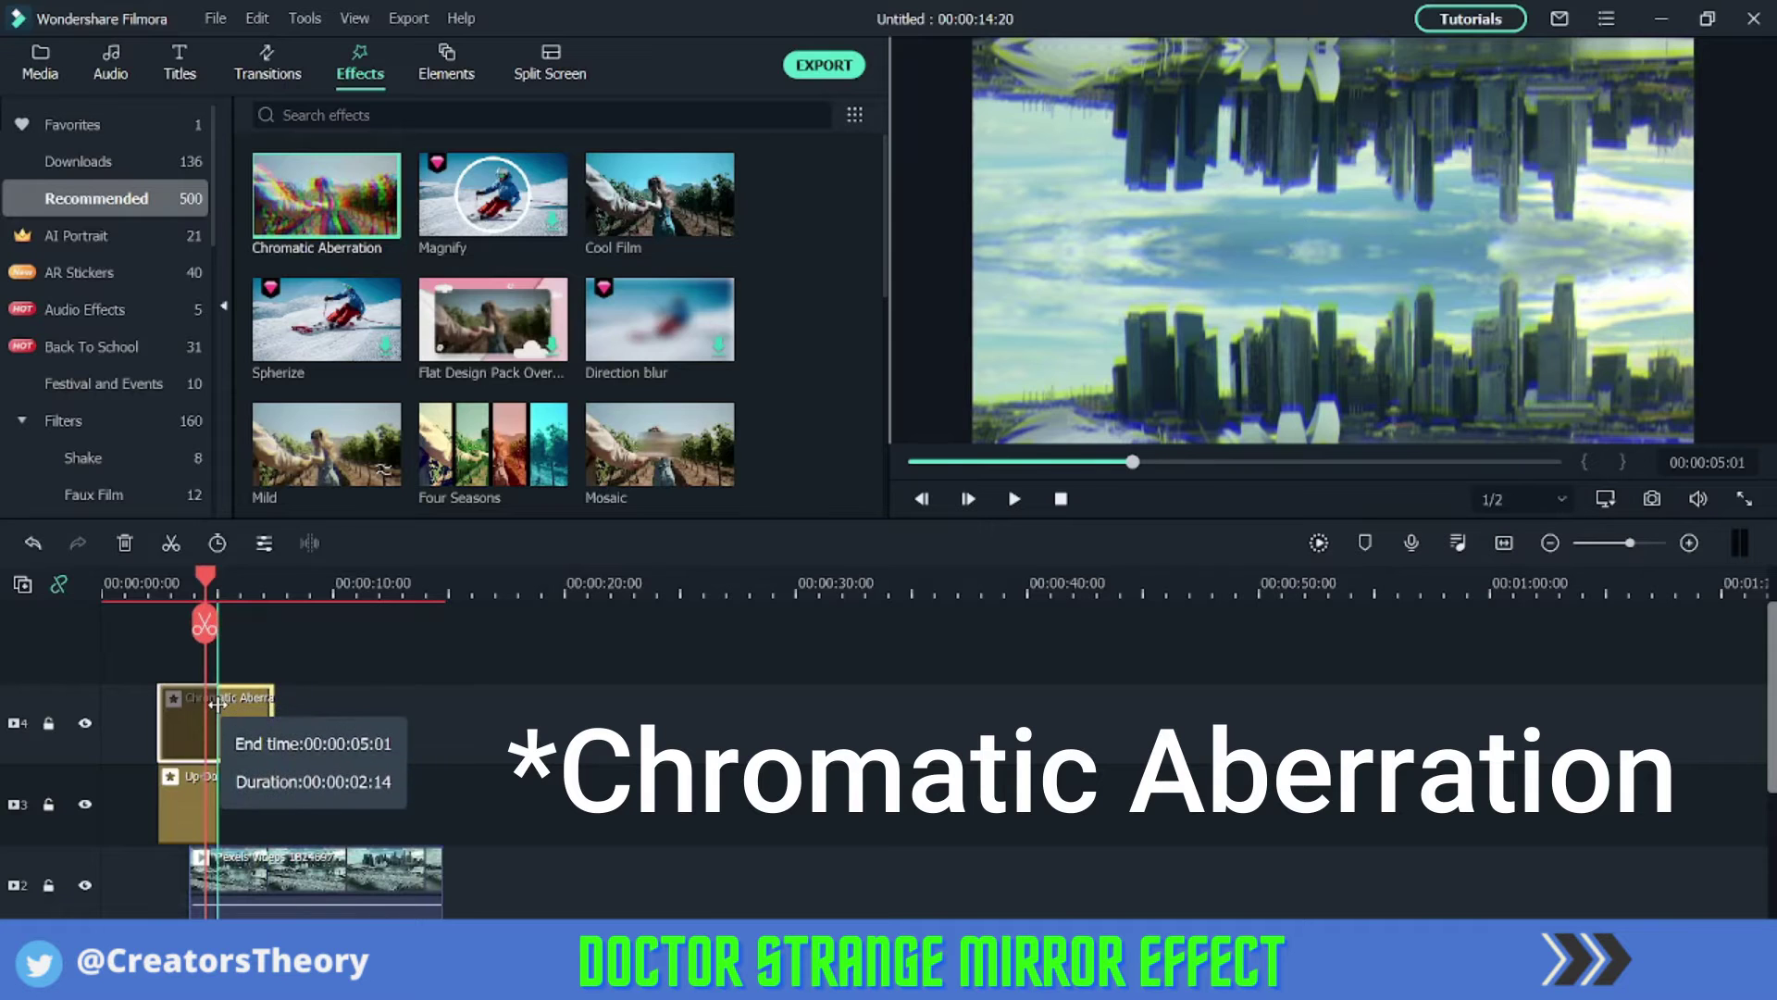
pyautogui.moveTo(275, 705); pyautogui.dragTo(219, 705)
pyautogui.click(115, 585)
pyautogui.moveTo(114, 584); pyautogui.dragTo(56, 567)
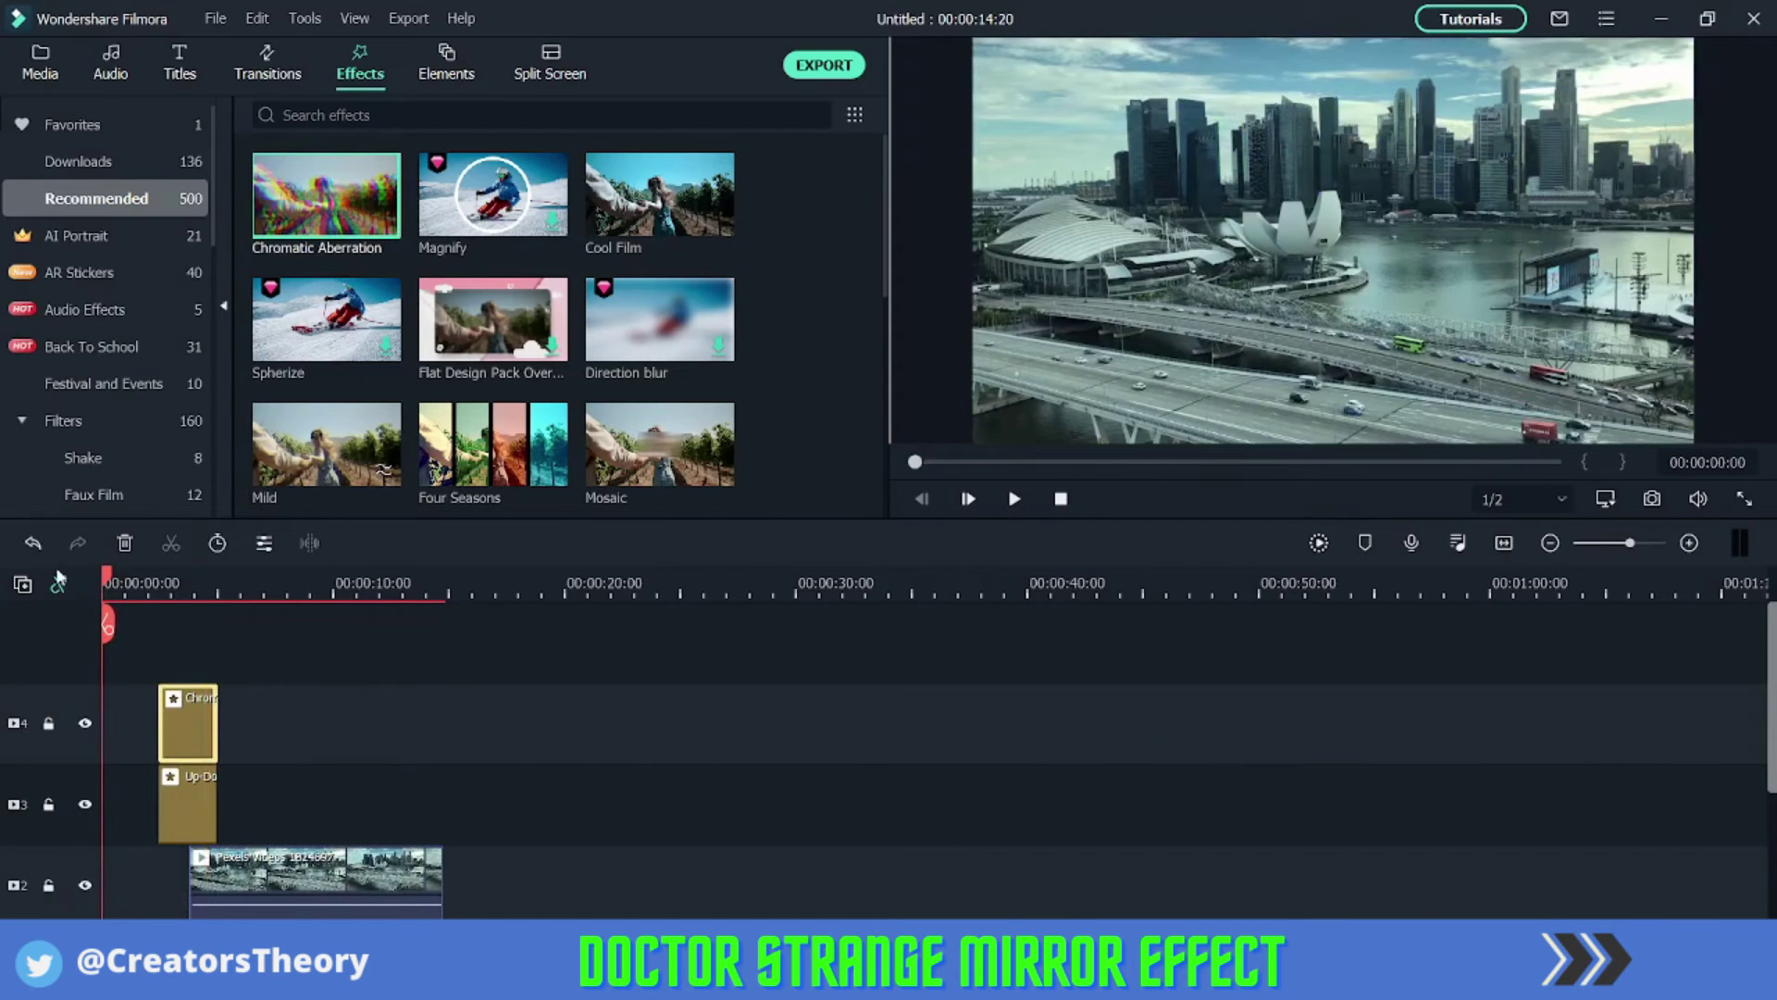
pyautogui.scroll(-3, 316, 641)
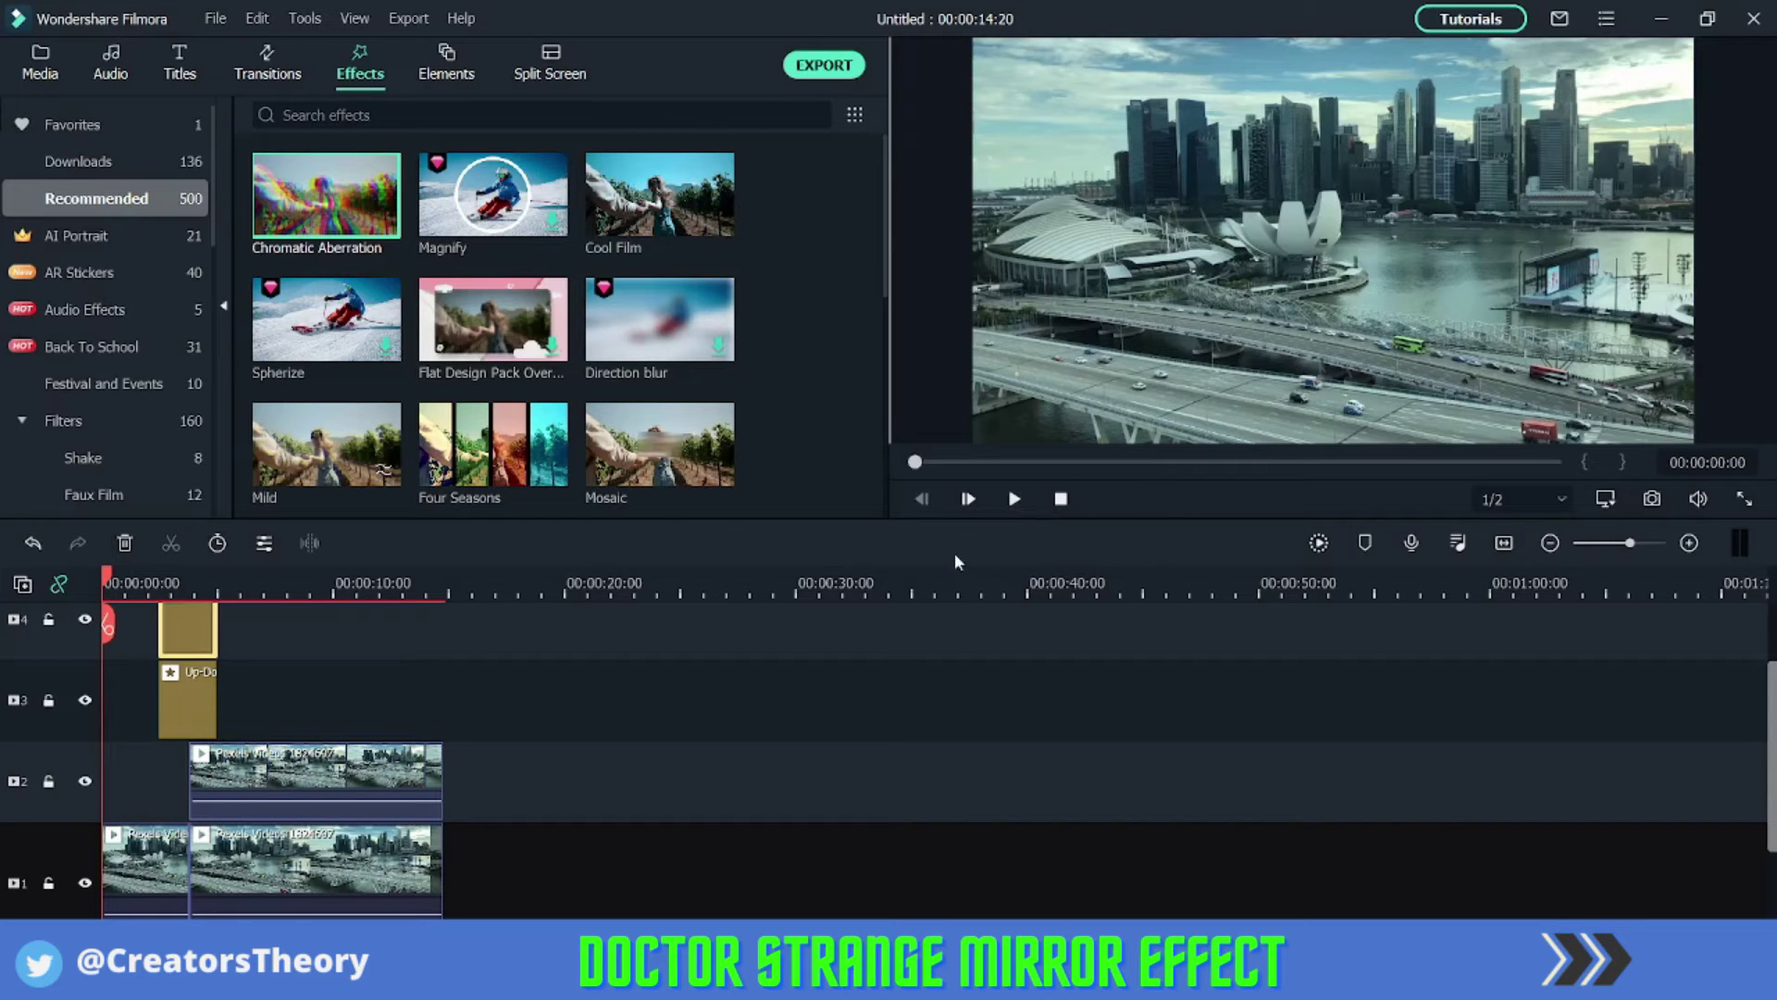
pyautogui.click(1319, 542)
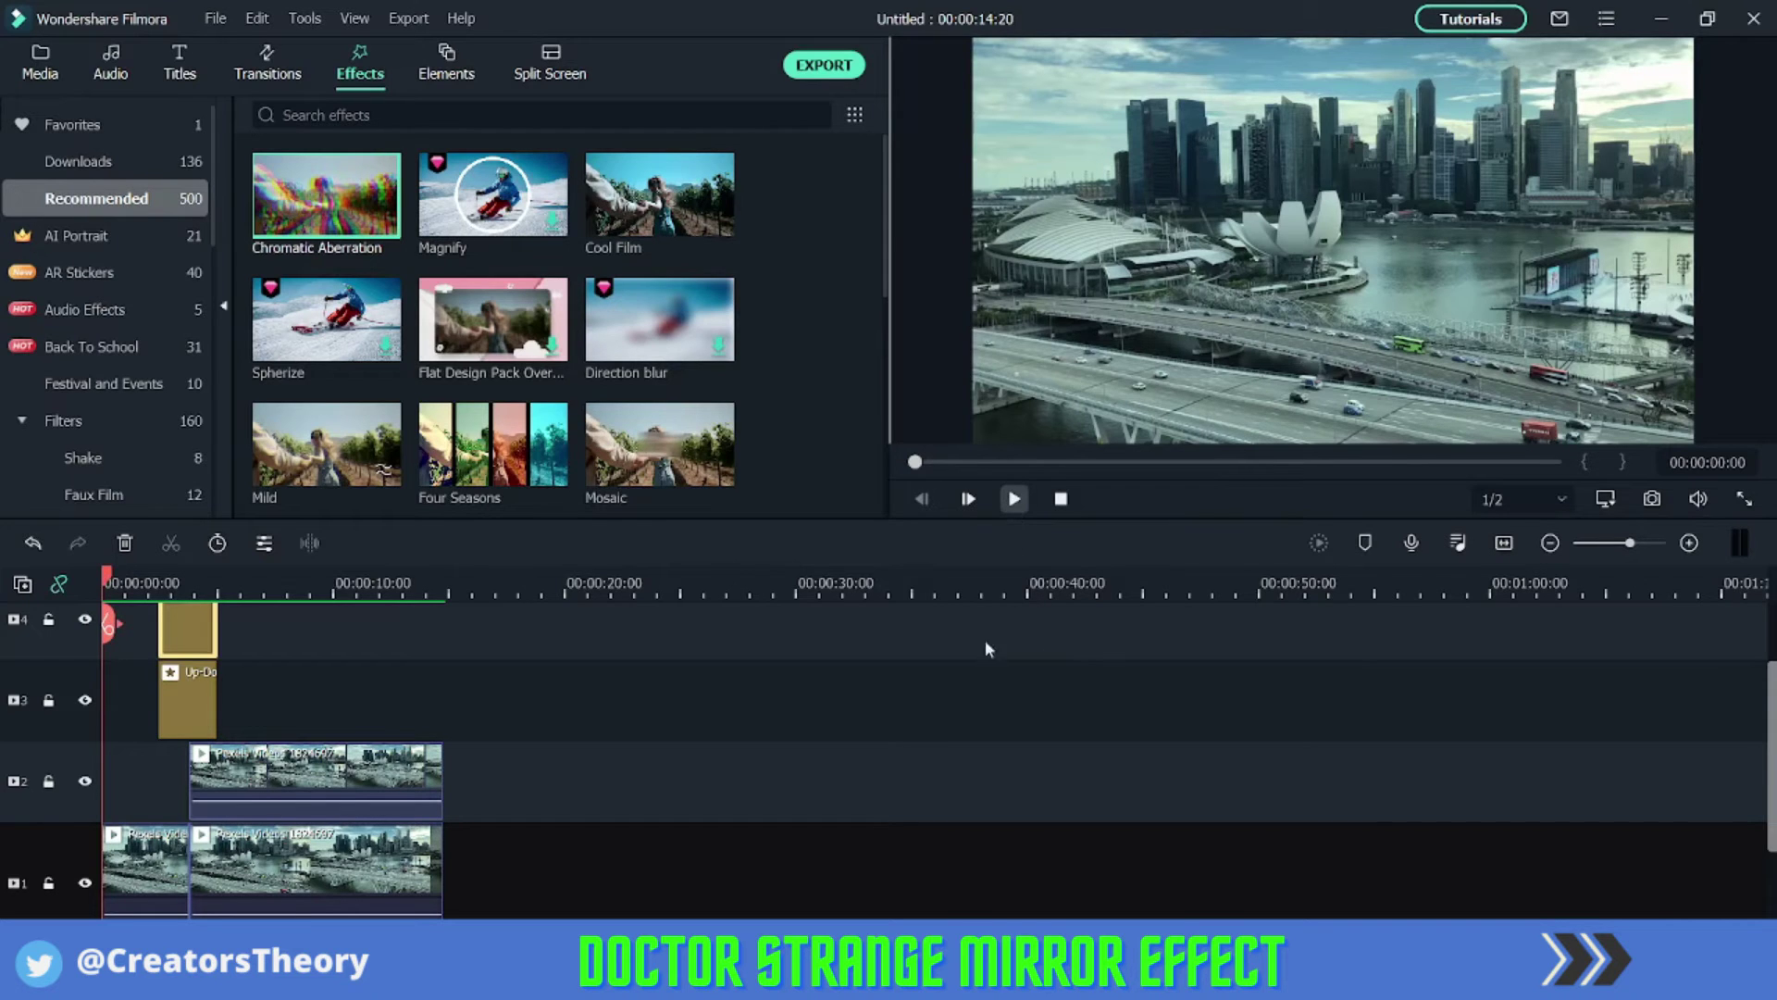
pyautogui.press('space')
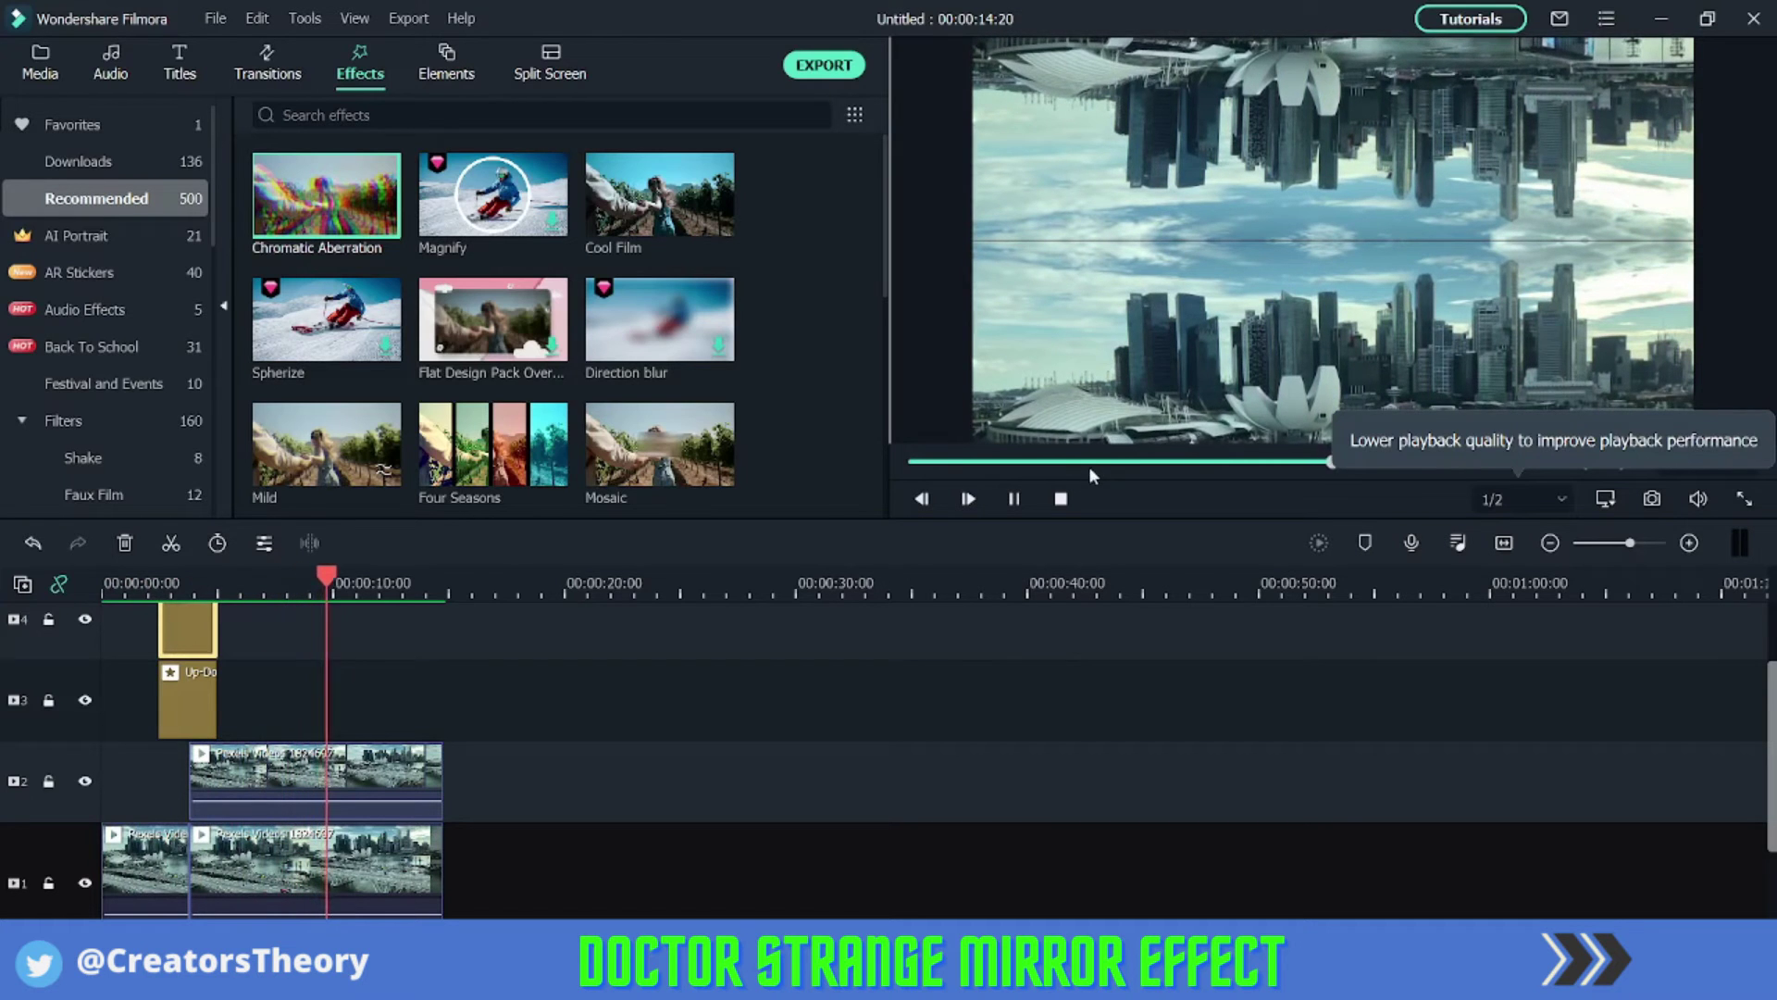
pyautogui.click(1015, 499)
pyautogui.click(1197, 291)
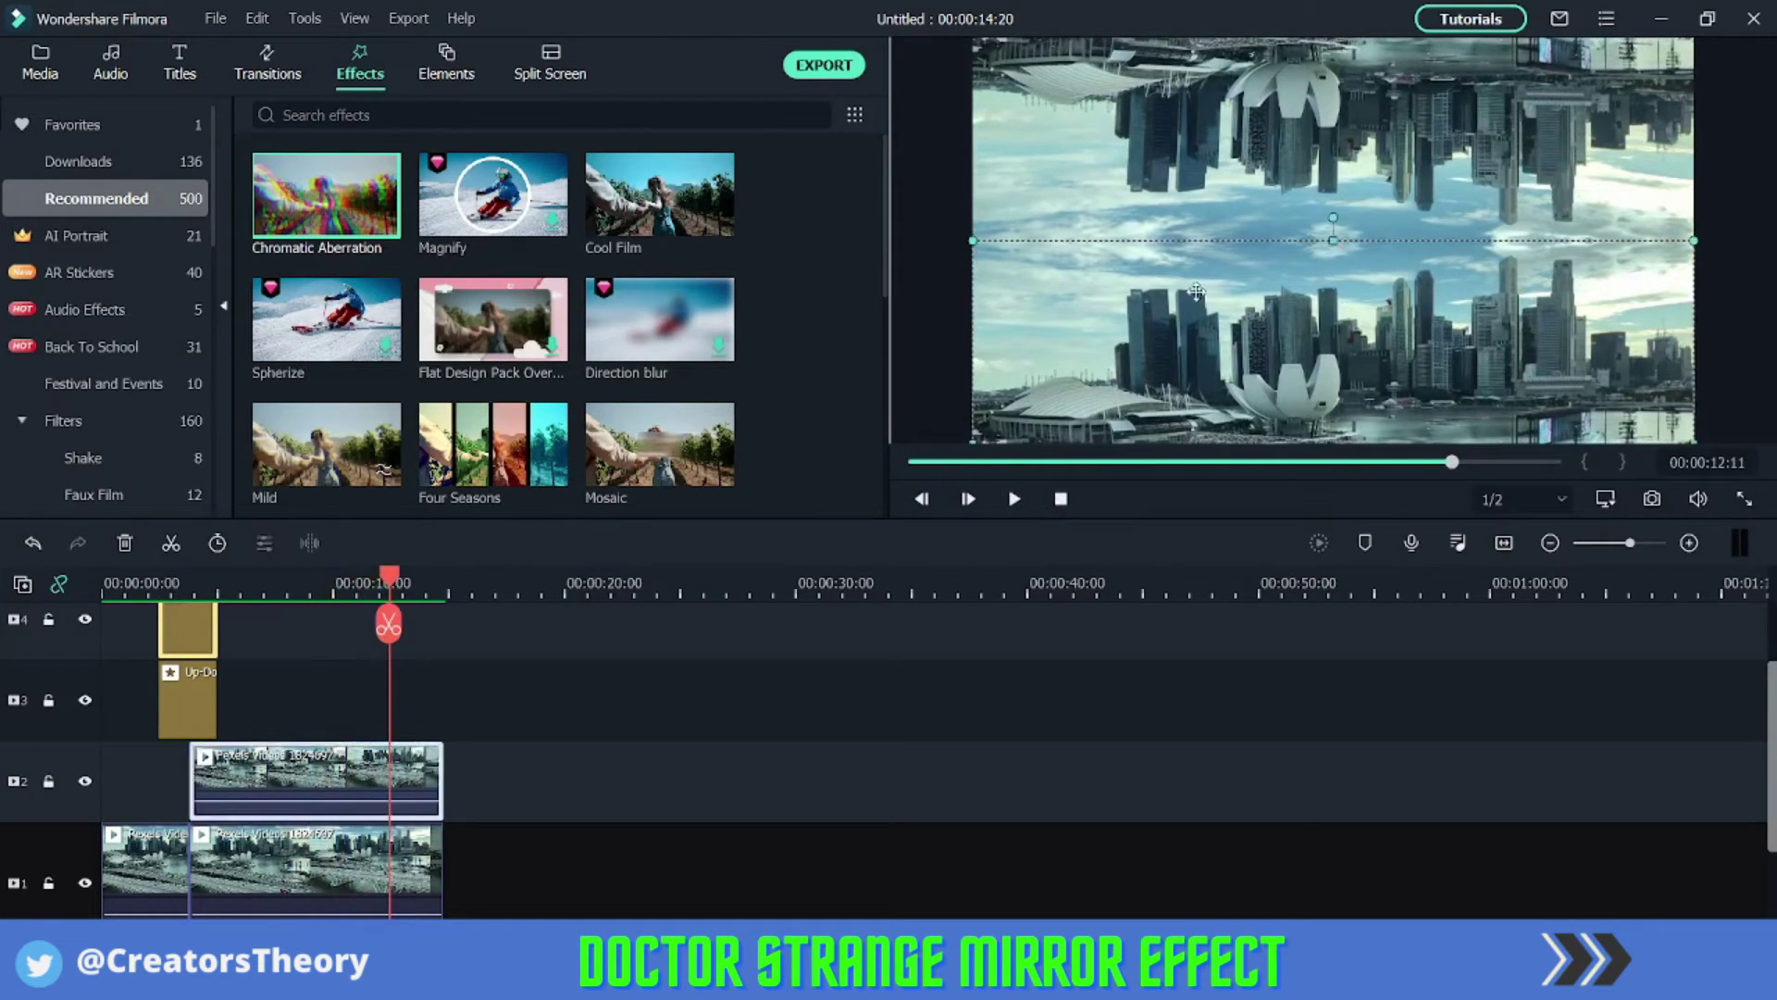
pyautogui.click(1173, 217)
pyautogui.click(1190, 193)
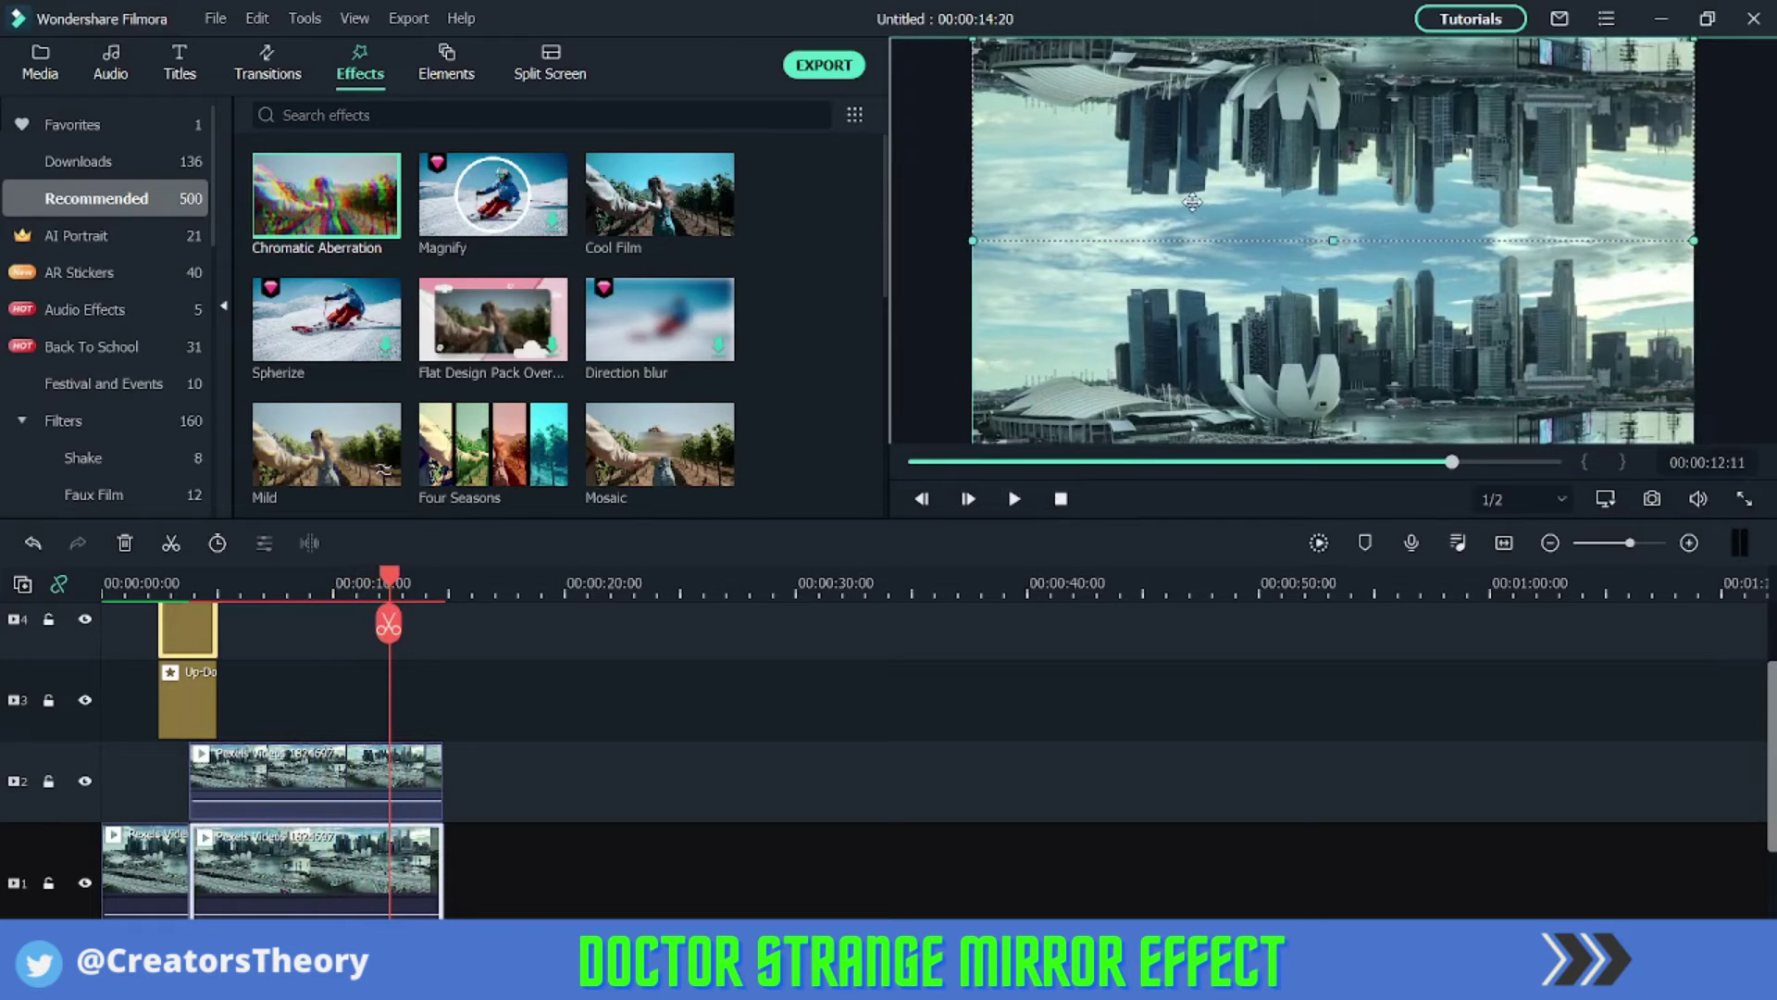
pyautogui.moveTo(1191, 201); pyautogui.dragTo(1196, 212)
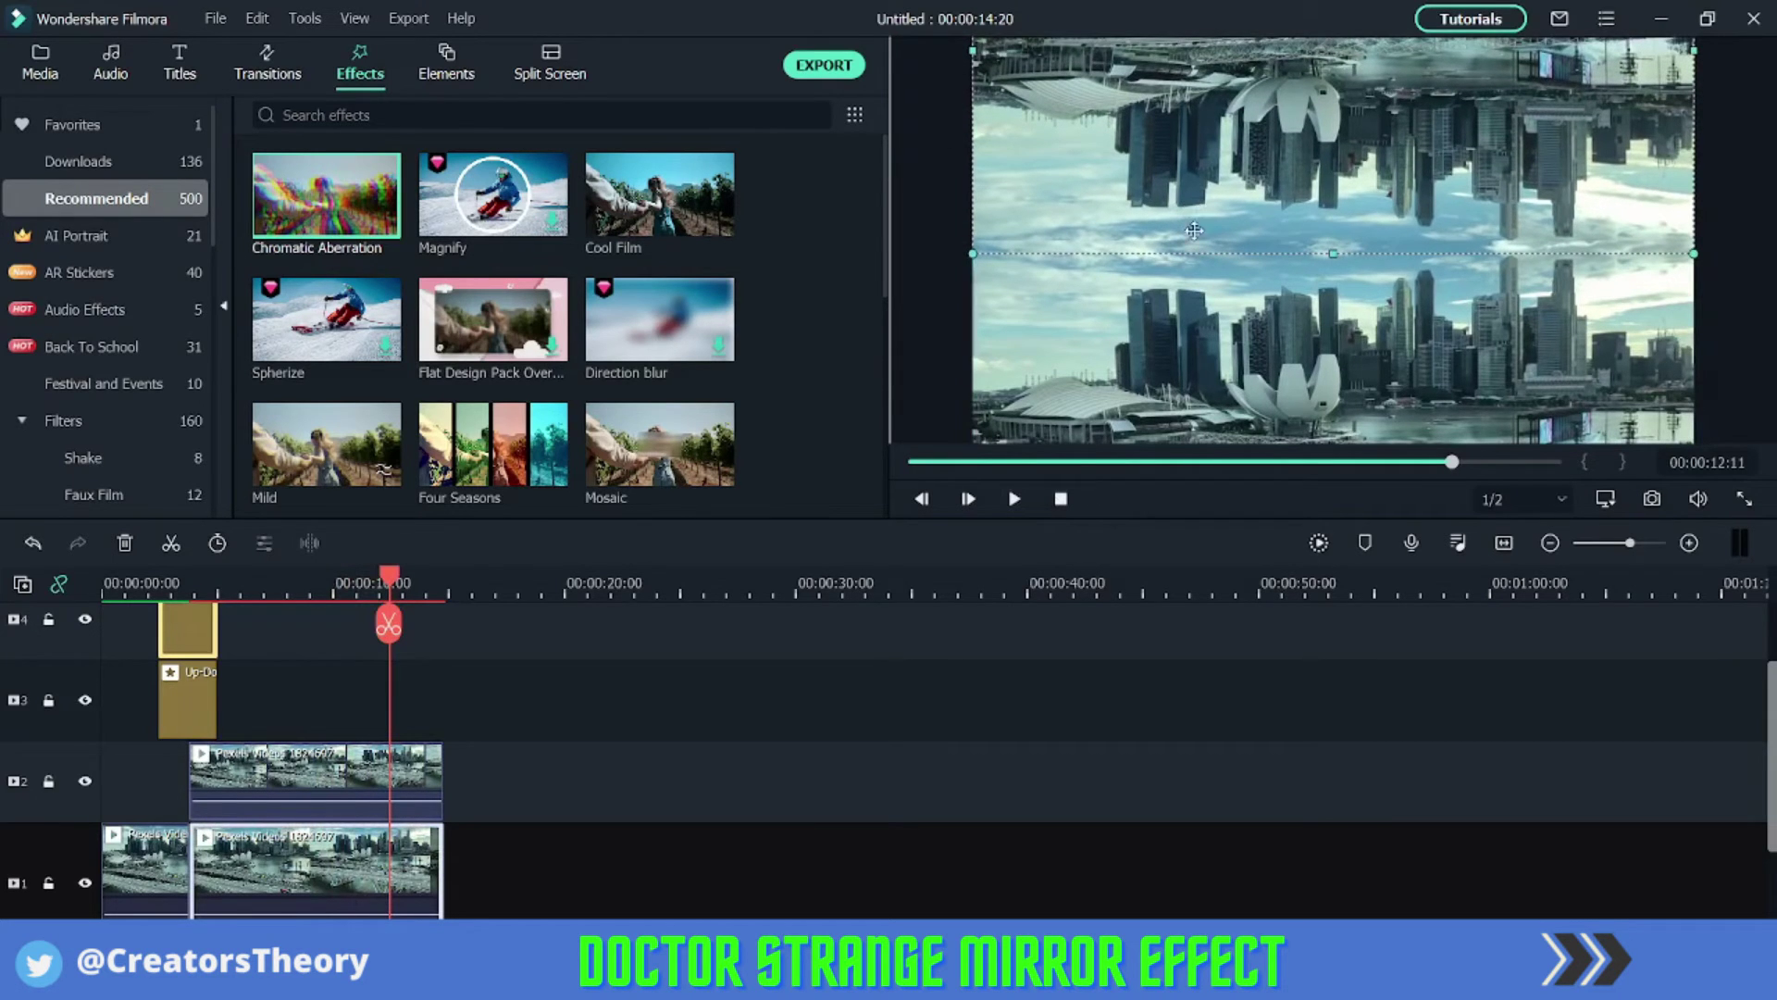
pyautogui.click(897, 852)
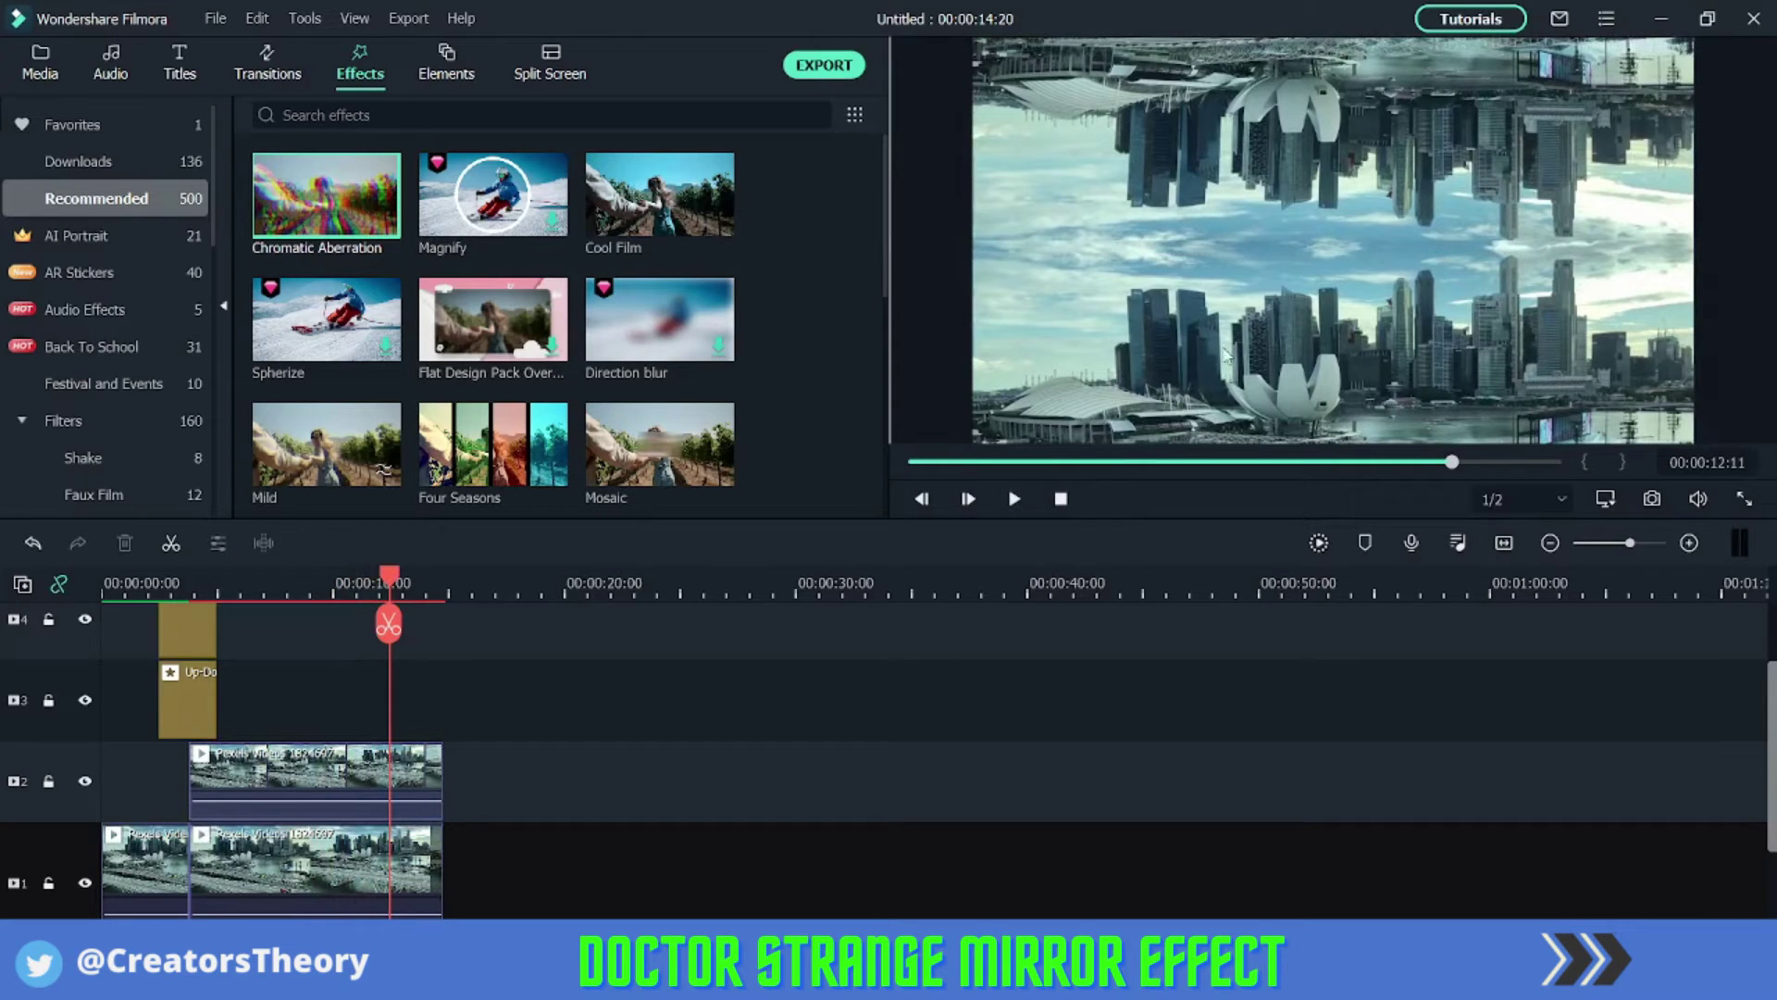
pyautogui.click(1224, 229)
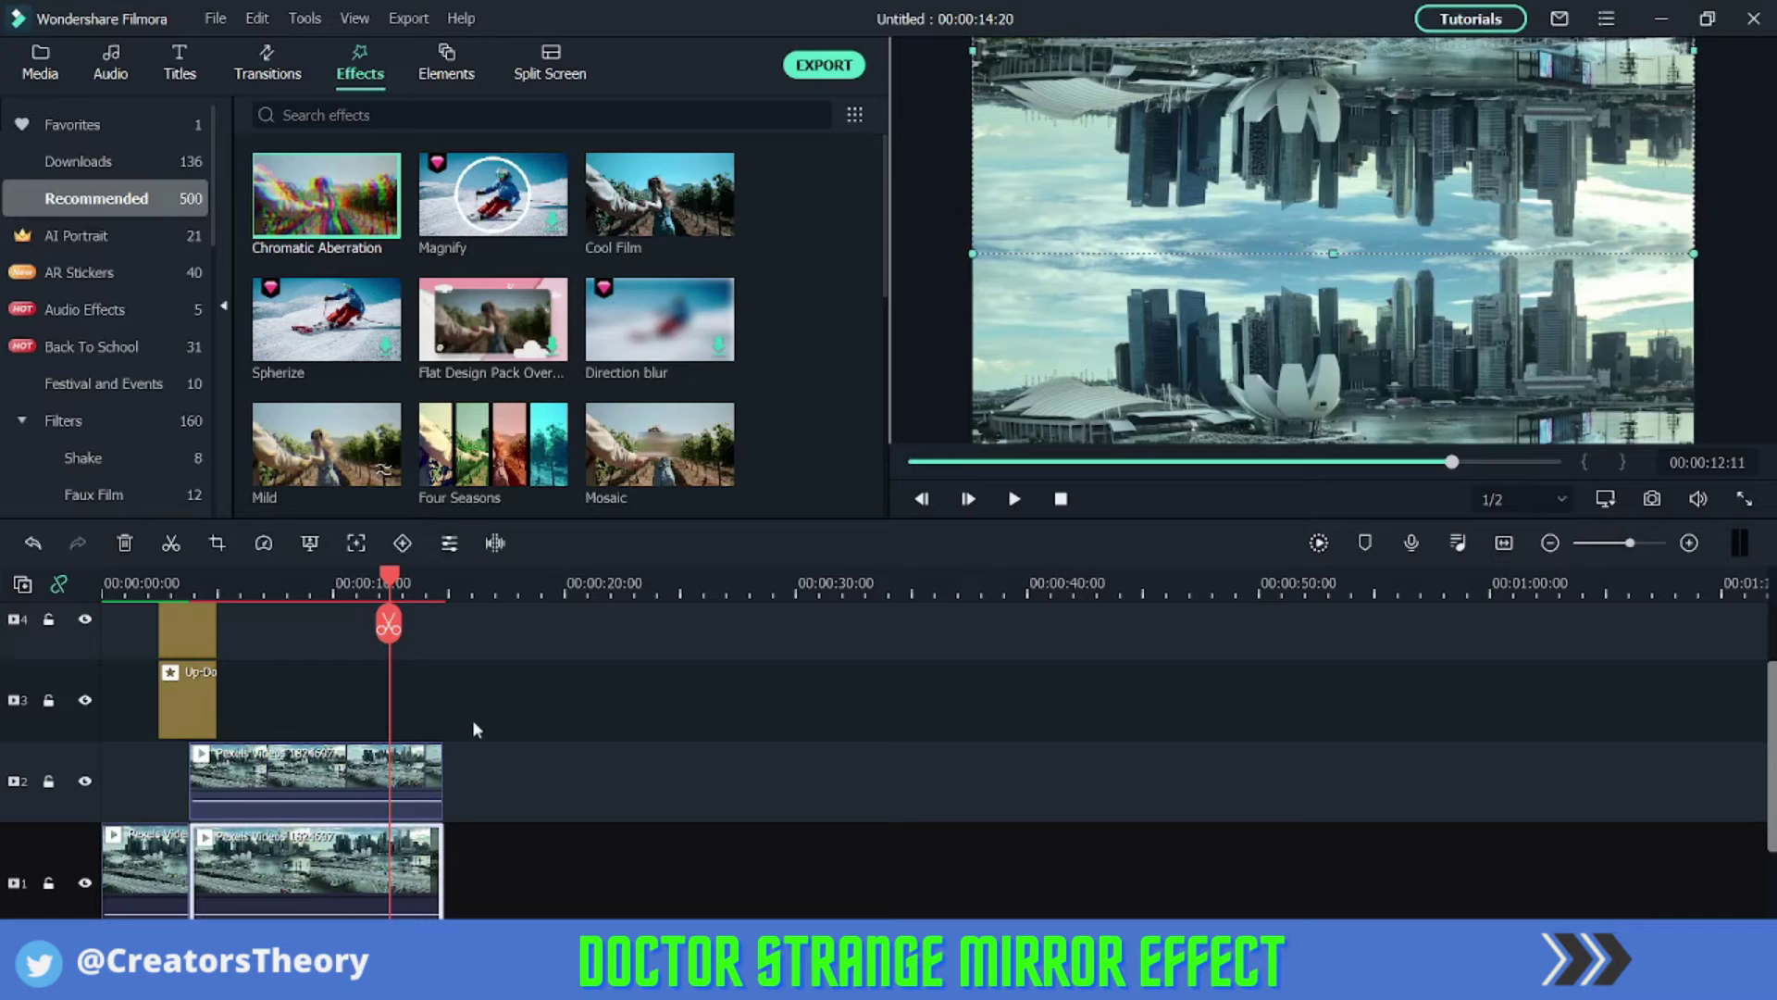
# Select the upper-track city clip and search the effects library for 'mask'.
pyautogui.moveTo(398, 586)
pyautogui.mouseDown()
pyautogui.moveTo(228, 594)
pyautogui.moveTo(270, 595)
pyautogui.mouseUp()
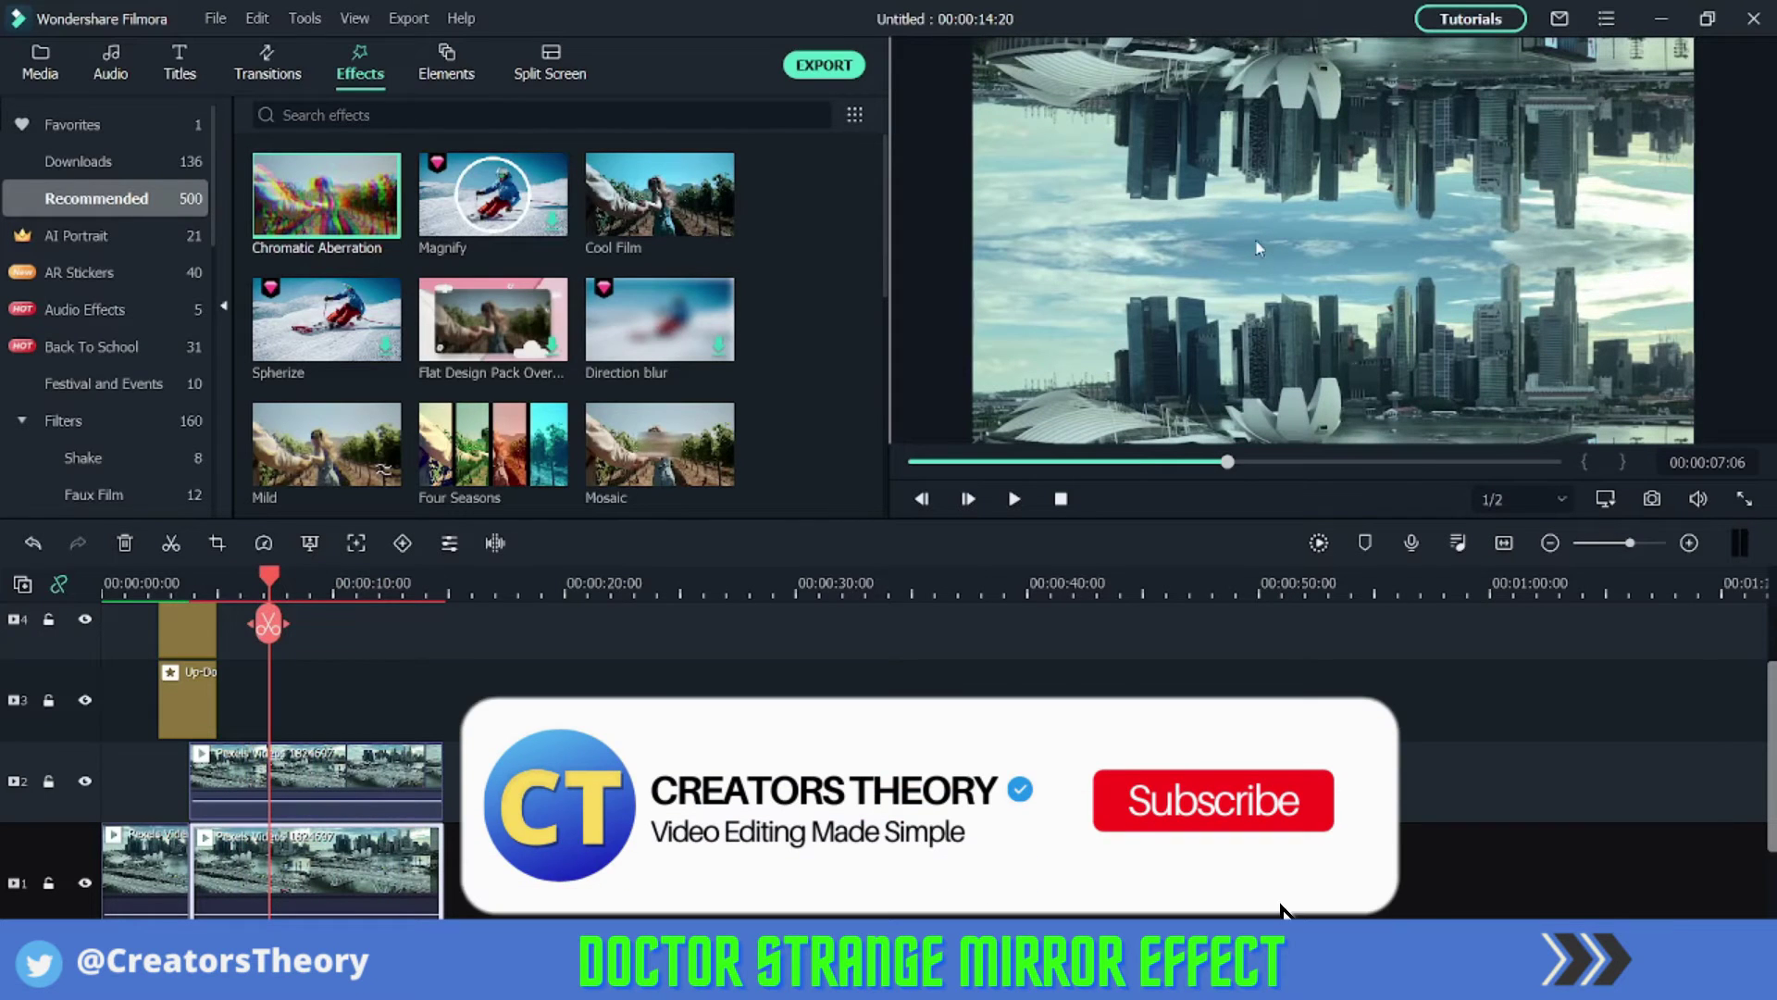
pyautogui.click(349, 767)
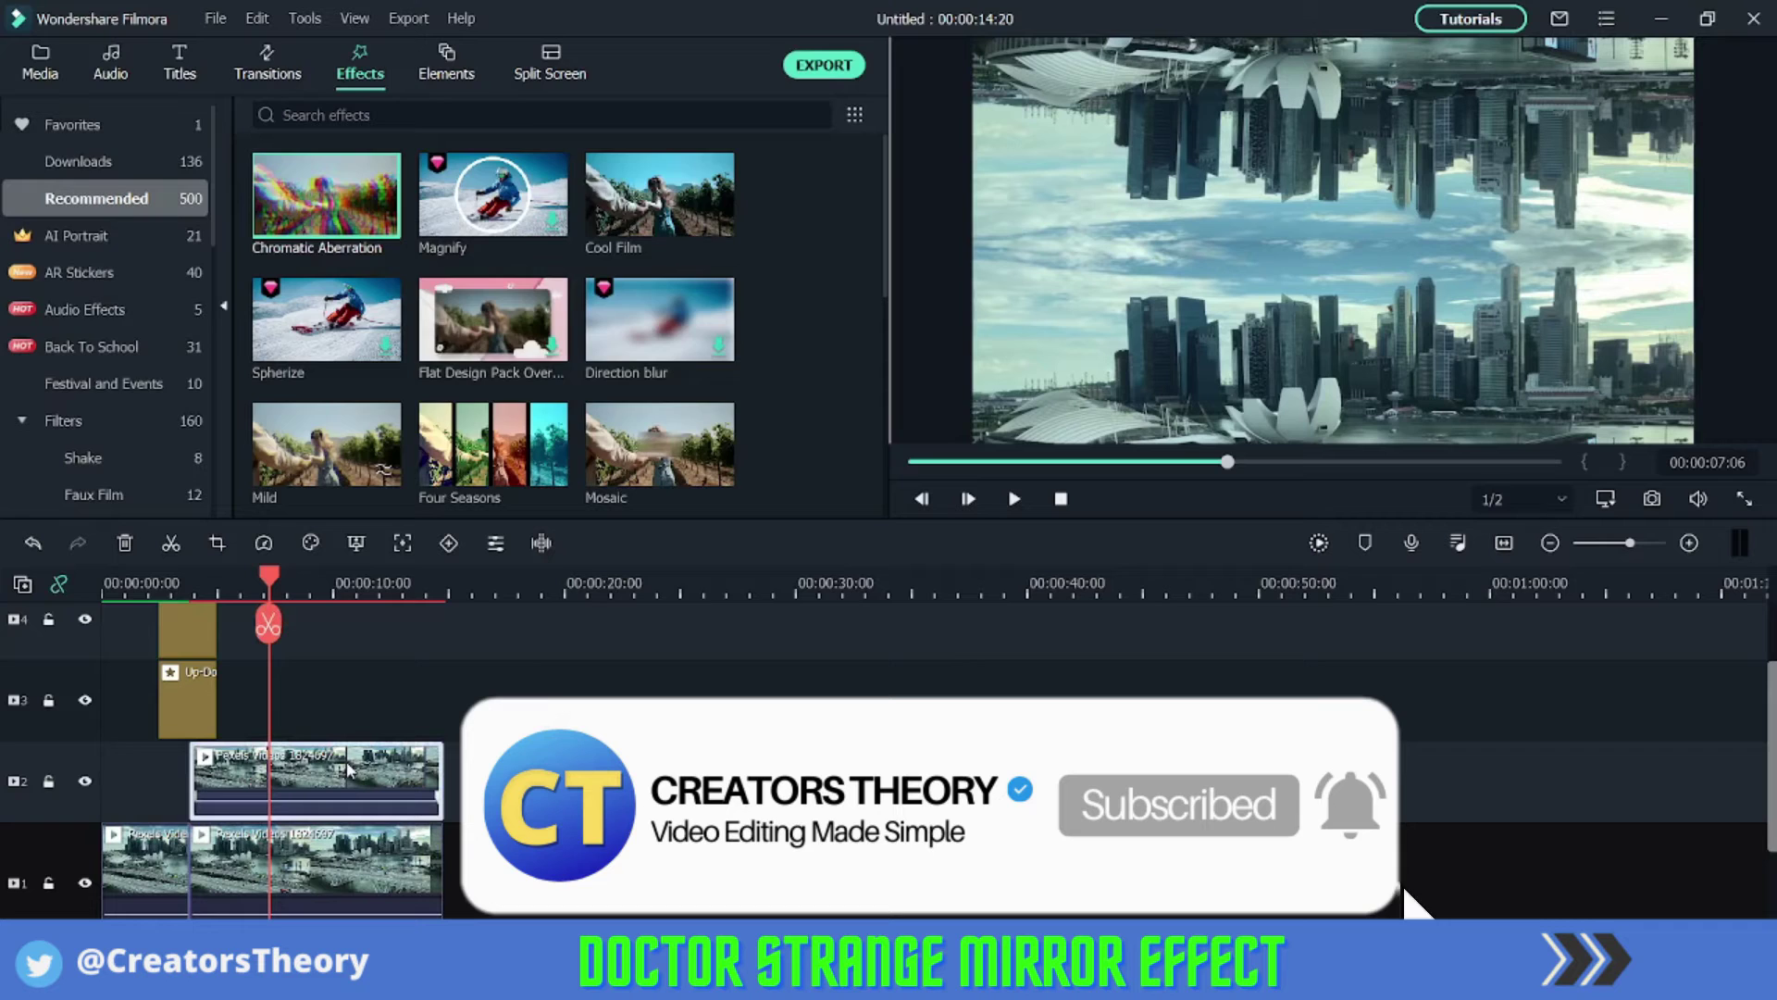
pyautogui.doubleClick(350, 768)
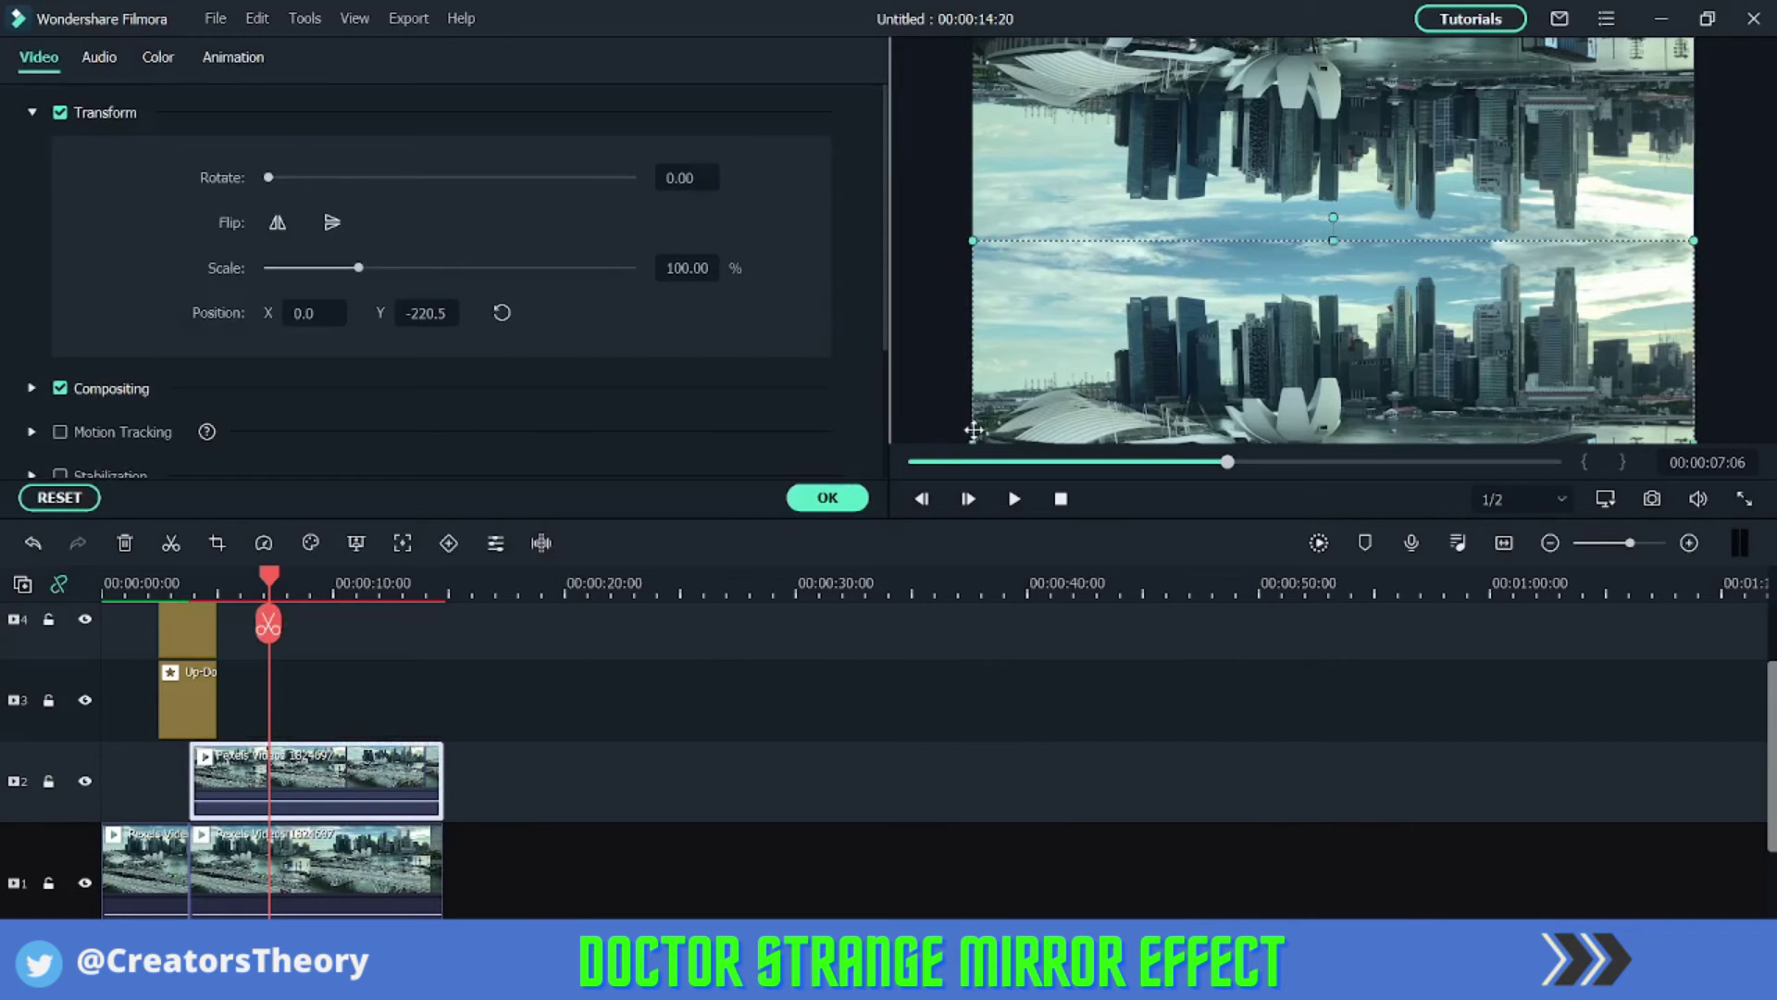
pyautogui.click(831, 497)
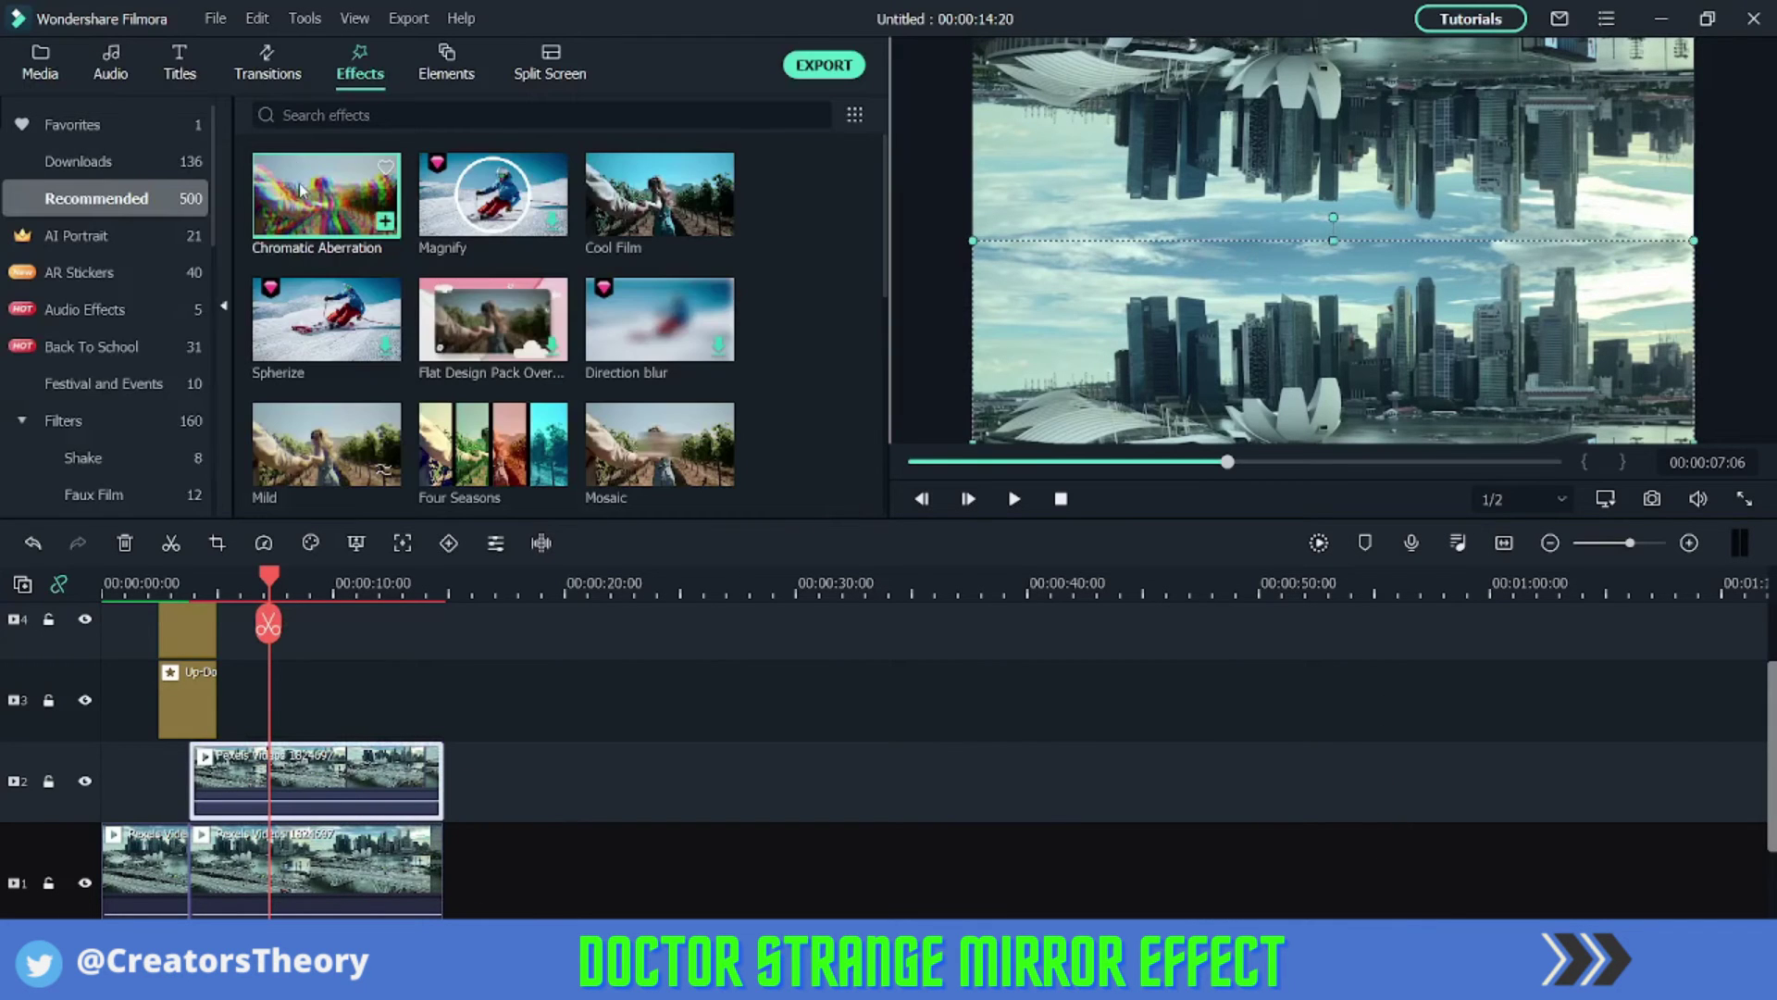
pyautogui.click(357, 113)
pyautogui.write('m')
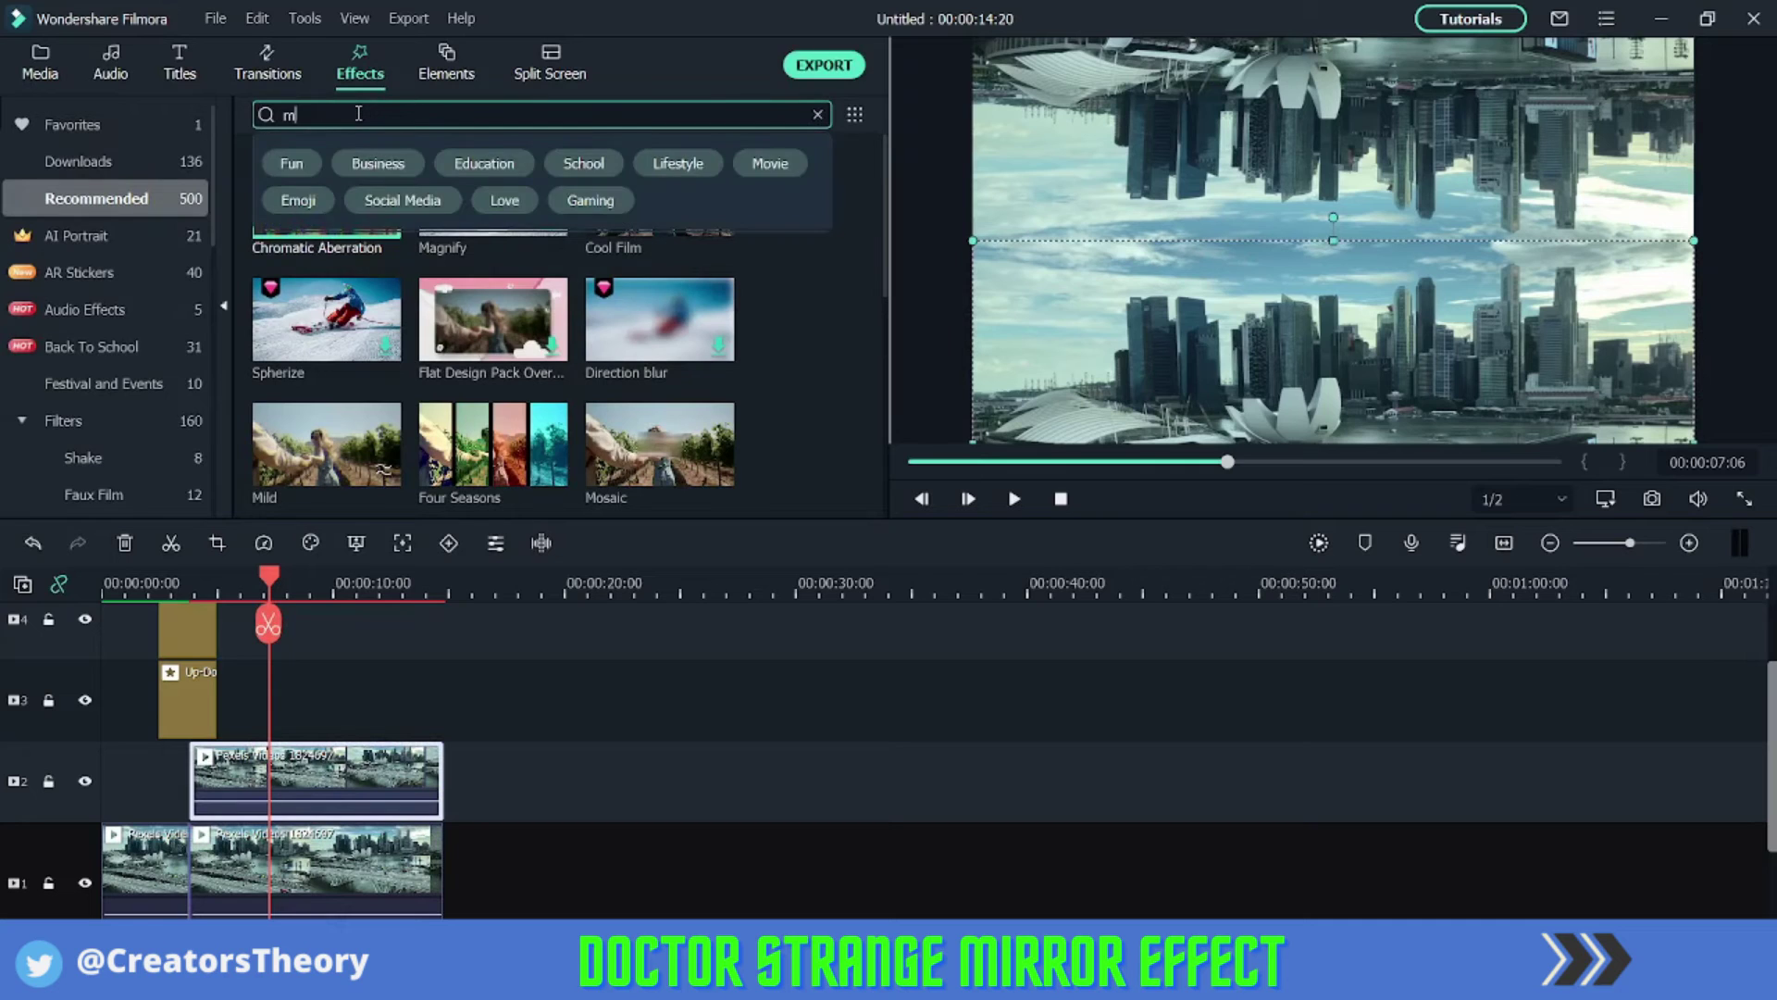
pyautogui.write('ask')
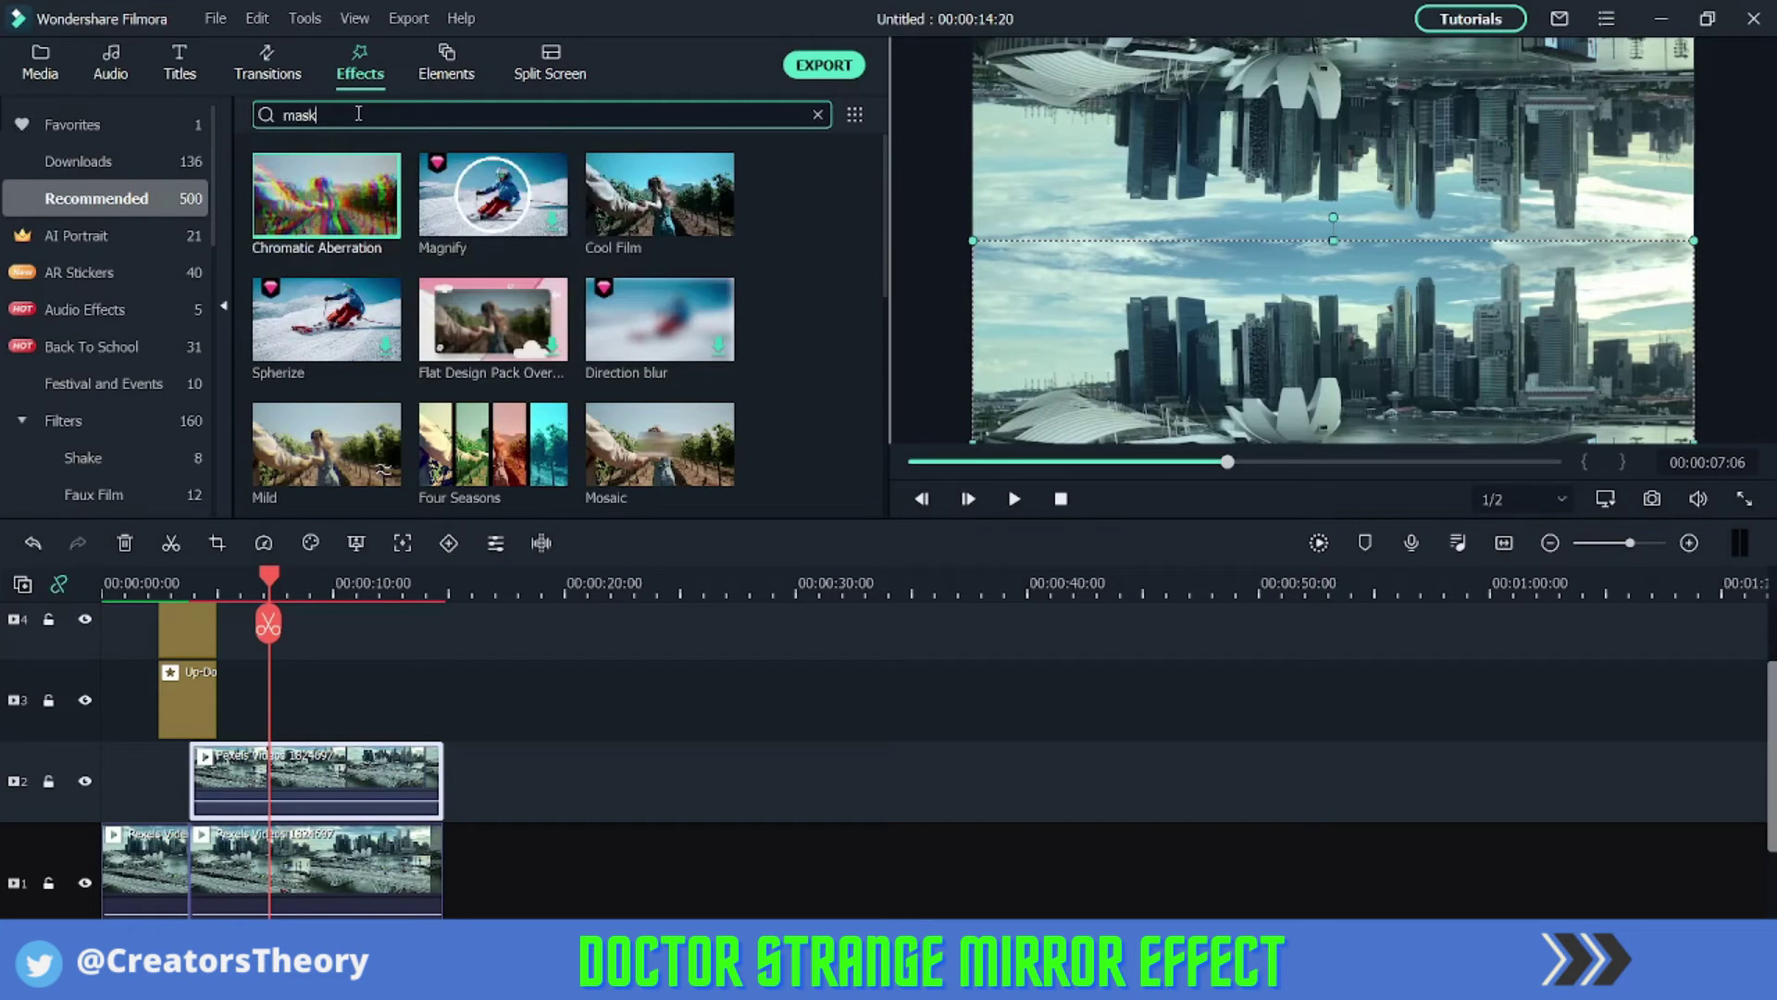
pyautogui.press('Return')
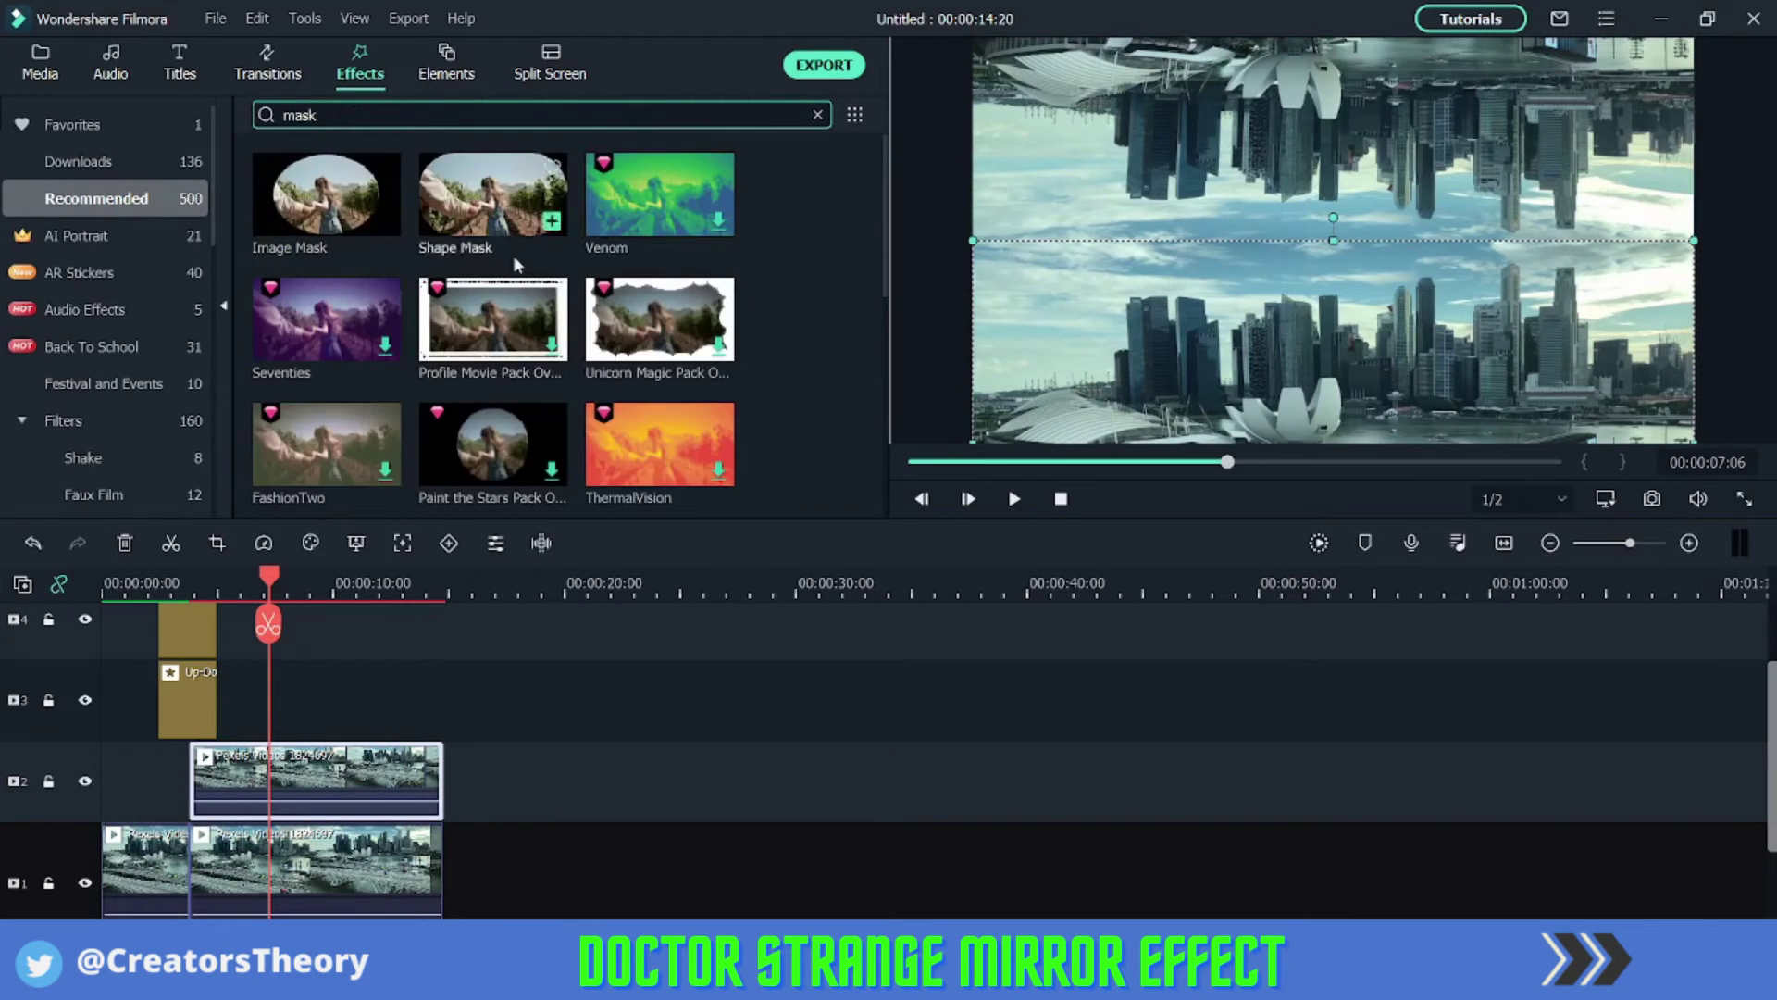
# Apply Image Mask to the upper city clip on track 2.
pyautogui.click(339, 216)
pyautogui.moveTo(370, 646); pyautogui.dragTo(389, 787)
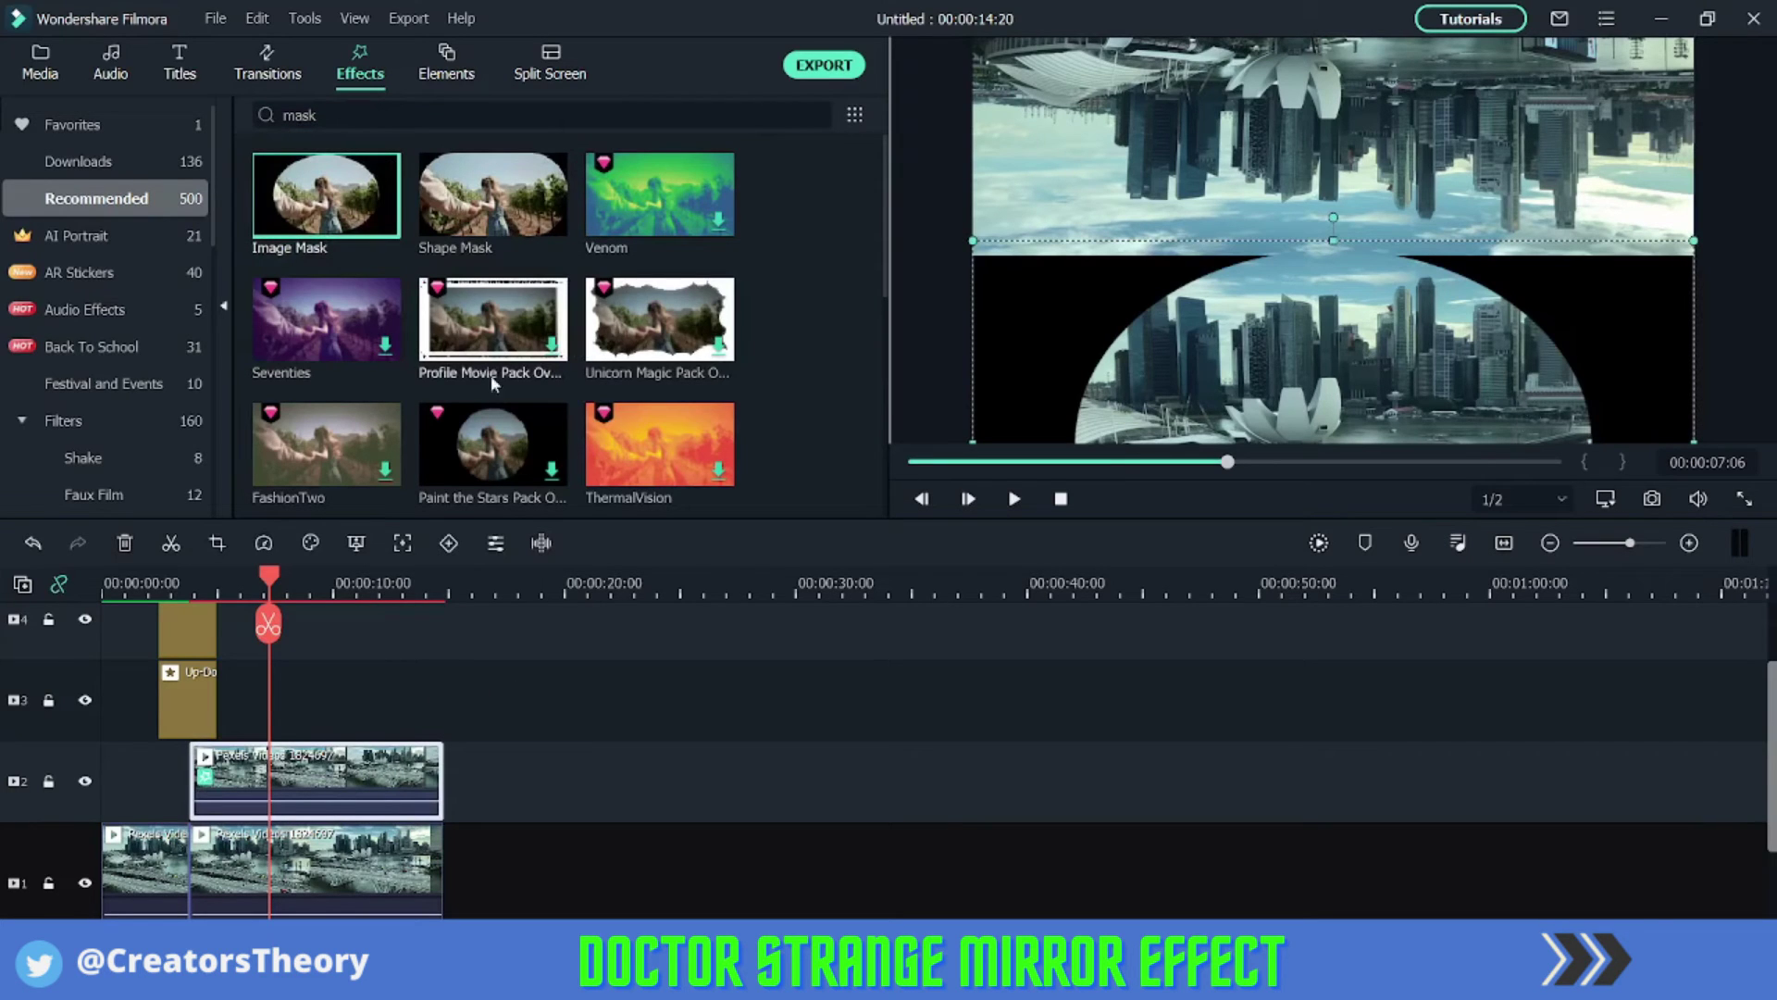
pyautogui.doubleClick(366, 762)
pyautogui.scroll(-2, 227, 439)
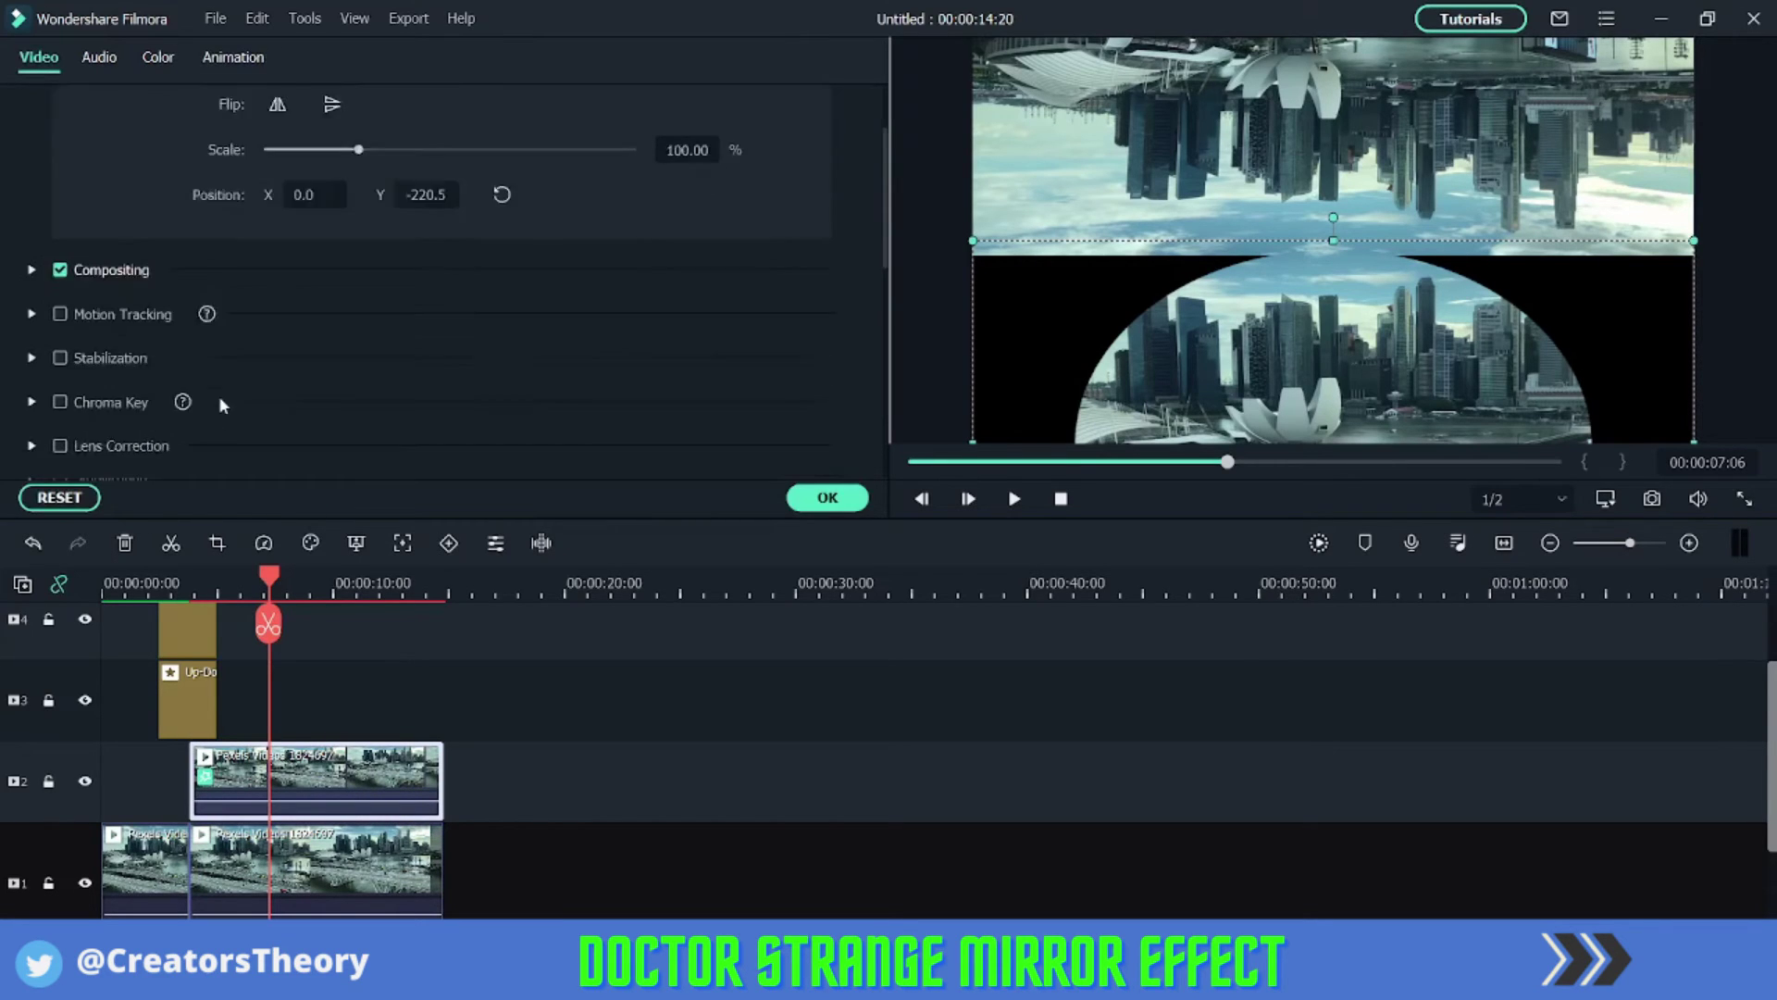
pyautogui.scroll(-2, 218, 396)
pyautogui.scroll(-2, 235, 367)
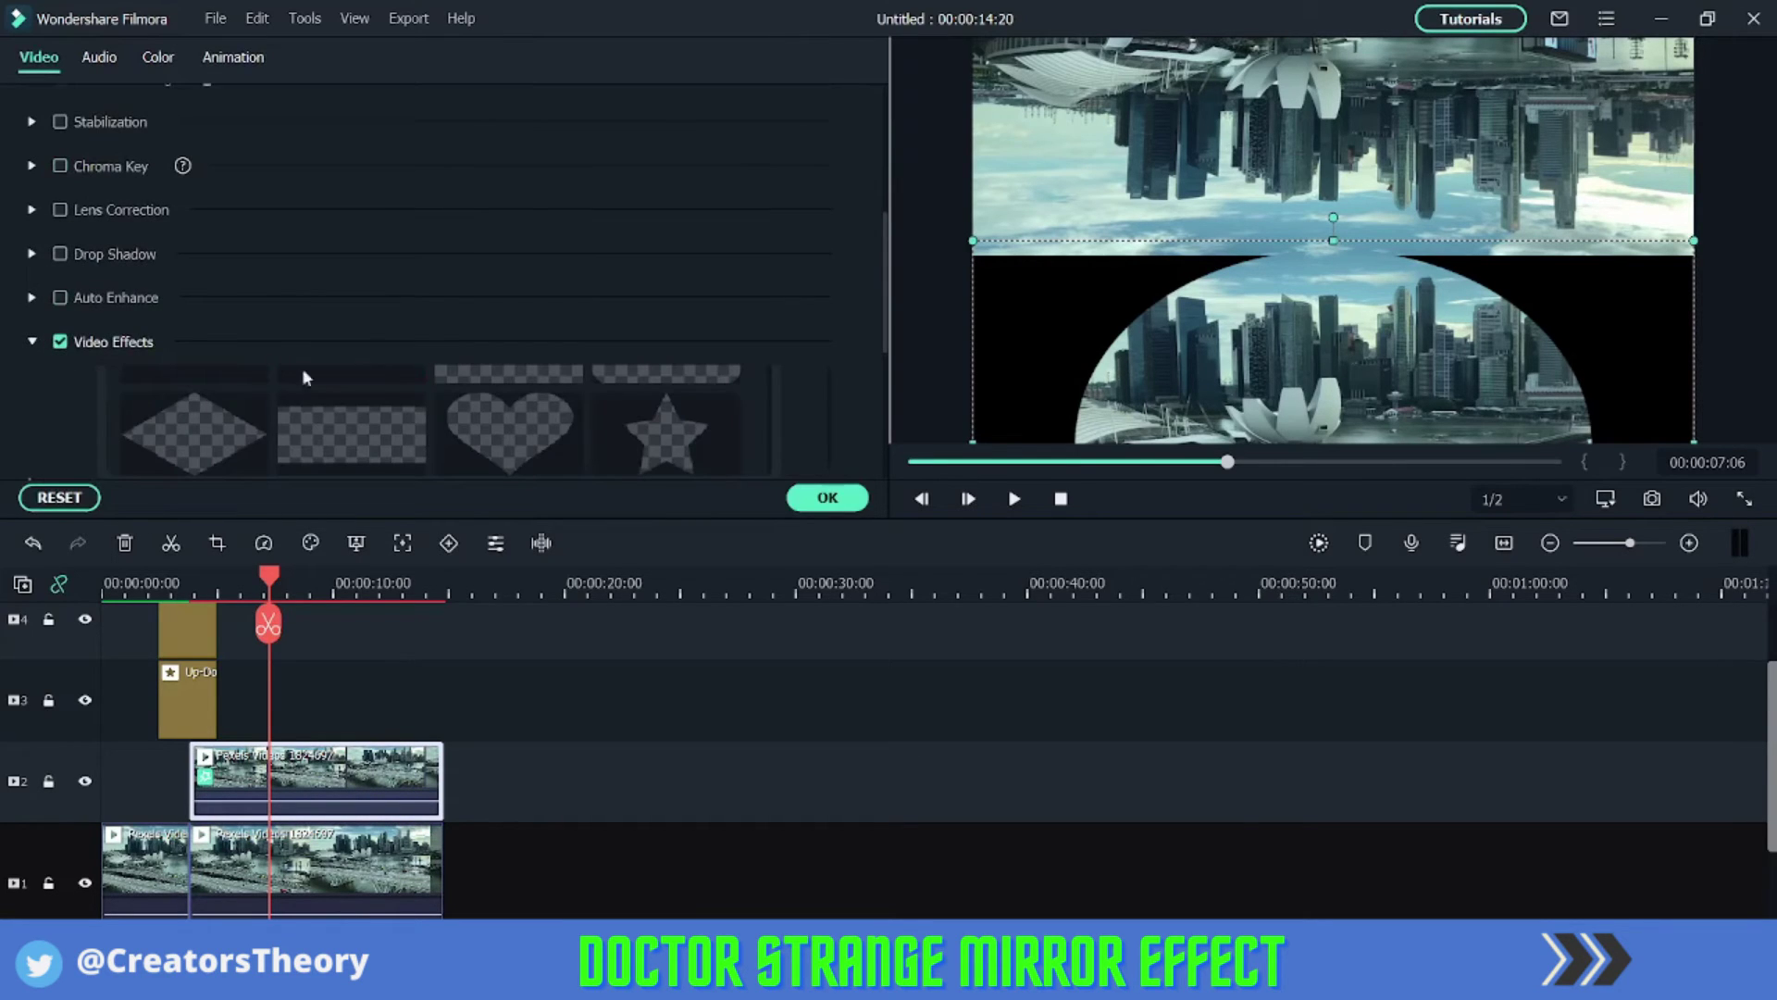
pyautogui.scroll(1, 459, 409)
pyautogui.scroll(-1, 517, 412)
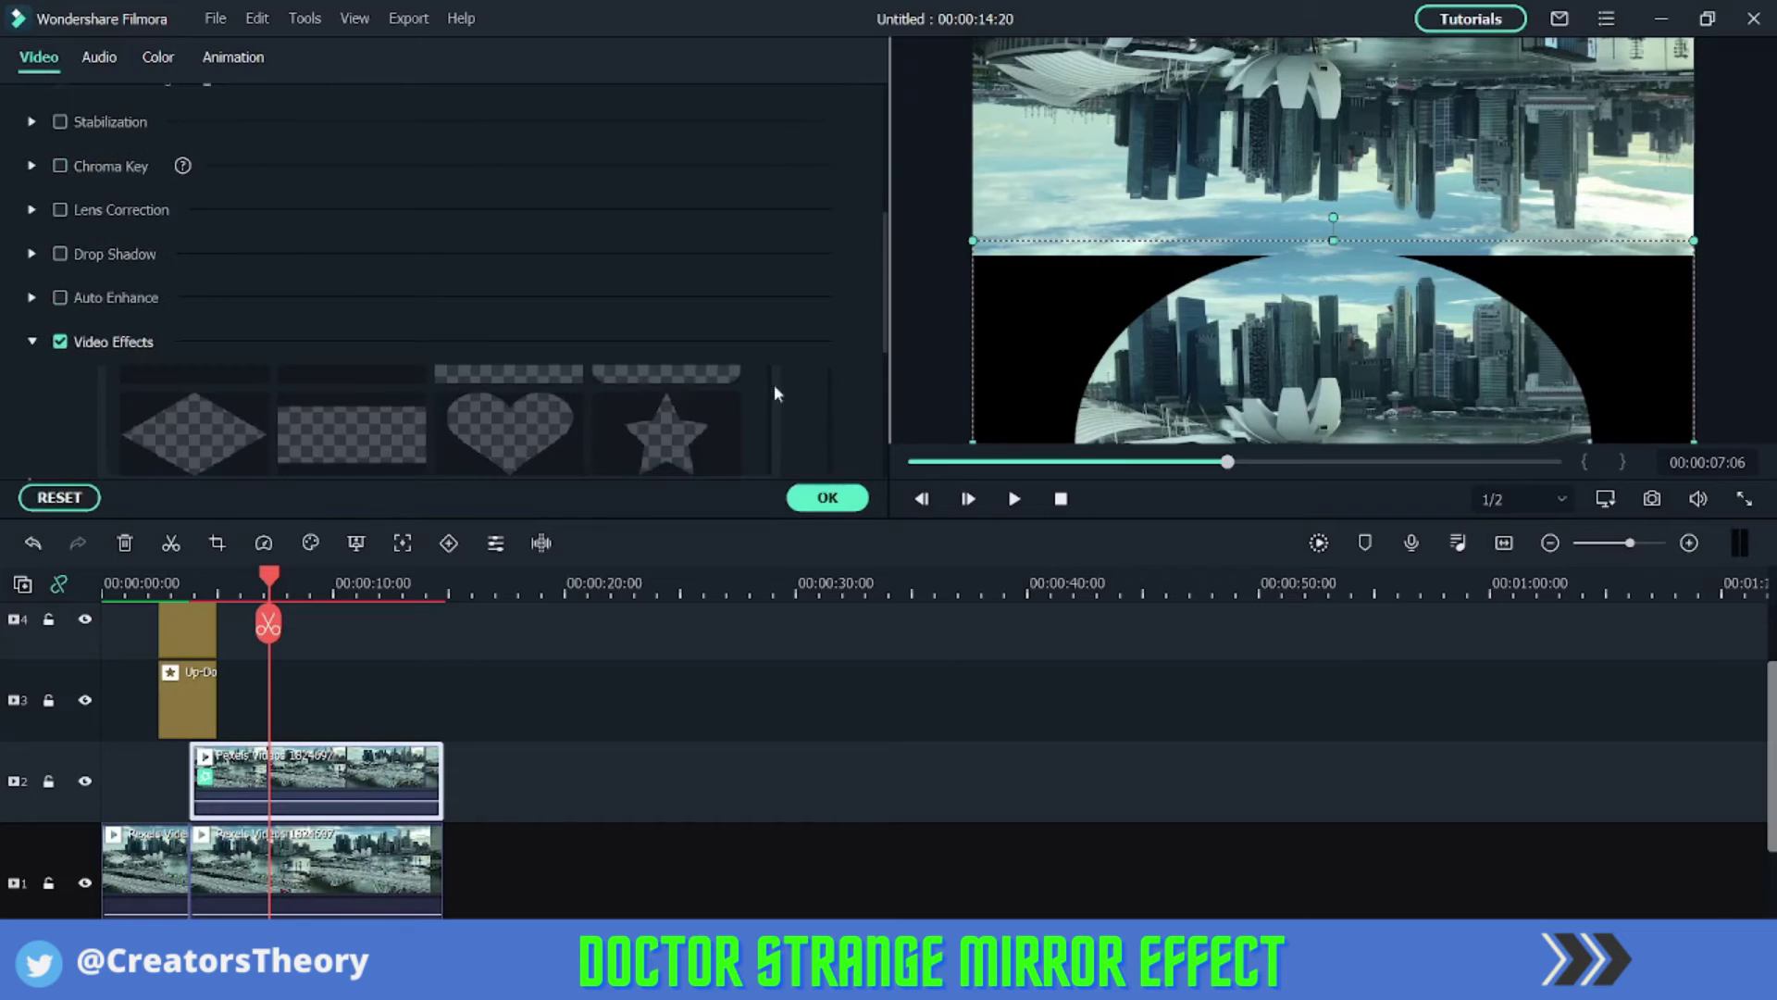
# Make the mask a rectangle with Y 96 and Feather 100.
pyautogui.click(623, 409)
pyautogui.scroll(-2, 866, 368)
pyautogui.scroll(-1, 846, 364)
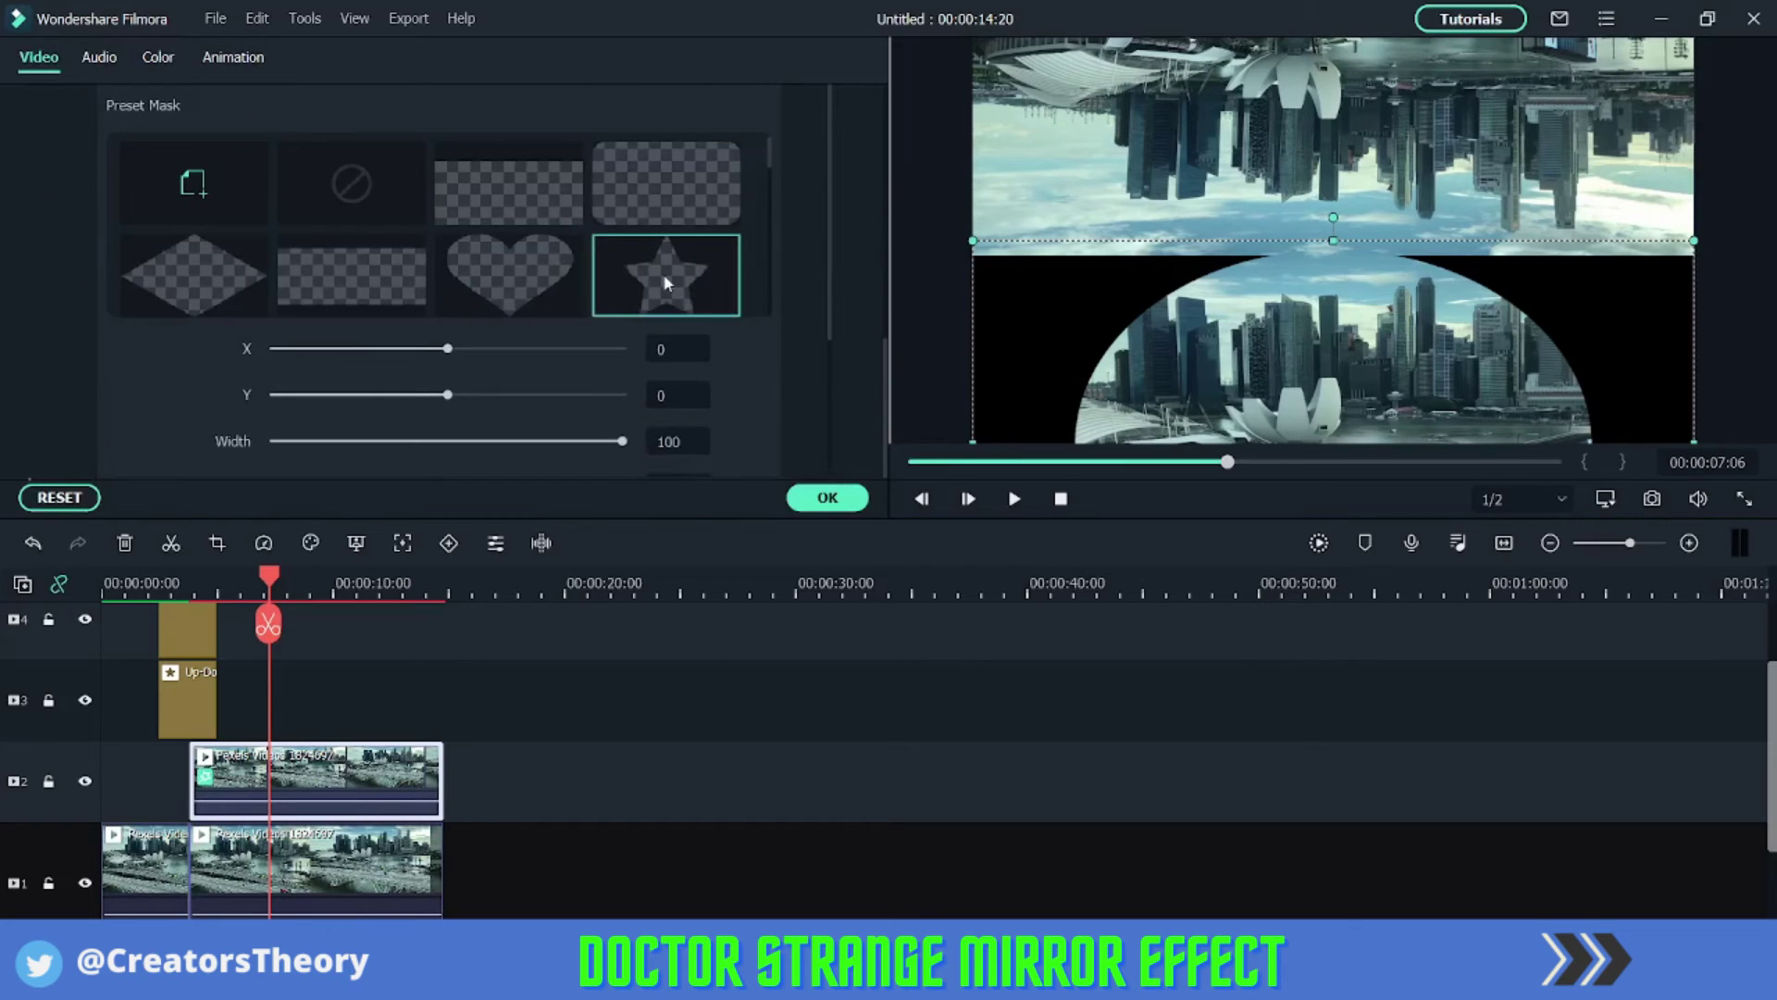
pyautogui.click(533, 193)
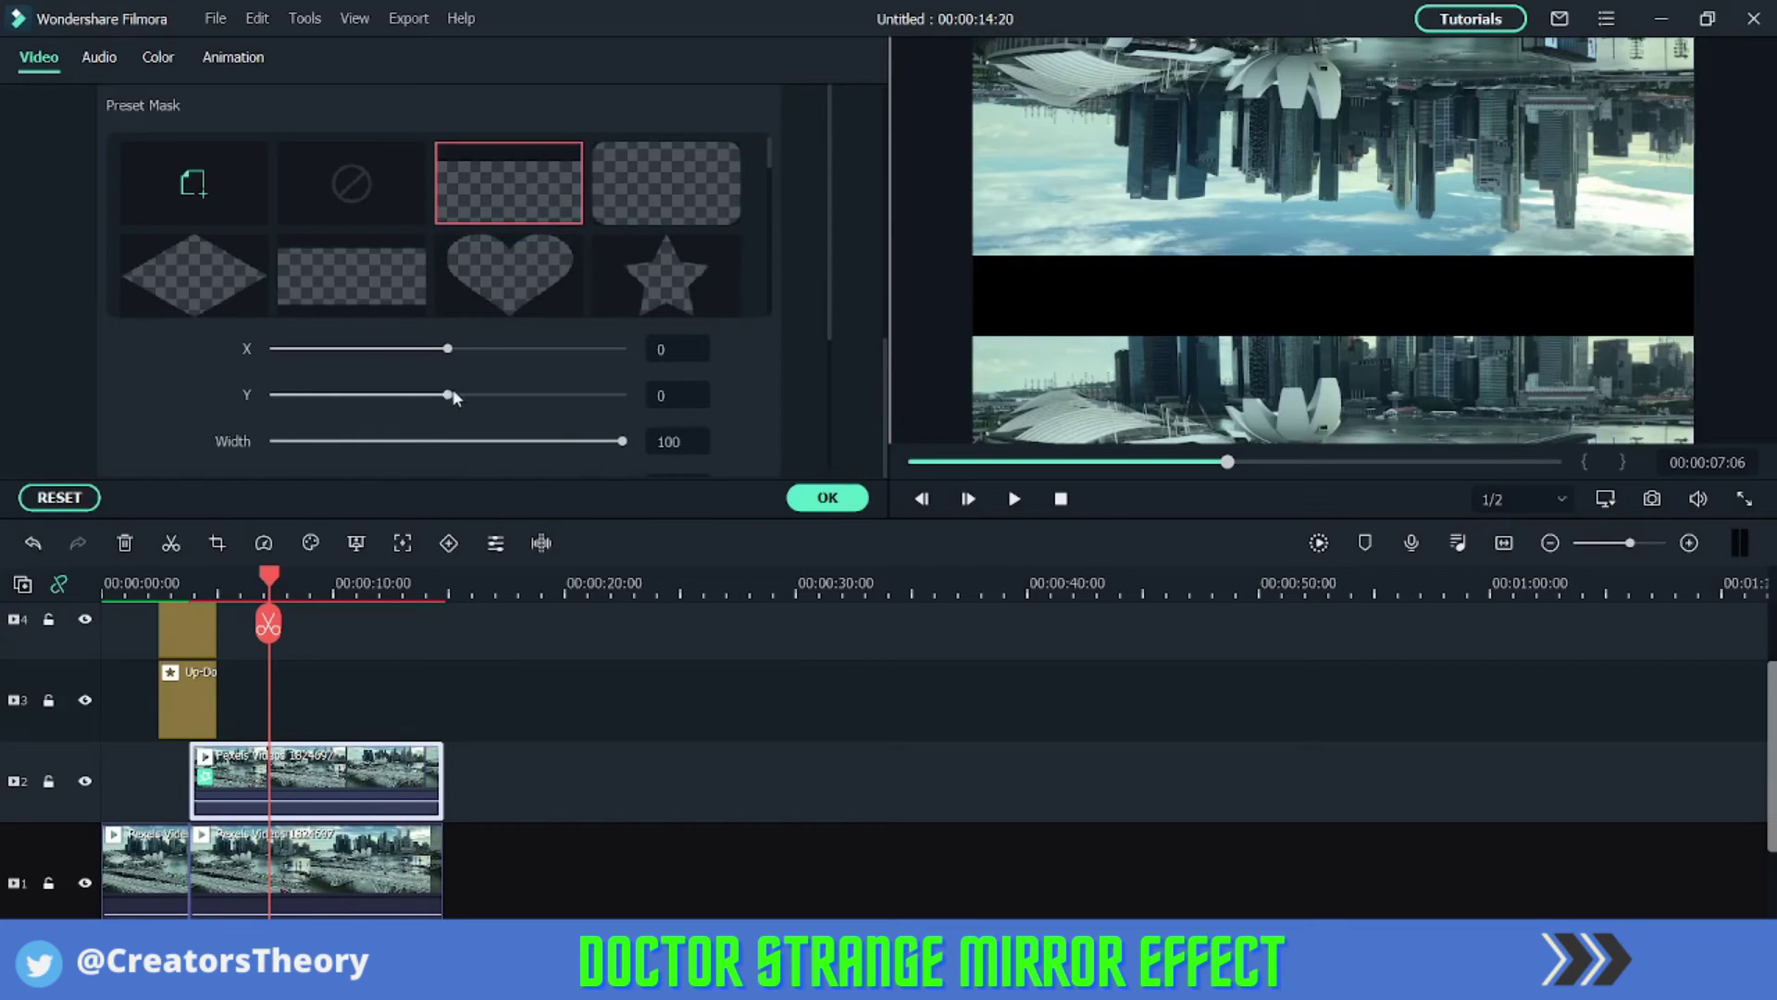
pyautogui.moveTo(449, 396); pyautogui.dragTo(466, 399)
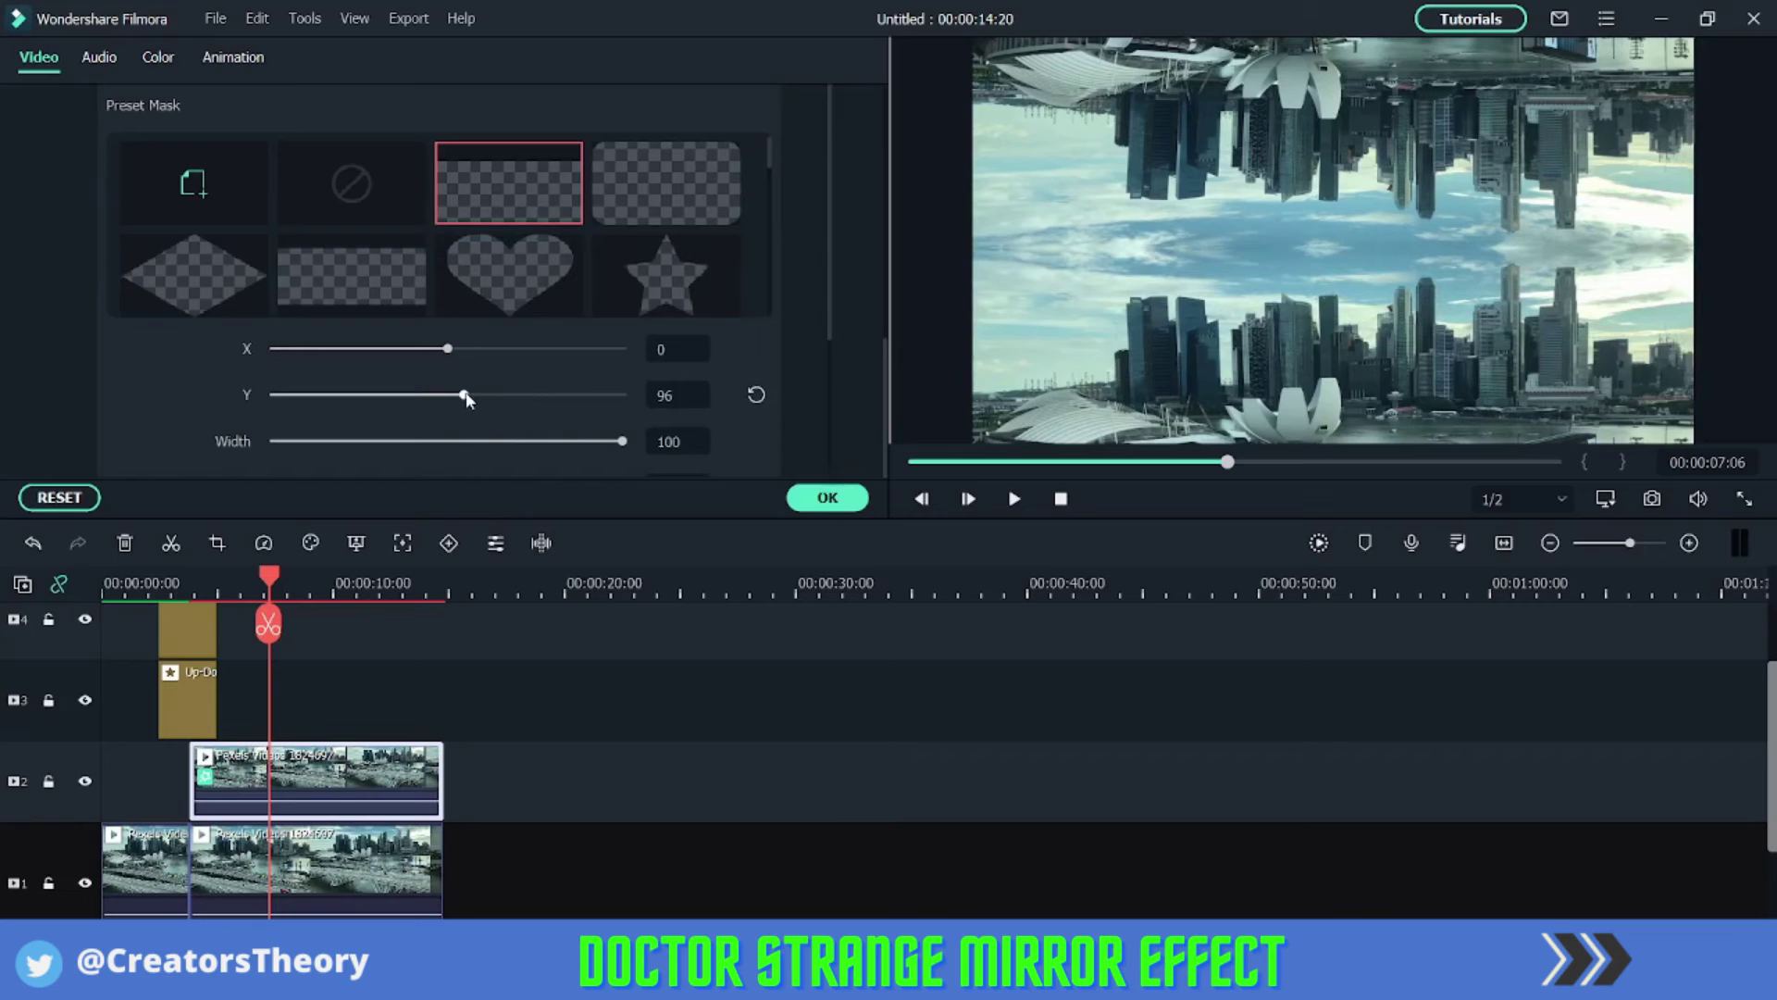
pyautogui.click(666, 402)
pyautogui.scroll(-2, 666, 405)
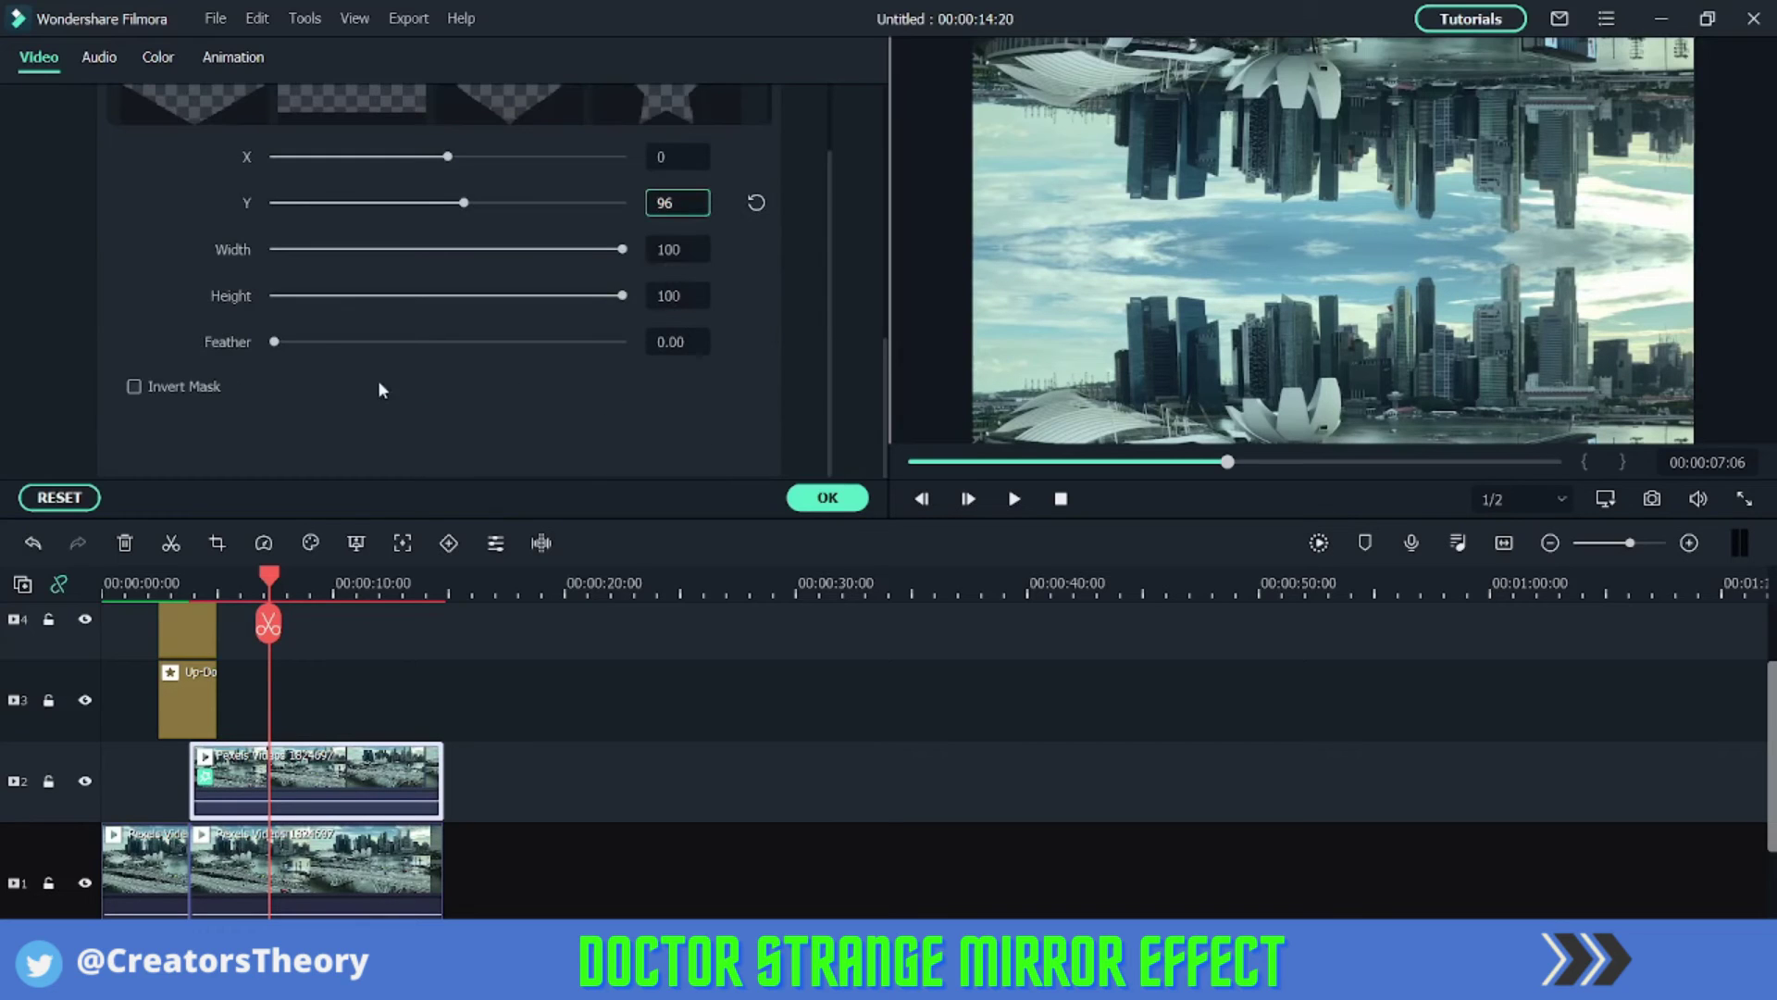
pyautogui.write('100')
pyautogui.press('Return')
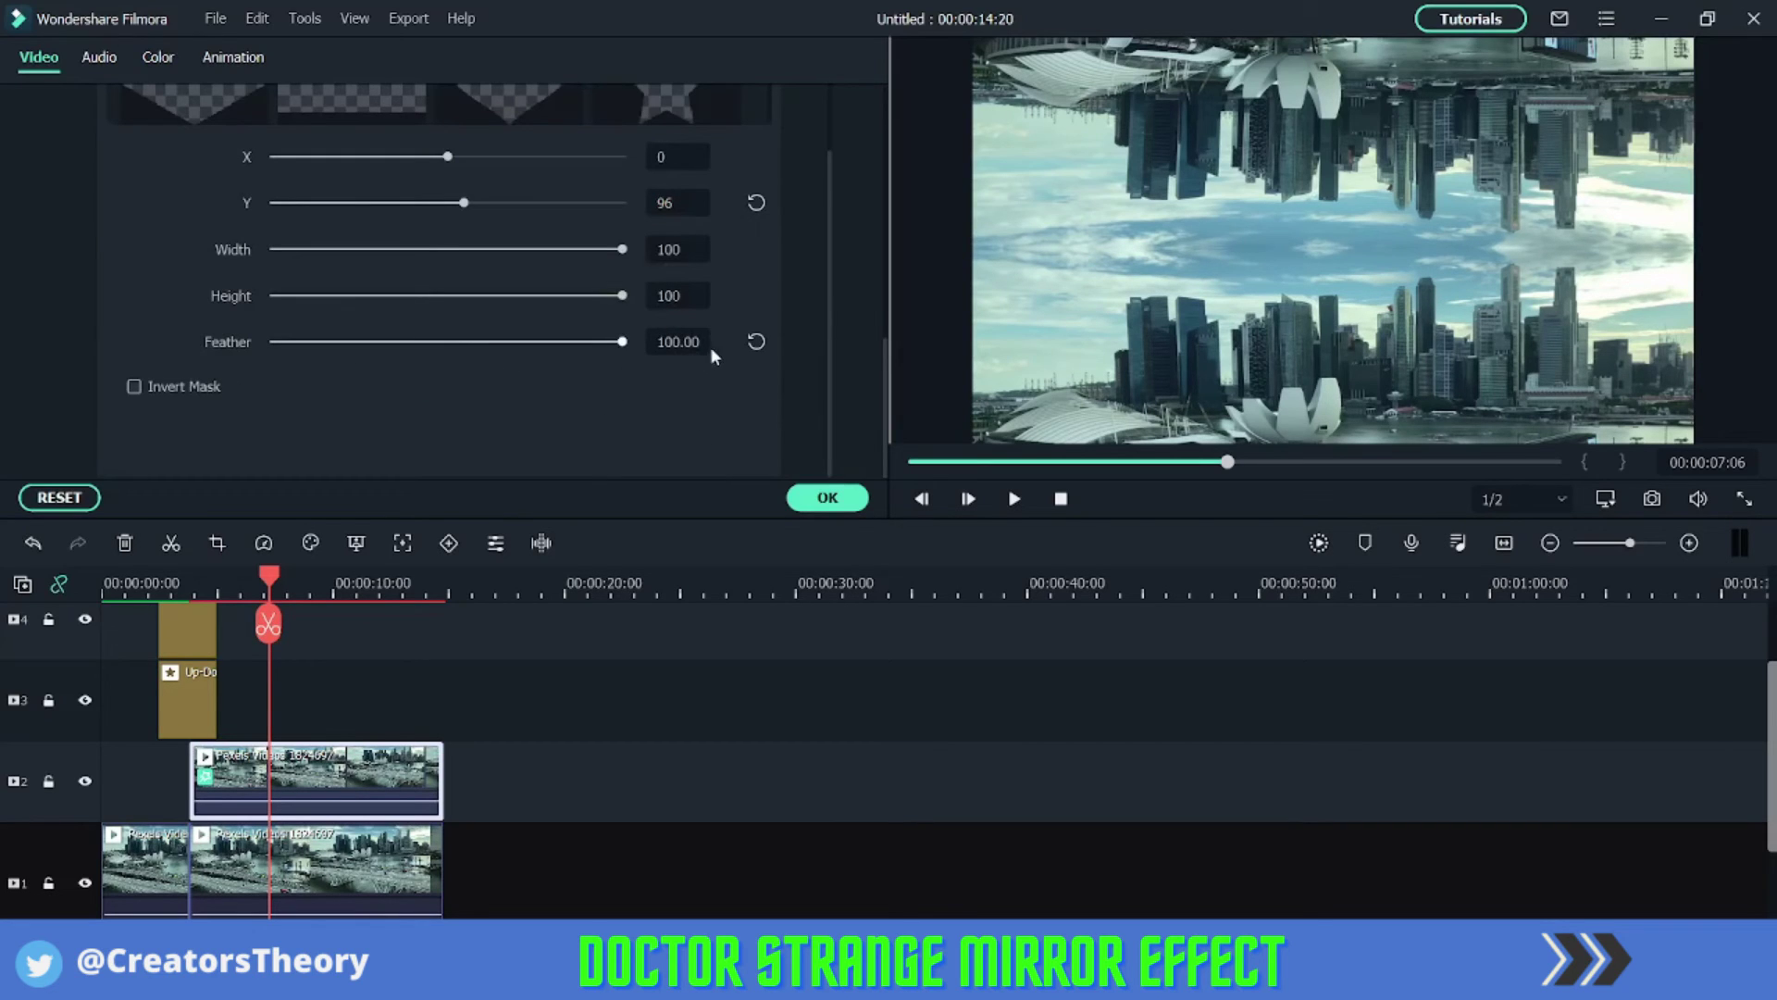
pyautogui.click(820, 497)
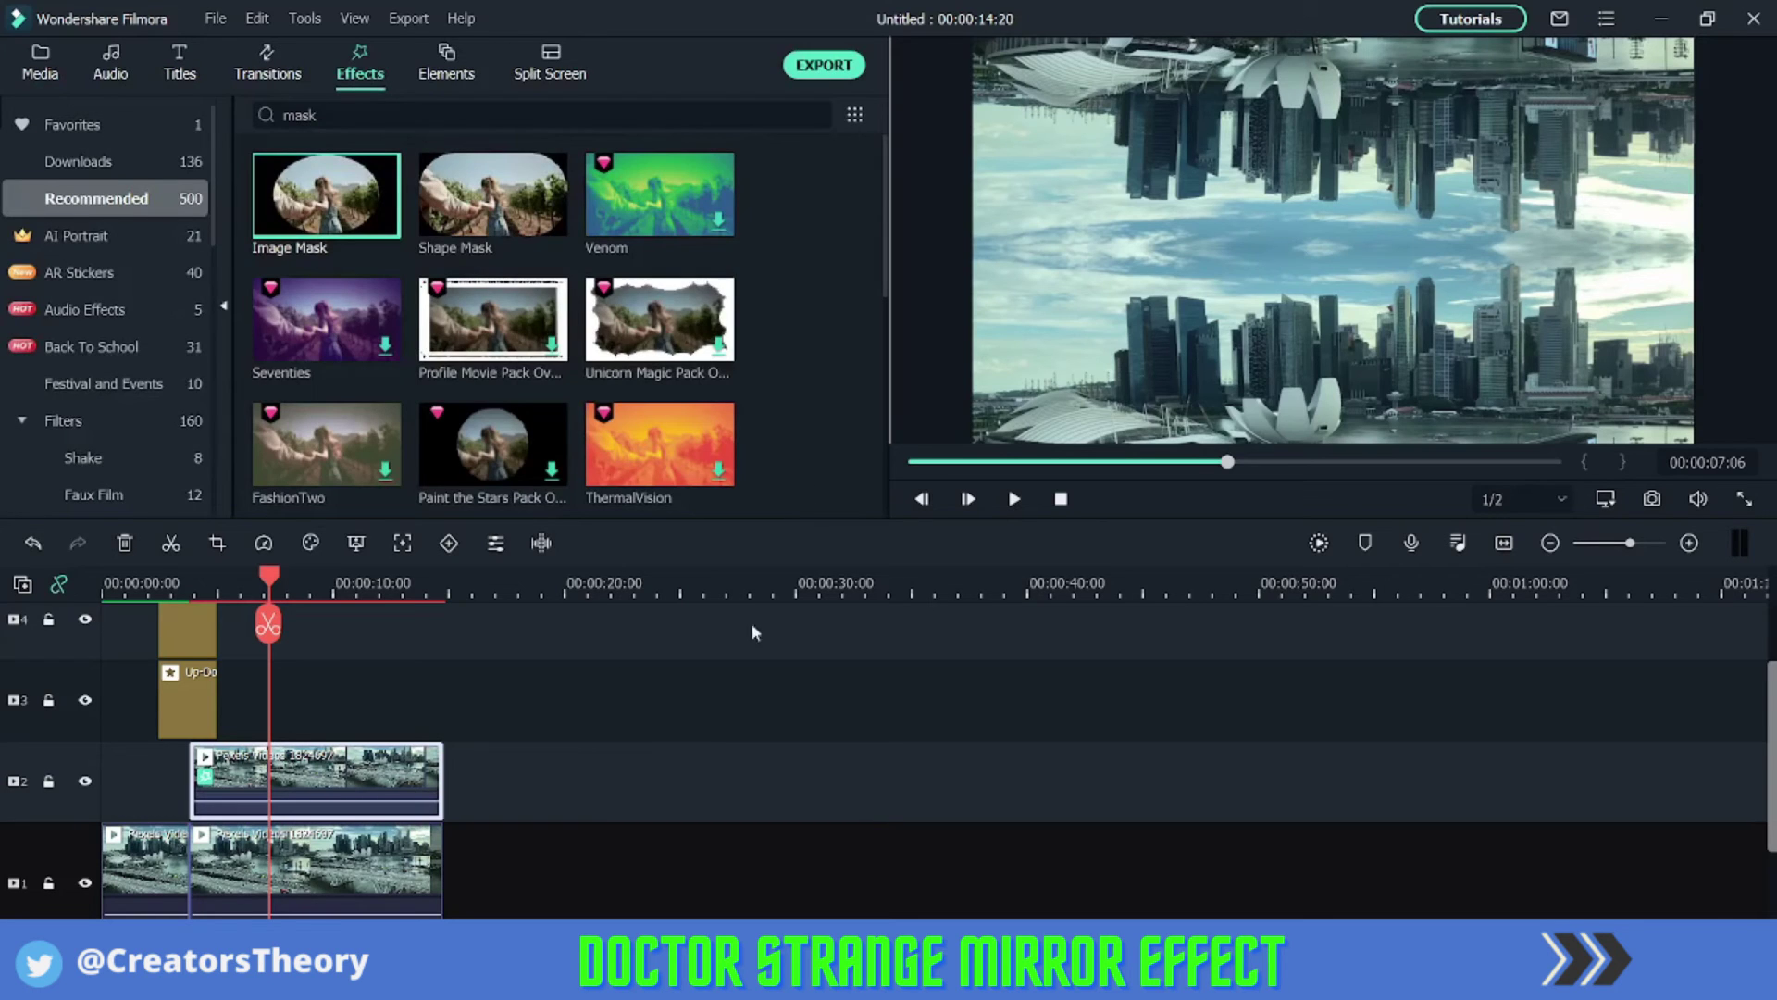
pyautogui.moveTo(264, 598); pyautogui.dragTo(229, 597)
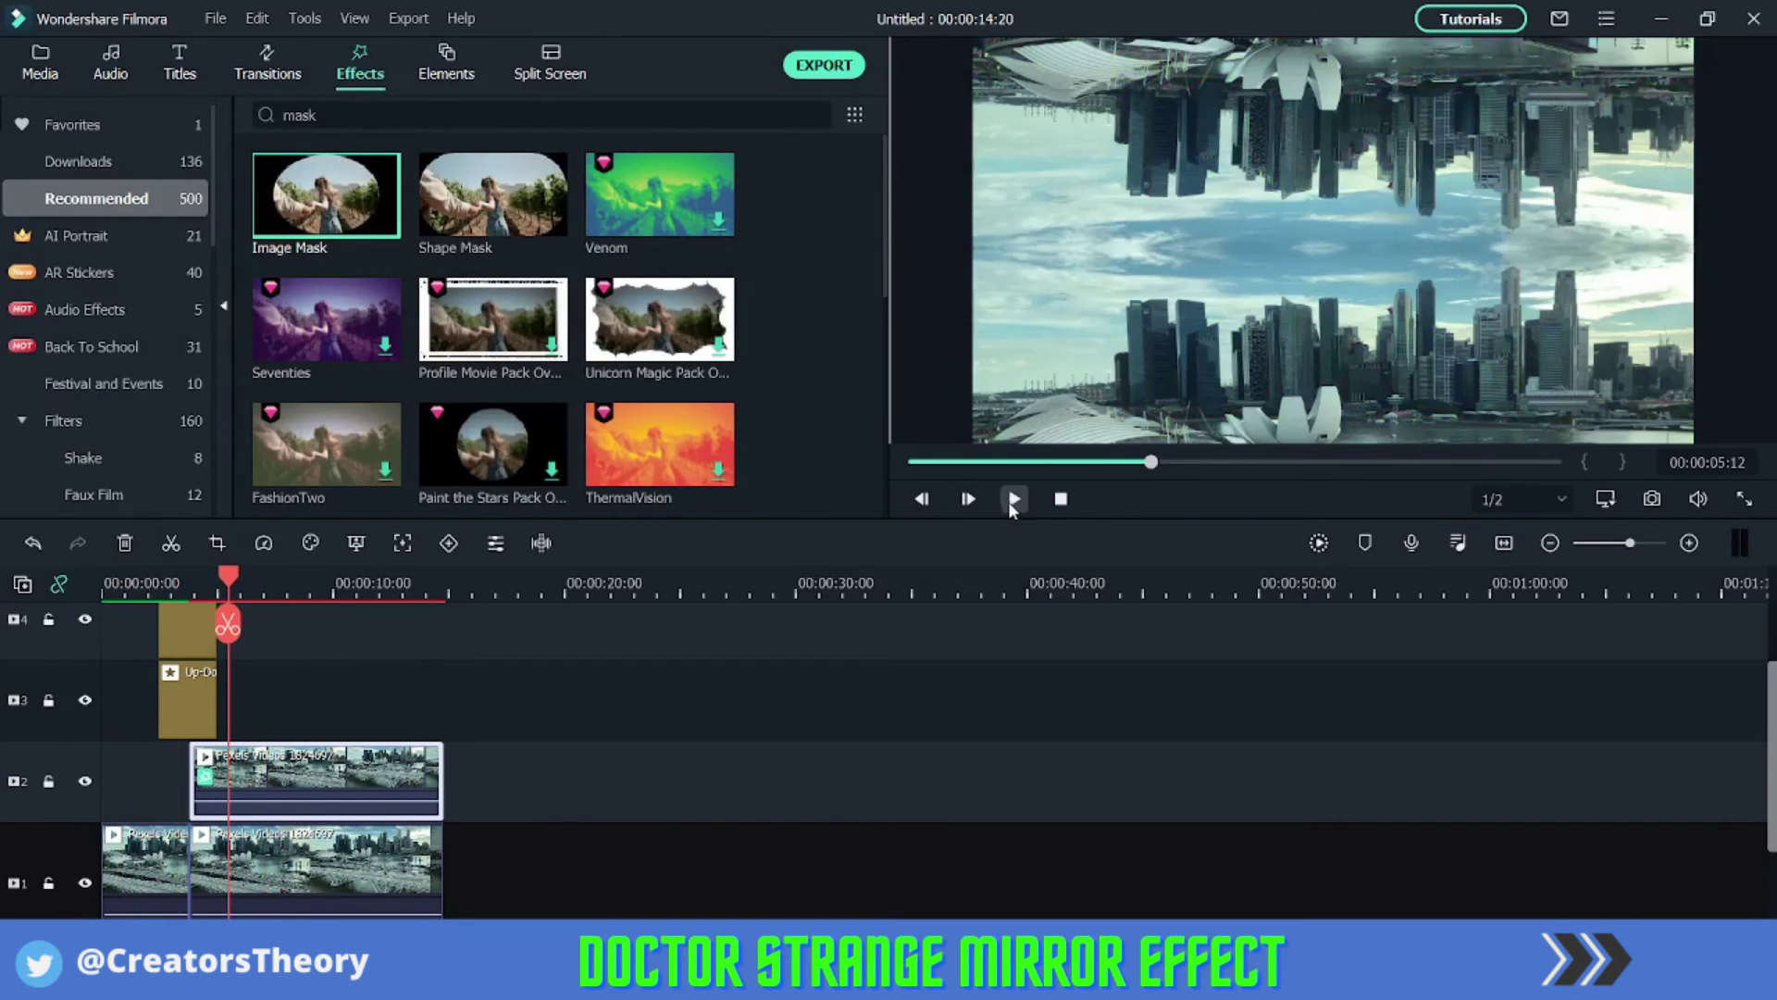
pyautogui.click(981, 510)
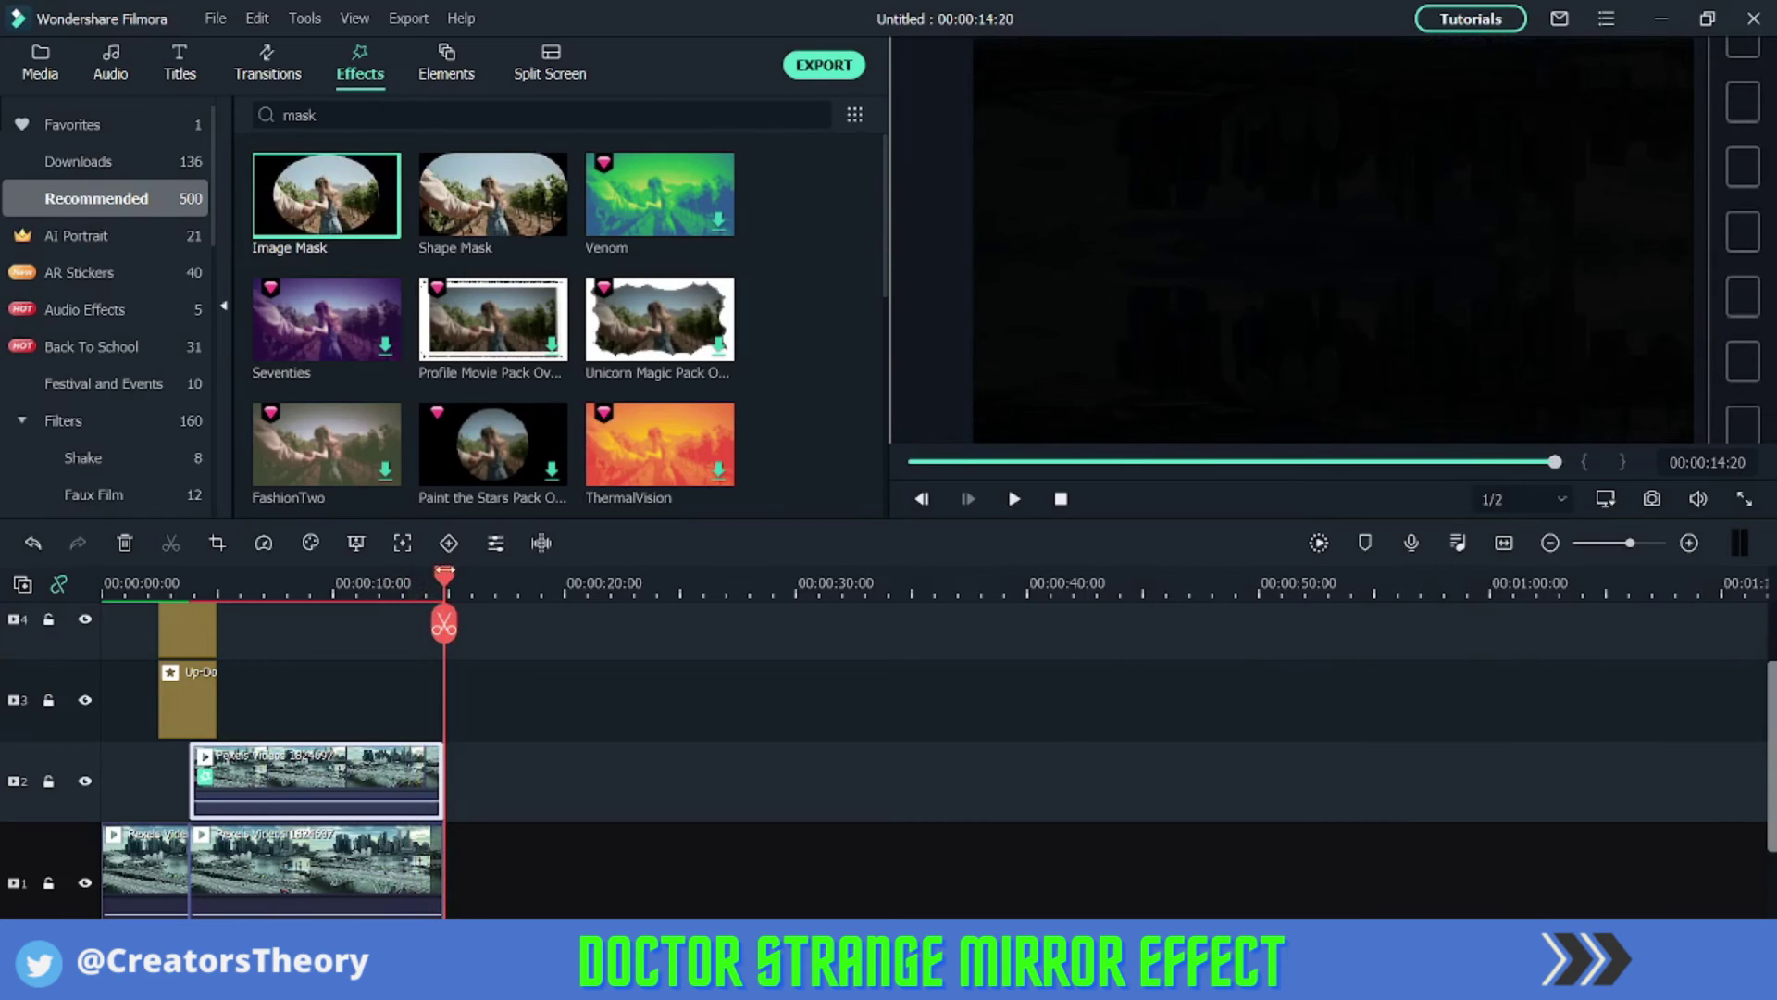
pyautogui.moveTo(443, 573); pyautogui.dragTo(287, 574)
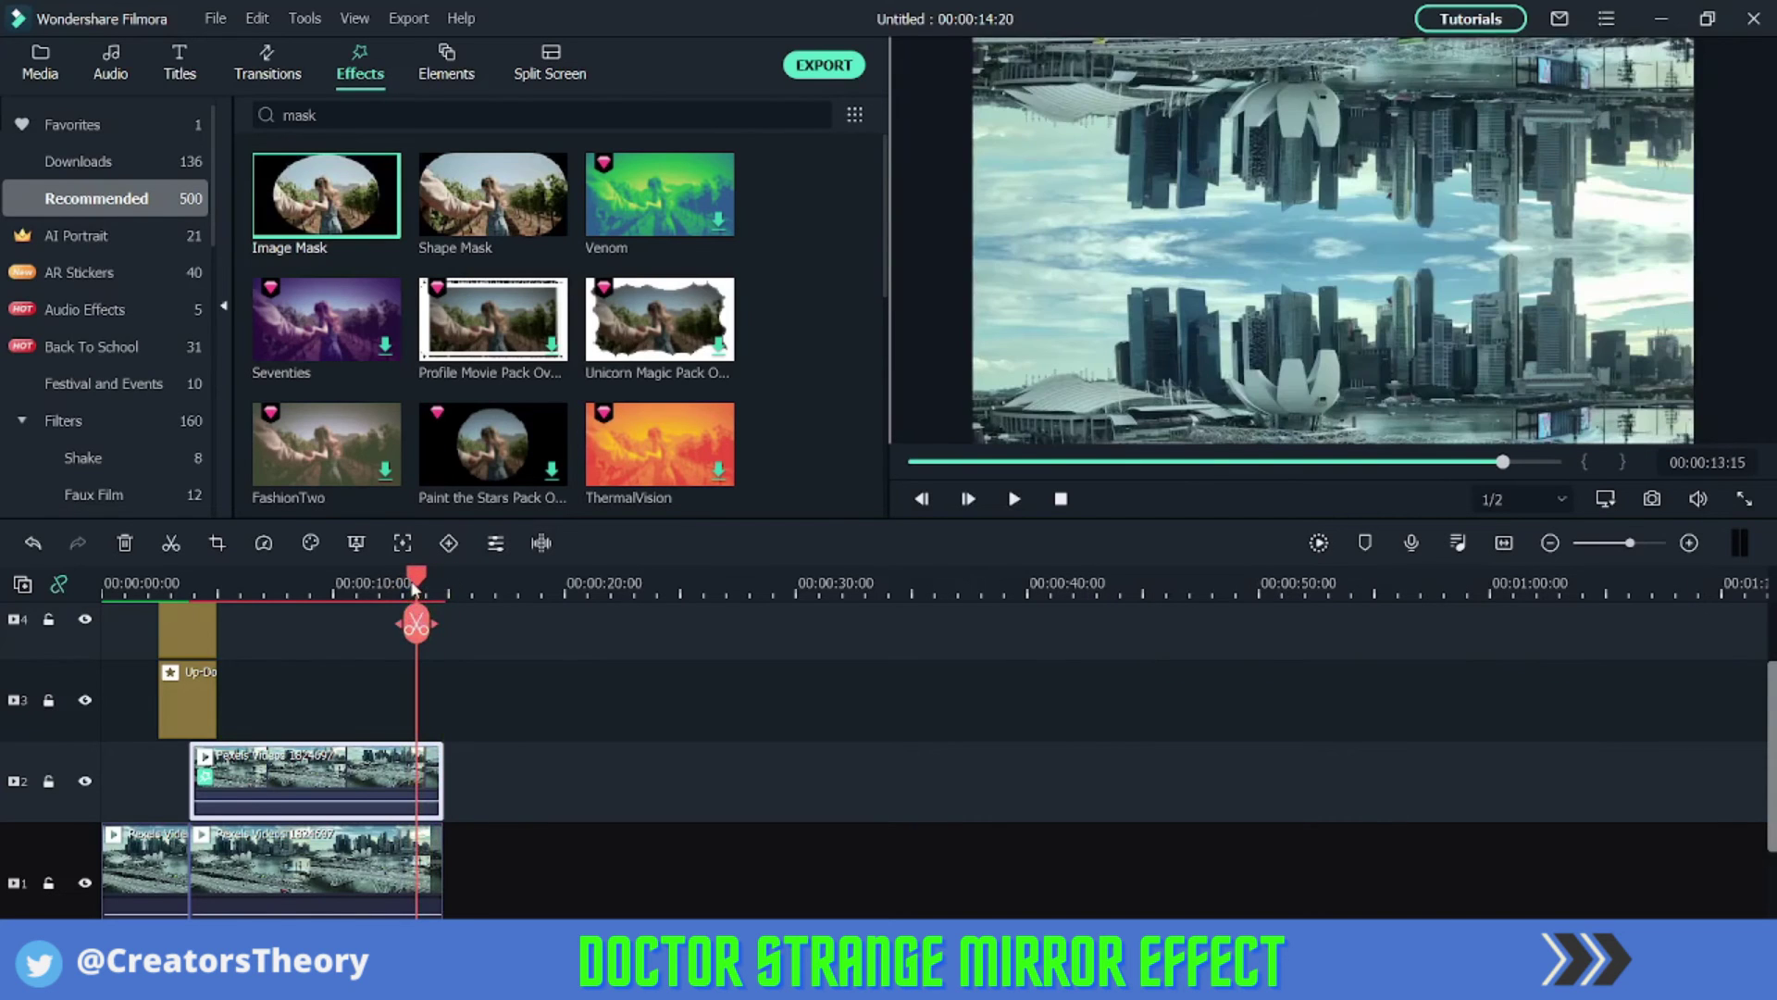
pyautogui.click(268, 562)
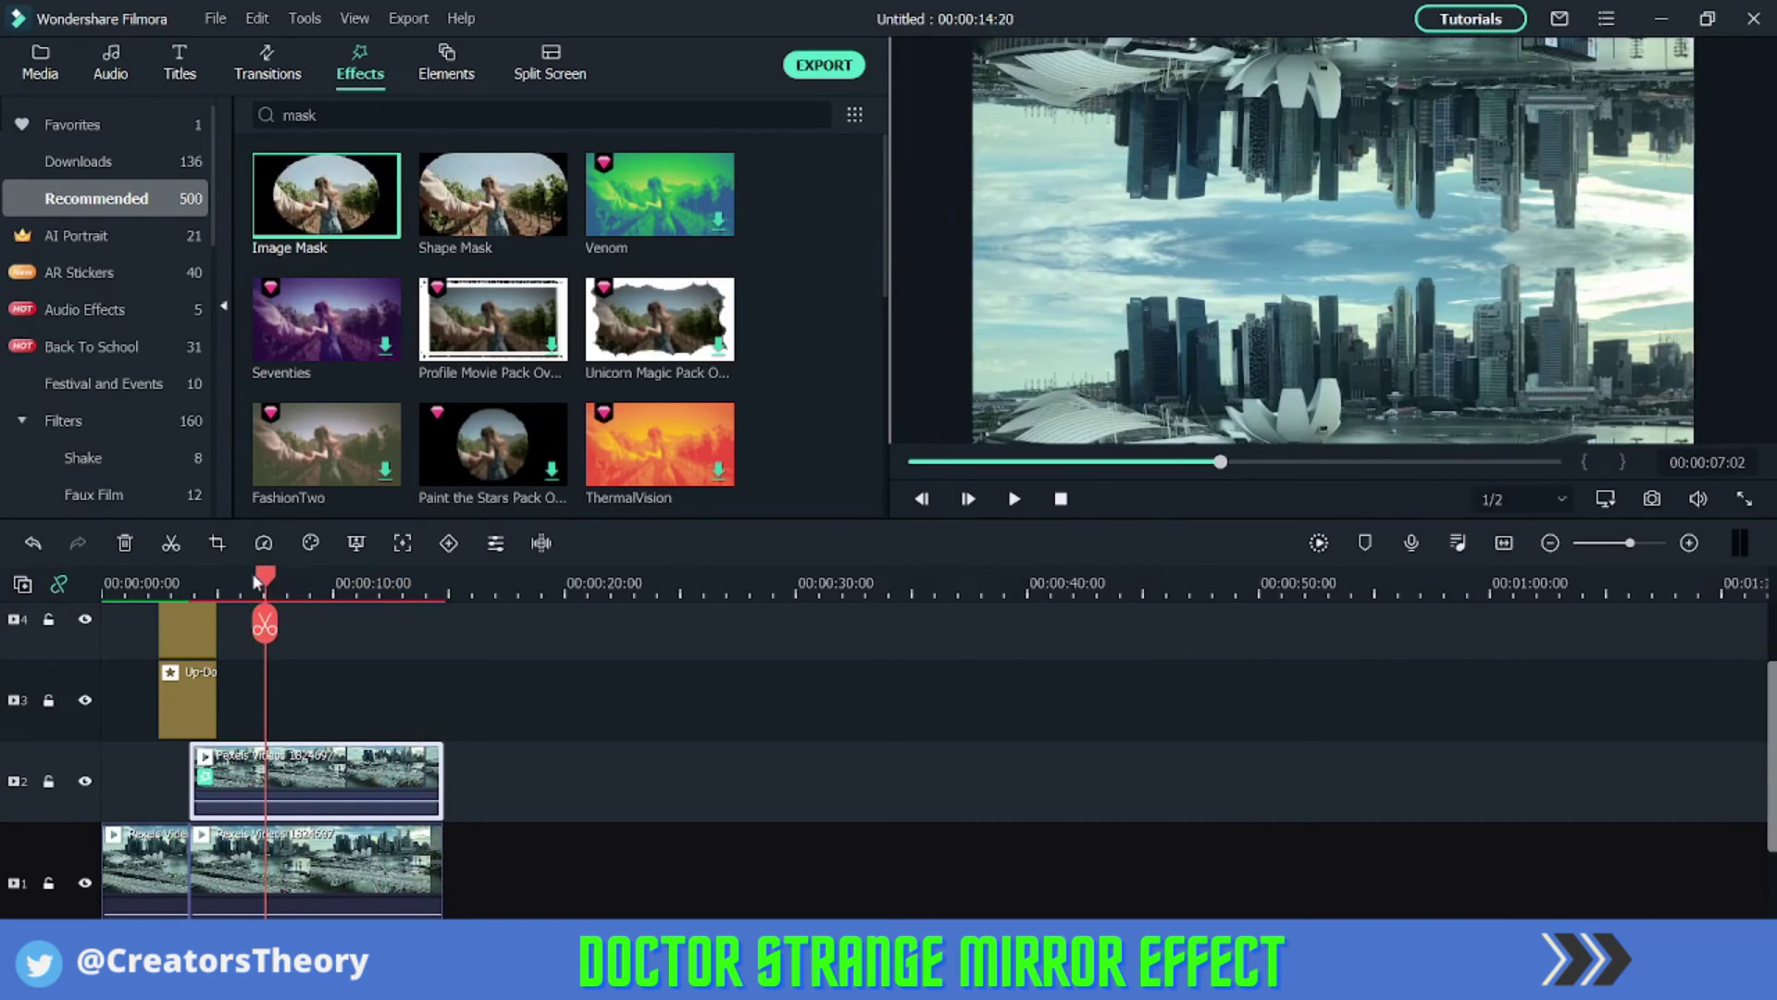
pyautogui.moveTo(260, 580); pyautogui.dragTo(127, 577)
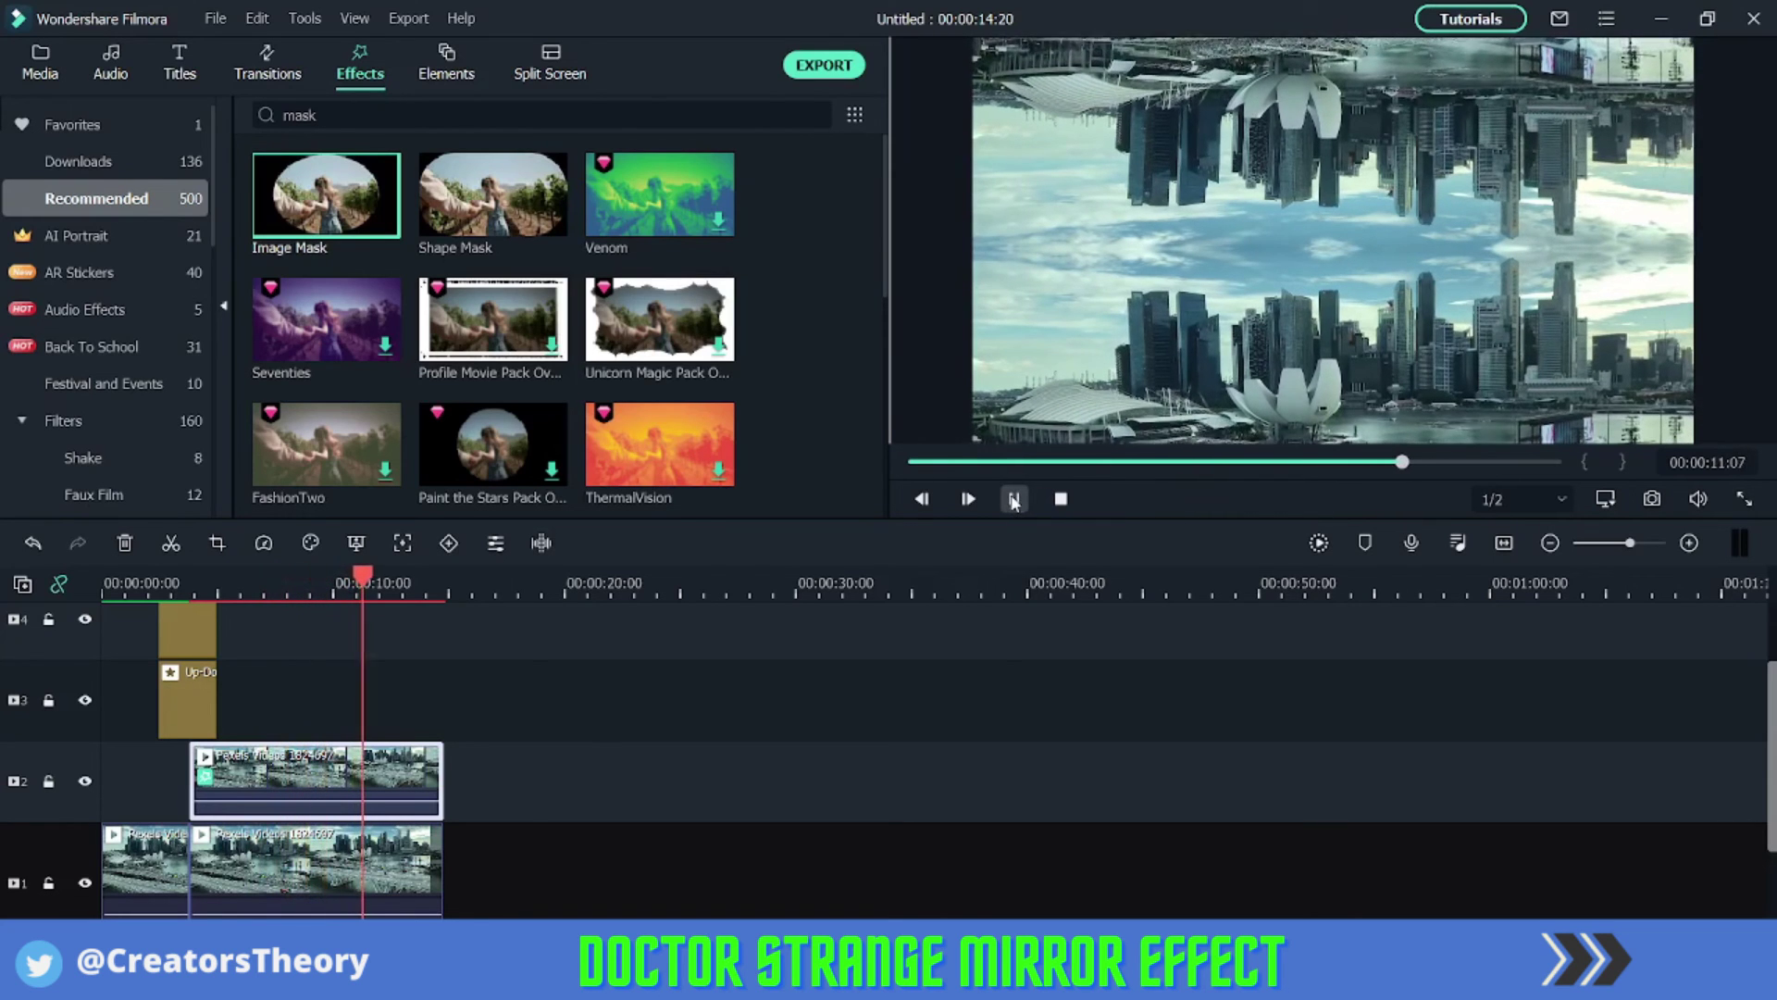
pyautogui.press('space')
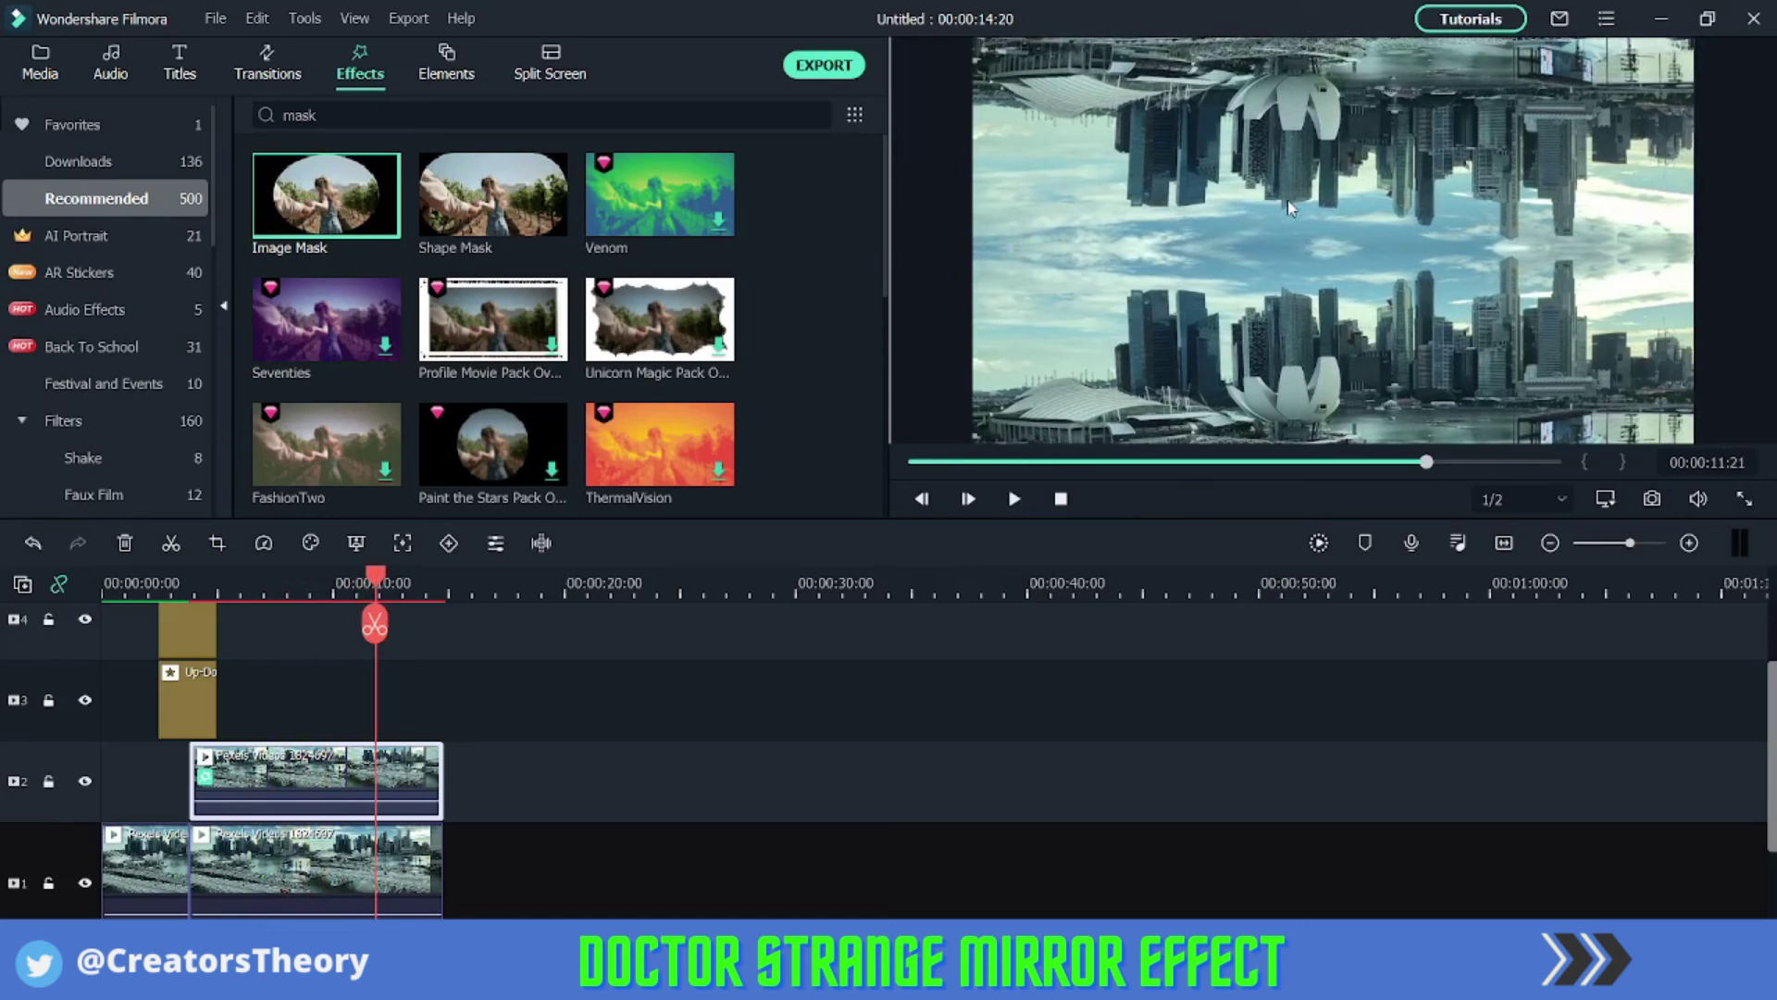